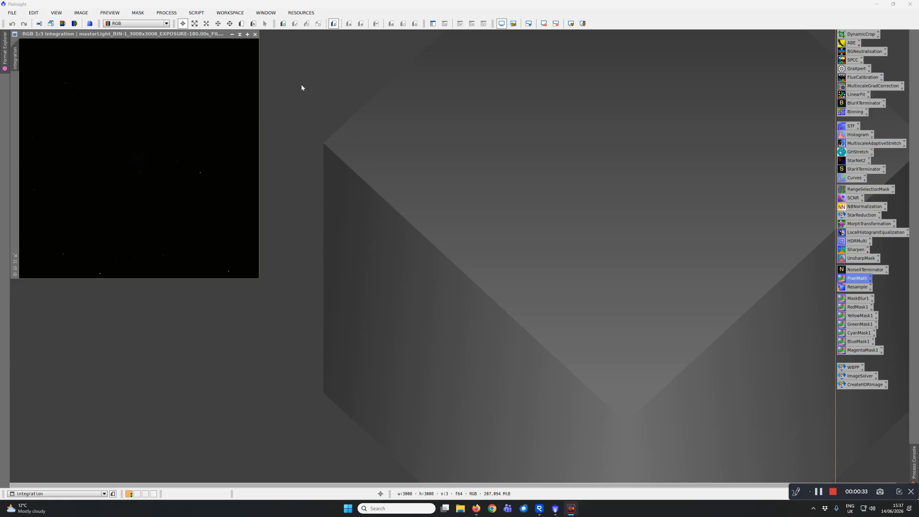
# Auto-stretch the integration image's display and run AutomaticBackgroundExtractor on it with function degree 1 and Subtraction, discarding the background model and replacing the target.
pyautogui.click(571, 23)
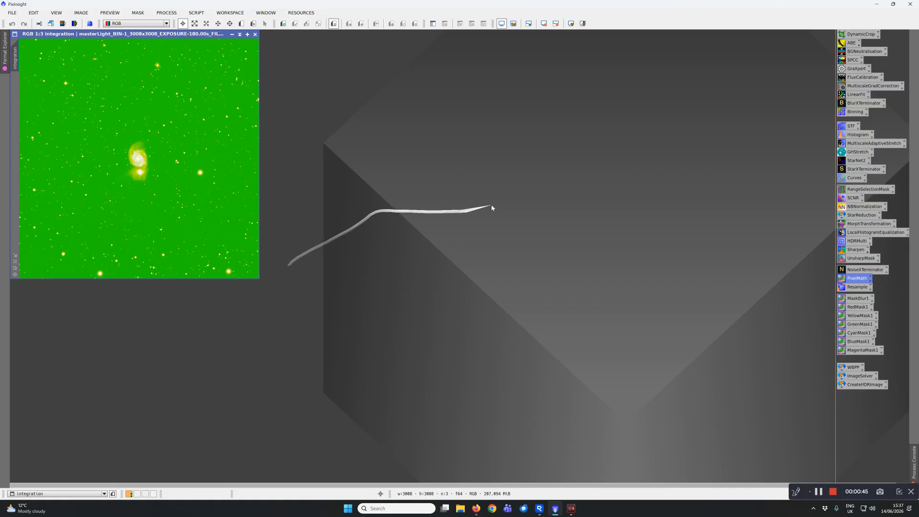
pyautogui.doubleClick(851, 44)
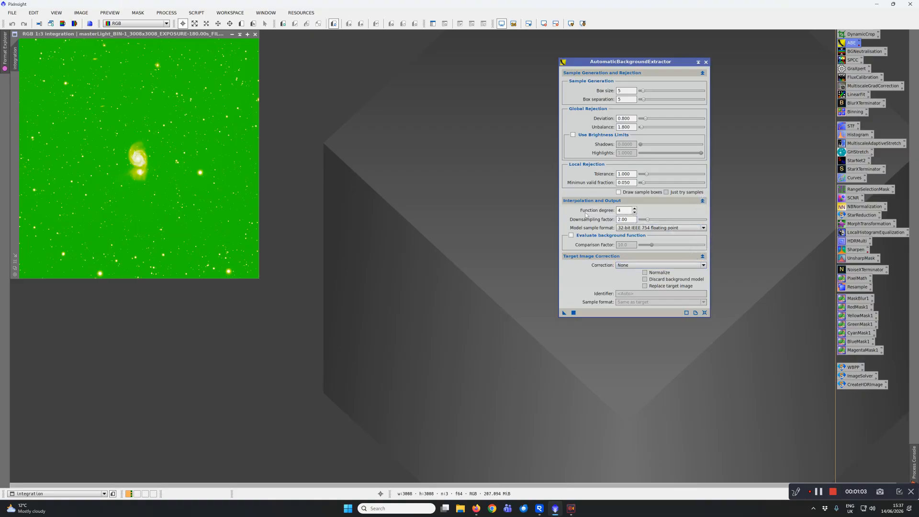
pyautogui.click(634, 214)
pyautogui.click(706, 265)
pyautogui.click(659, 279)
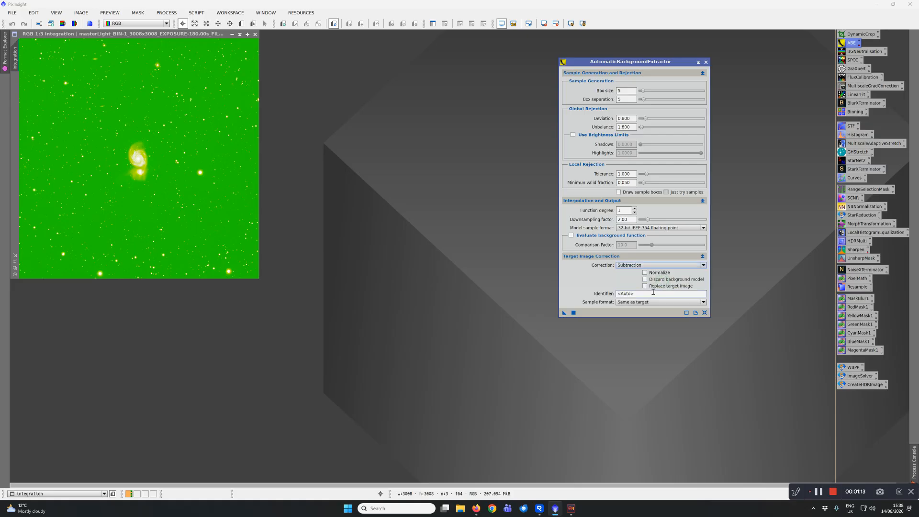
pyautogui.click(645, 280)
pyautogui.click(645, 287)
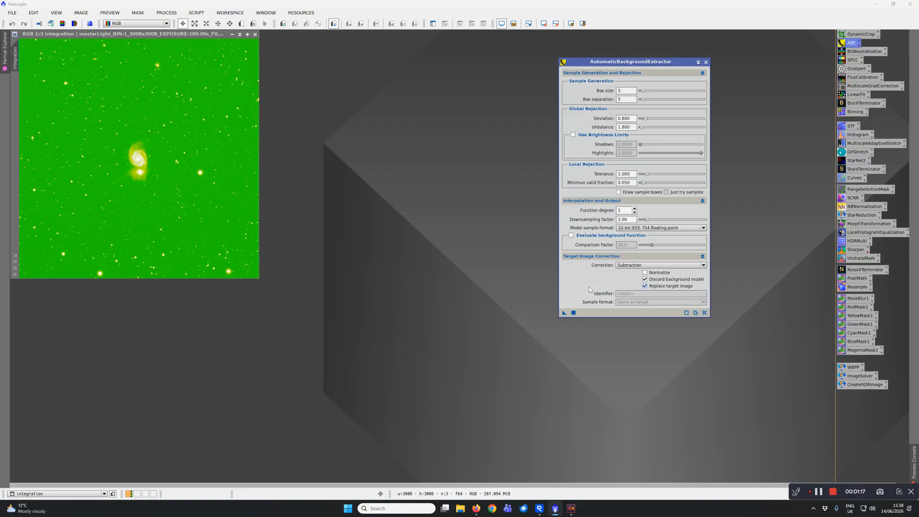
pyautogui.click(573, 312)
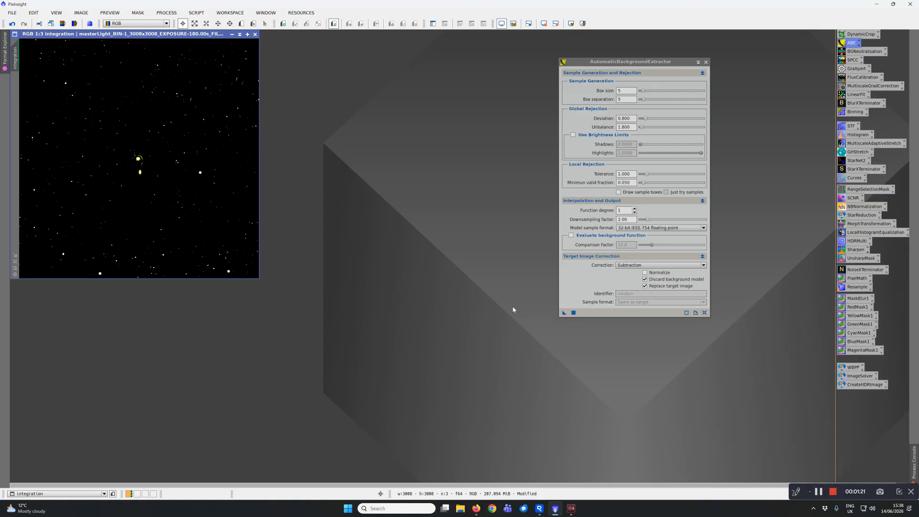
# Reset the image's screen stretch, recompute the auto-stretch and apply the boosted version, closing AutomaticBackgroundExtractor.
pyautogui.click(542, 24)
pyautogui.click(571, 23)
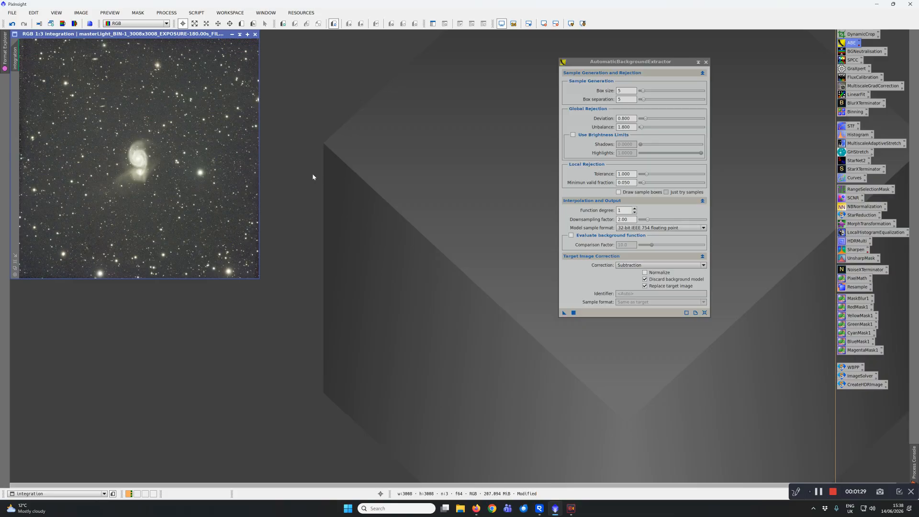
pyautogui.click(706, 62)
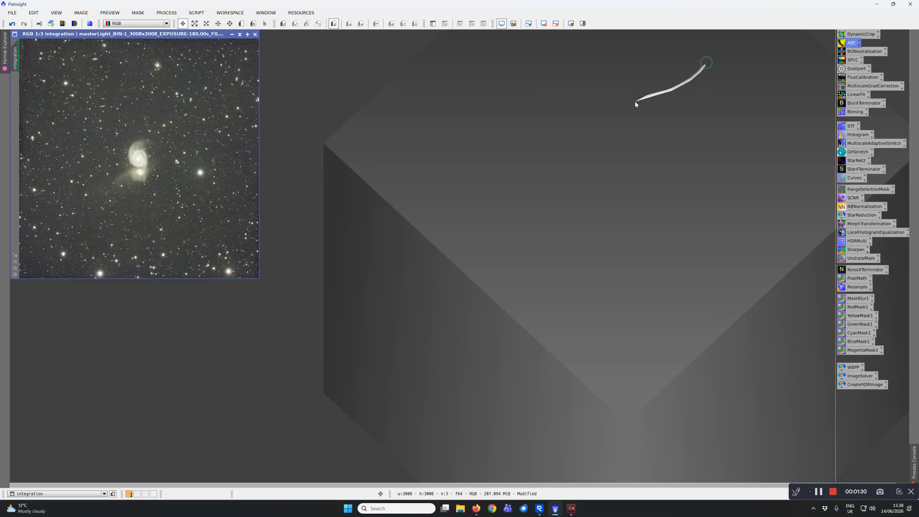
pyautogui.click(582, 23)
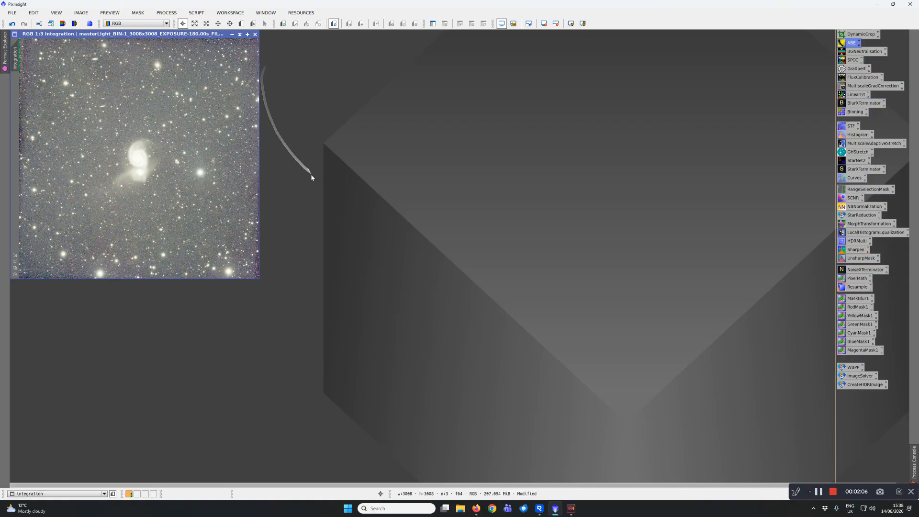
# Trim the stacking artefacts from all four image edges with DynamicCrop, to about 2864 × 2909 pixels.
pyautogui.moveTo(260, 279); pyautogui.dragTo(302, 329)
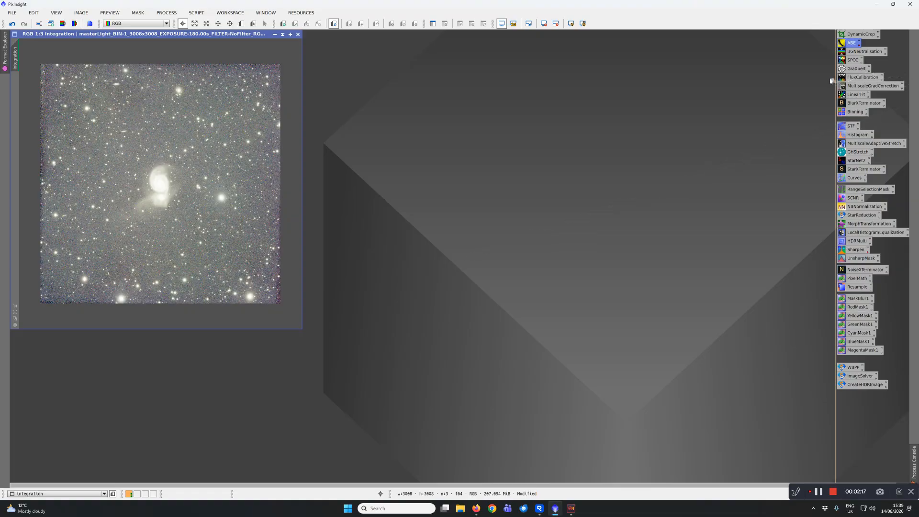
pyautogui.doubleClick(855, 35)
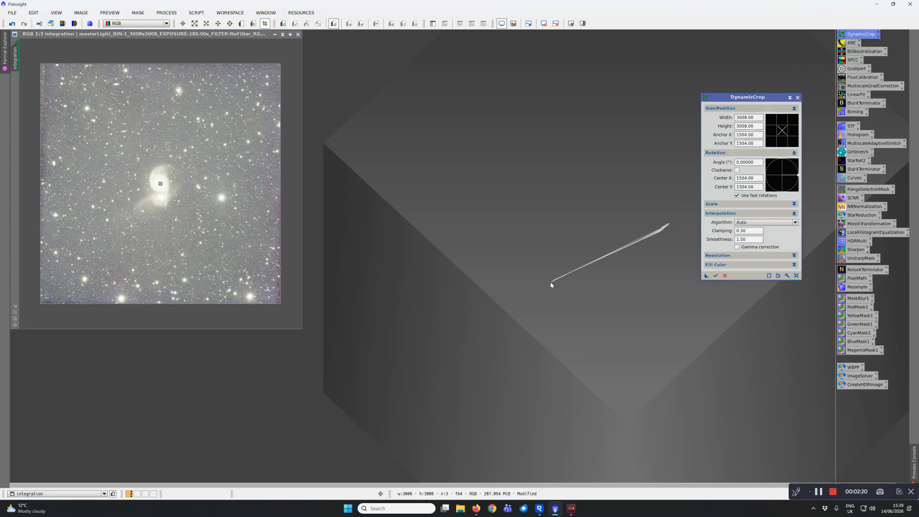
pyautogui.moveTo(281, 66)
pyautogui.mouseDown()
pyautogui.moveTo(266, 74)
pyautogui.moveTo(275, 70)
pyautogui.mouseUp()
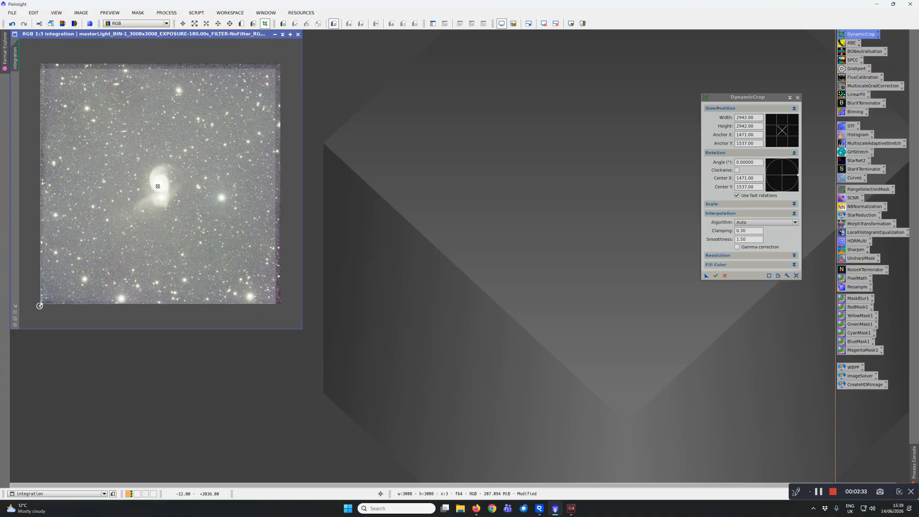
pyautogui.moveTo(40, 303)
pyautogui.mouseDown()
pyautogui.moveTo(55, 301)
pyautogui.moveTo(47, 301)
pyautogui.mouseUp()
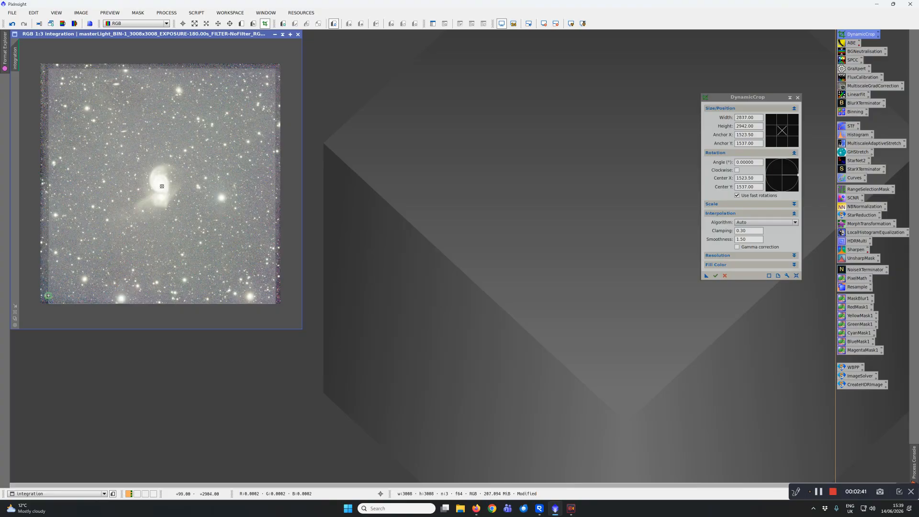
pyautogui.moveTo(46, 299); pyautogui.dragTo(45, 298)
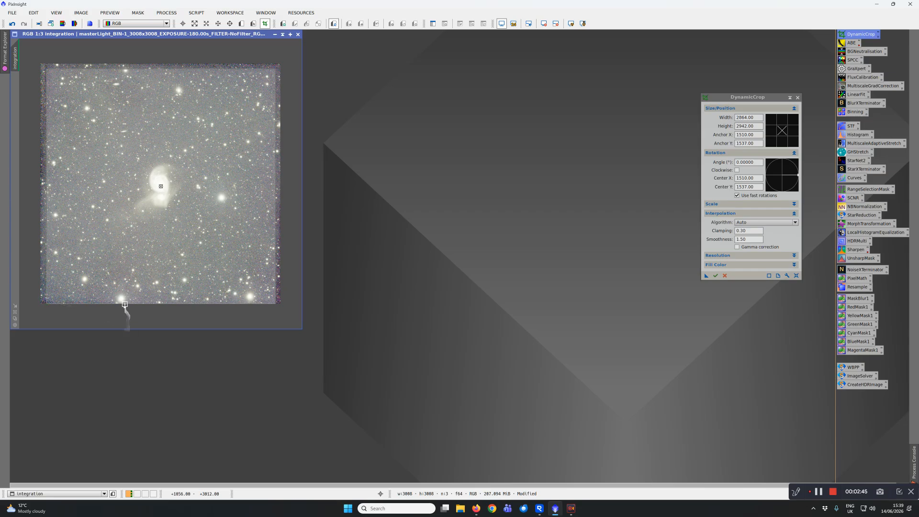
pyautogui.moveTo(135, 304); pyautogui.dragTo(130, 287)
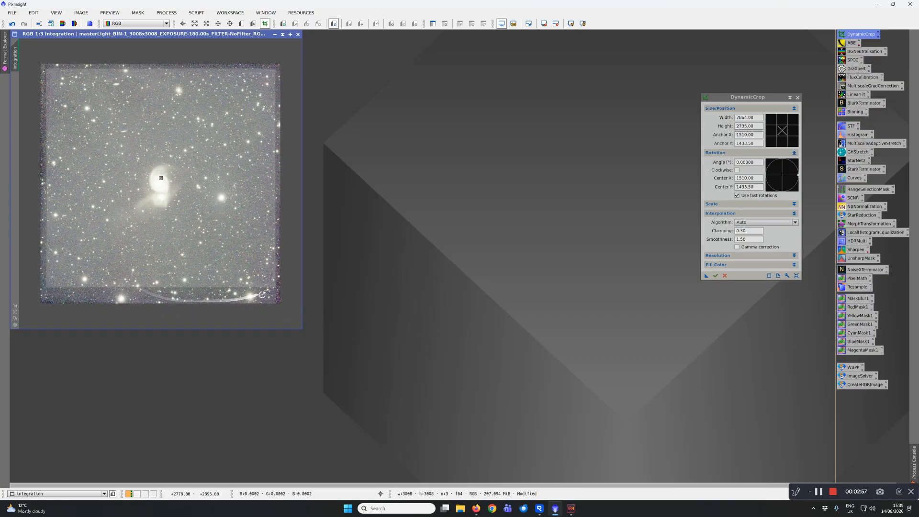
pyautogui.moveTo(154, 287); pyautogui.dragTo(154, 301)
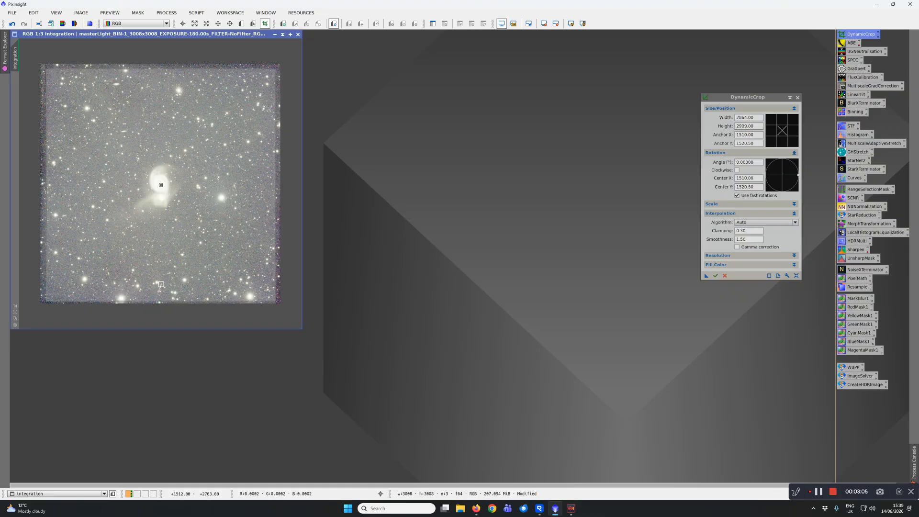
pyautogui.click(716, 276)
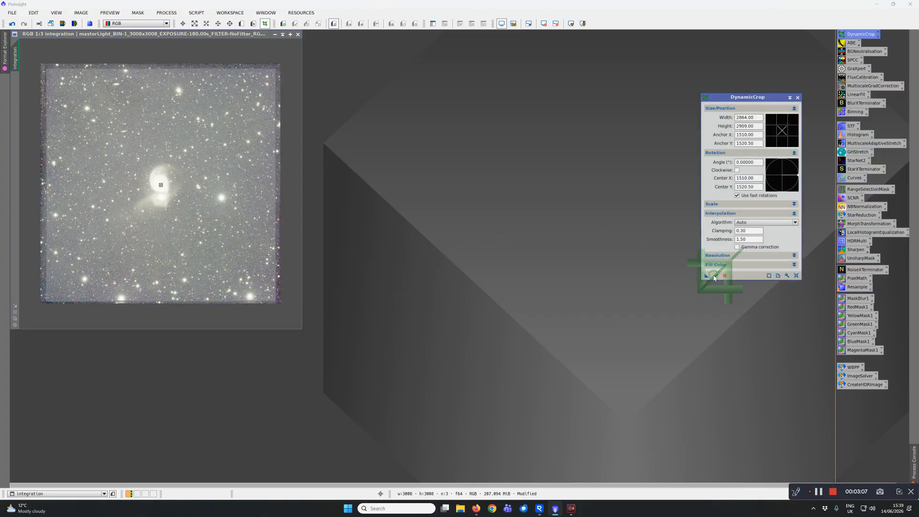
pyautogui.click(477, 278)
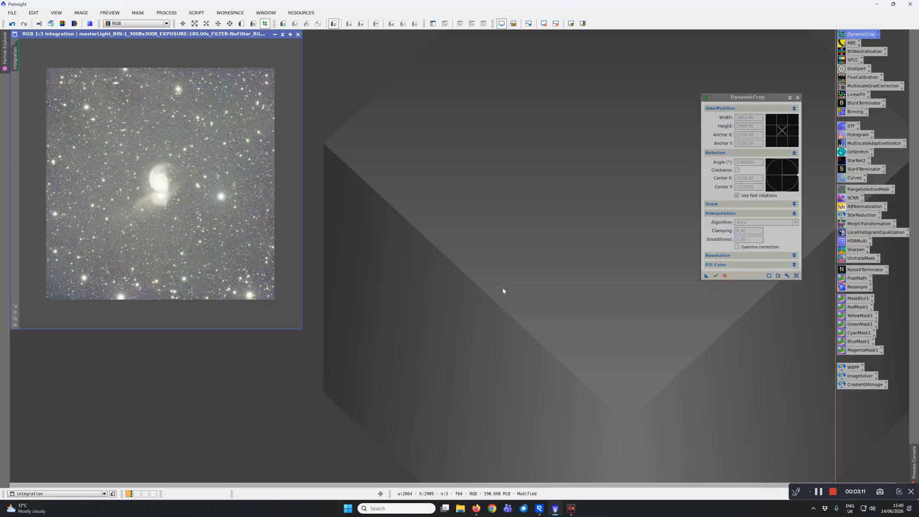
pyautogui.click(798, 98)
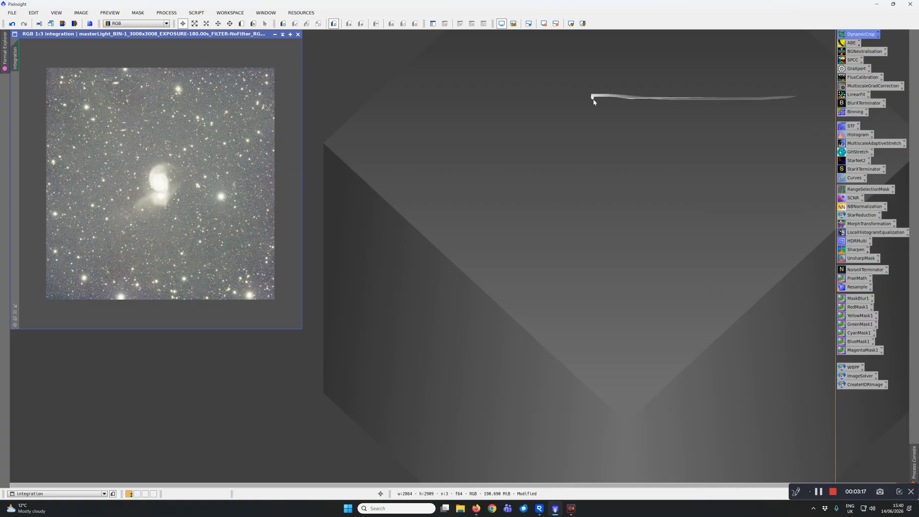
# Plate-solve the cropped image with the ImageSolver script, searching for M51 and using the Messier 051 coordinates.
pyautogui.click(196, 13)
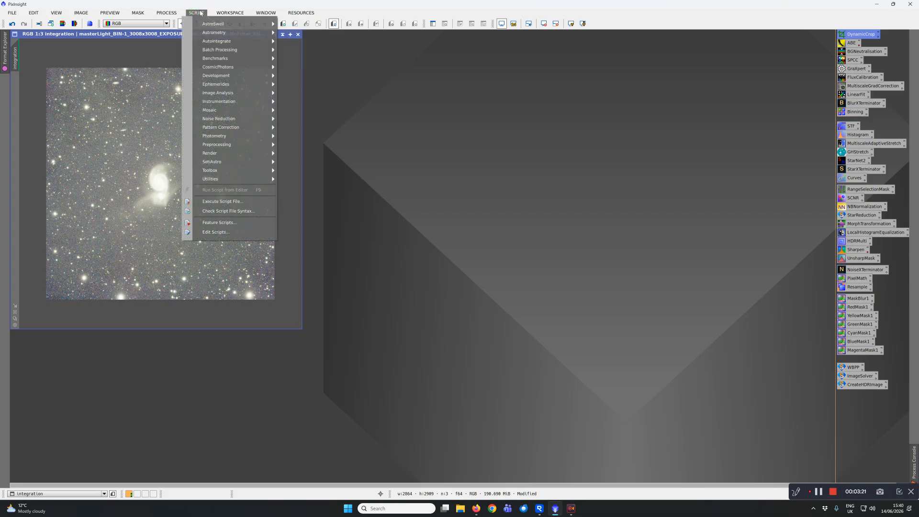
pyautogui.moveTo(230, 35)
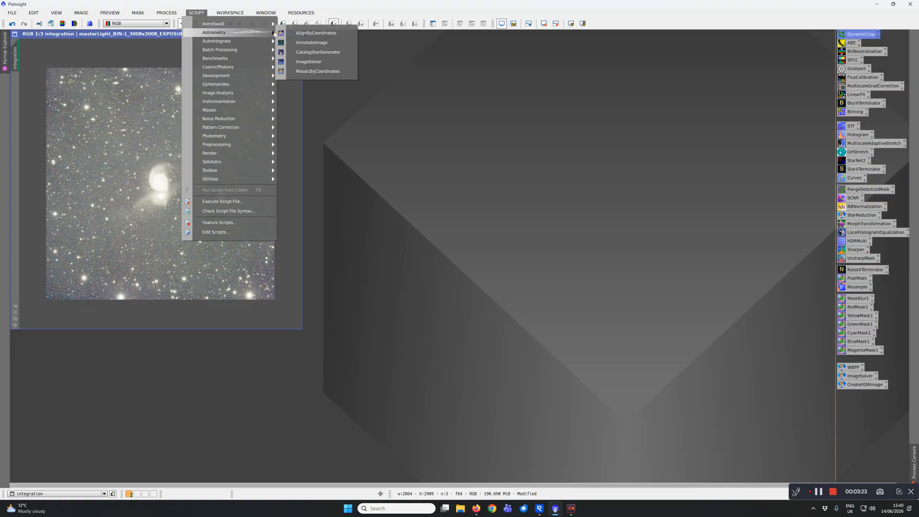
pyautogui.click(312, 63)
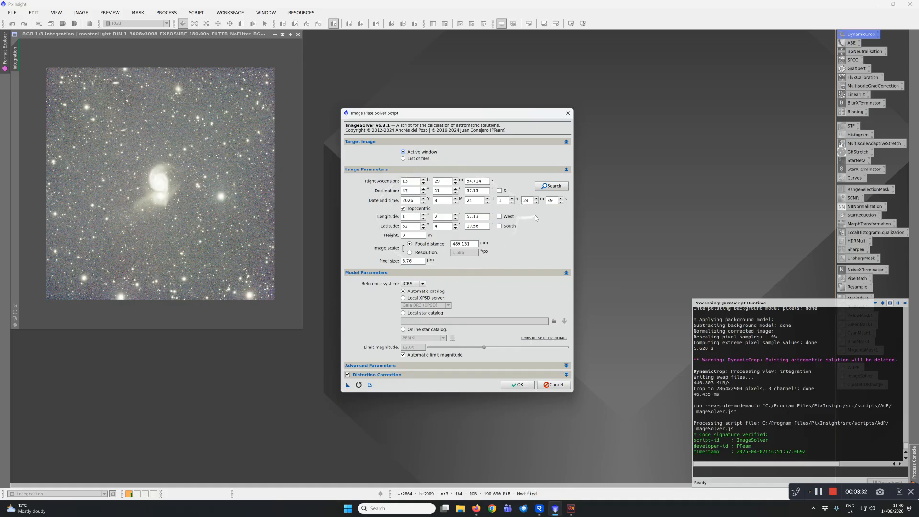
pyautogui.click(555, 188)
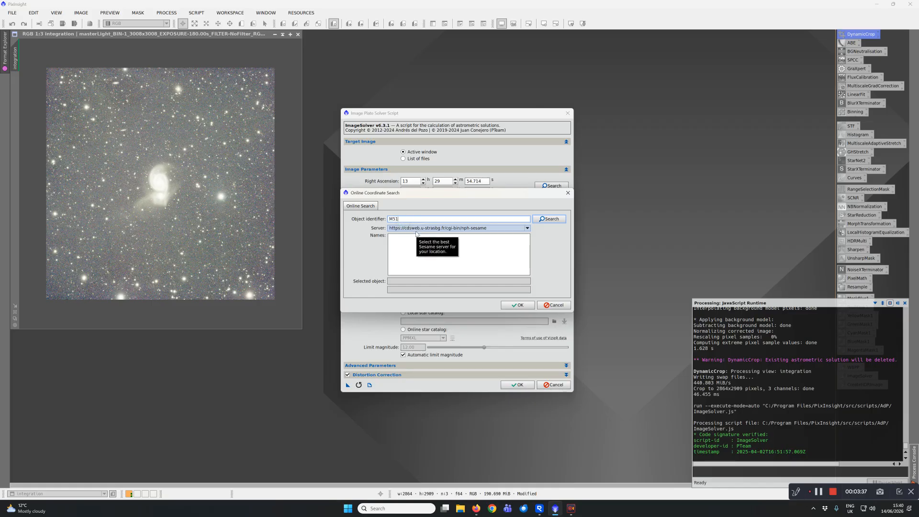
pyautogui.press('Return')
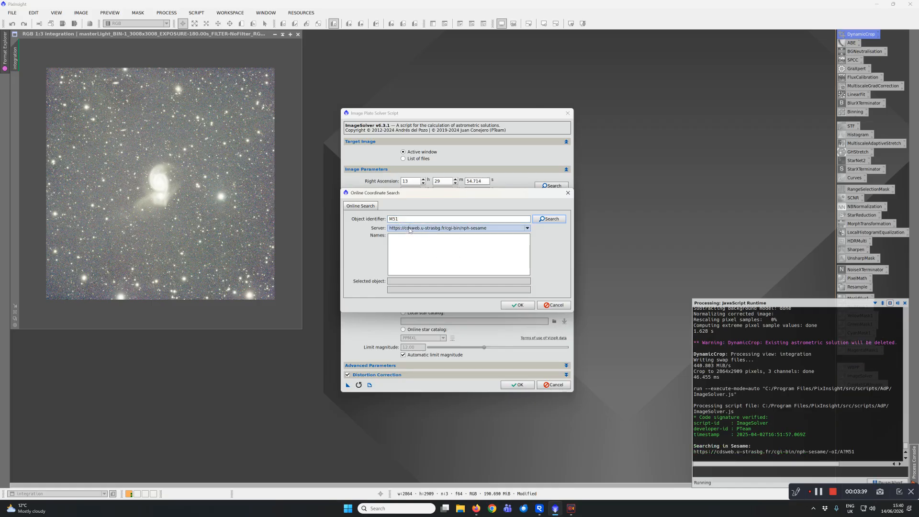
pyautogui.click(401, 245)
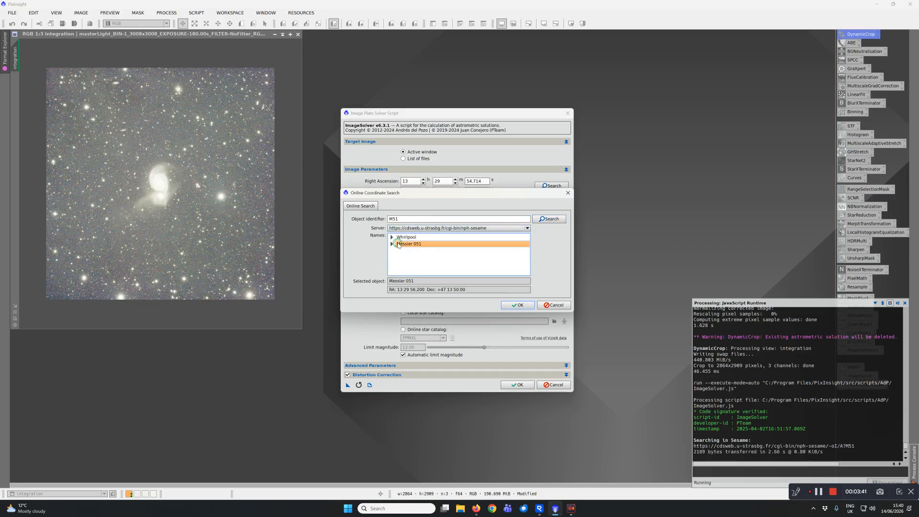
pyautogui.click(517, 305)
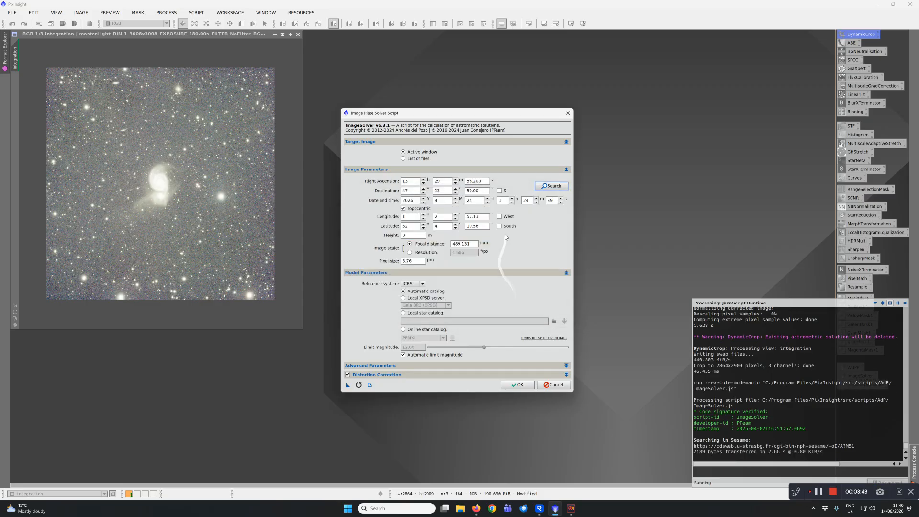
pyautogui.click(517, 385)
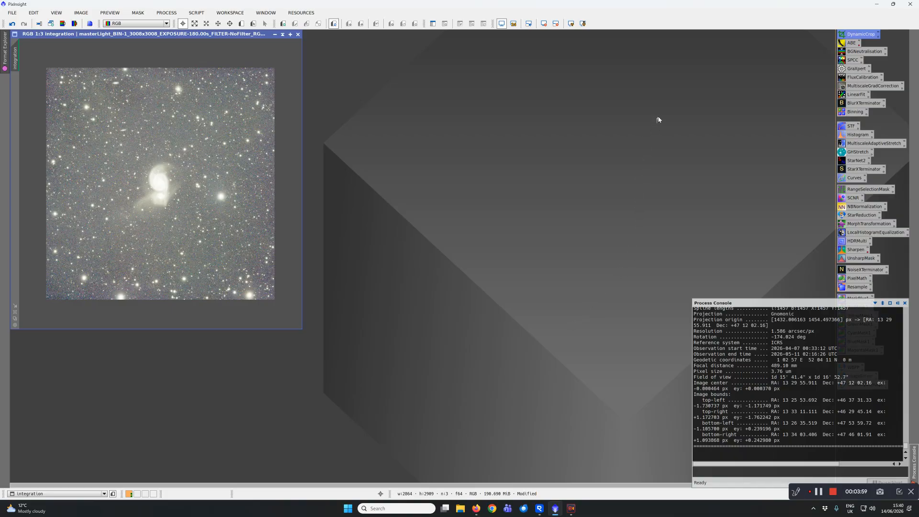
# Open SpectrophotometricColorCalibration and set the QE curve to Sony IMX411/455/461/533/571.
pyautogui.doubleClick(853, 61)
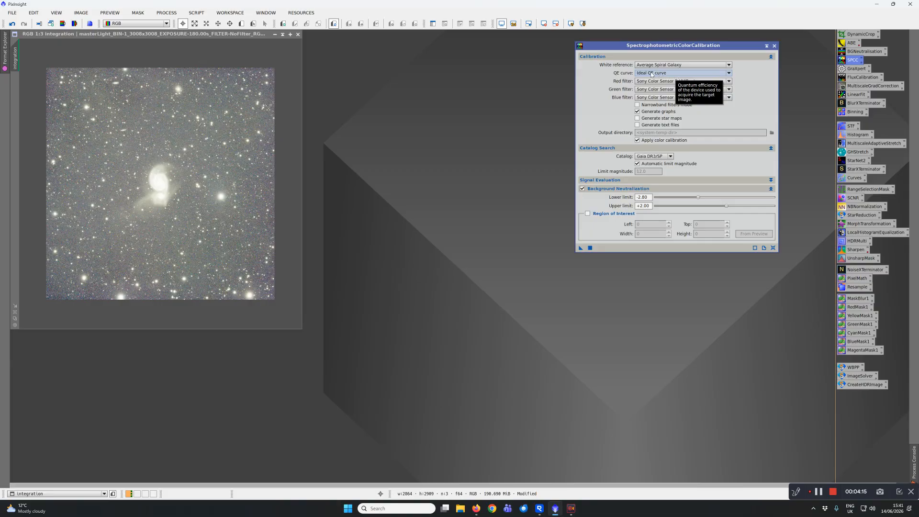
pyautogui.click(728, 73)
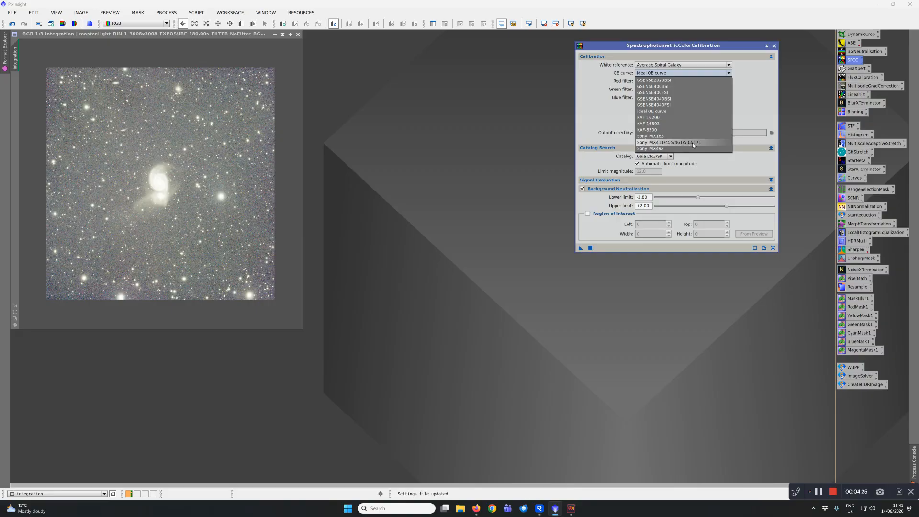
pyautogui.click(687, 143)
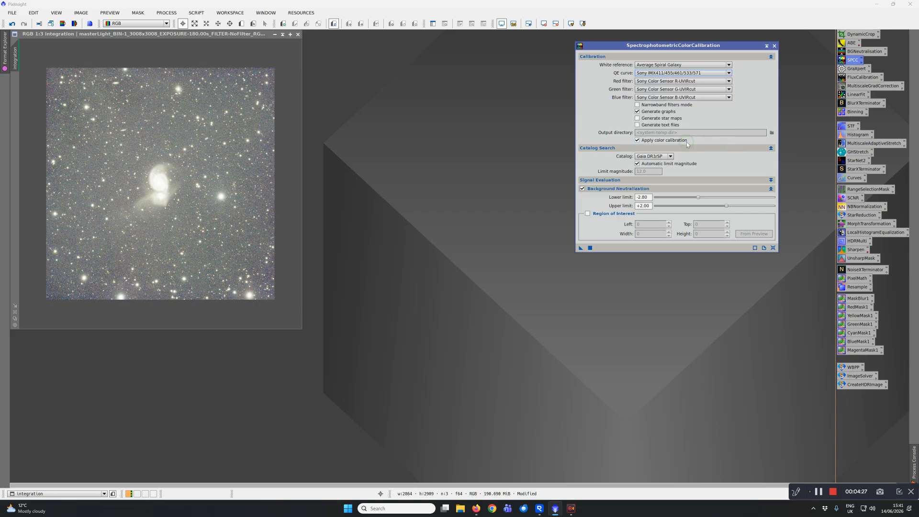
pyautogui.click(730, 73)
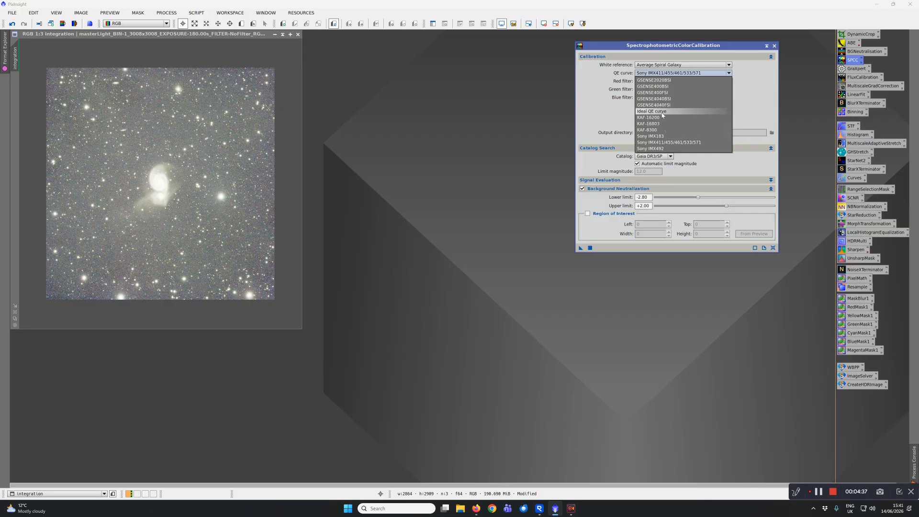
pyautogui.click(684, 144)
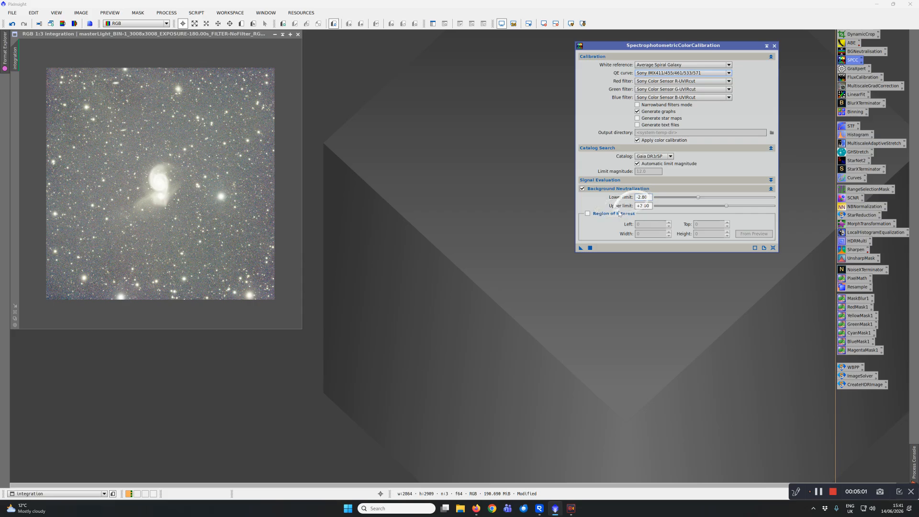
# Define a preview of about 68 × 76 pixels on a star-free background patch below the galaxy and apply the standard auto-stretch.
pyautogui.moveTo(637, 206)
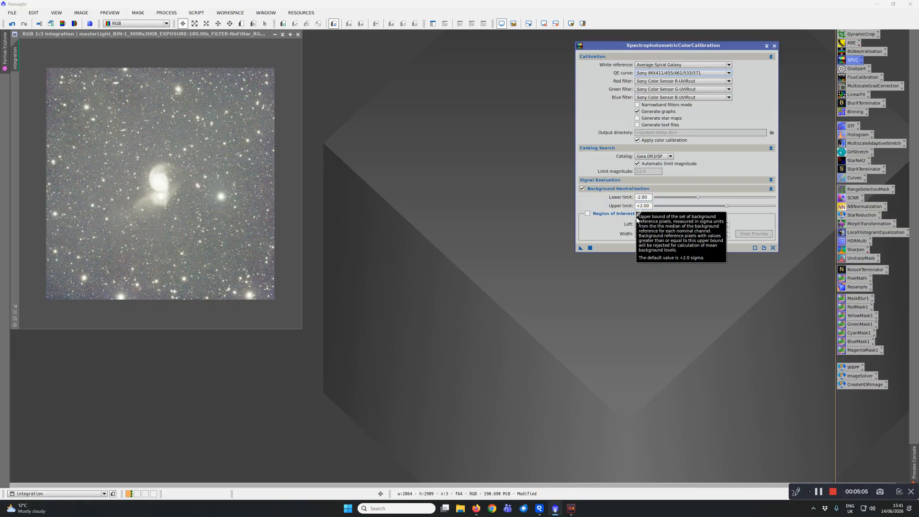
pyautogui.moveTo(658, 219)
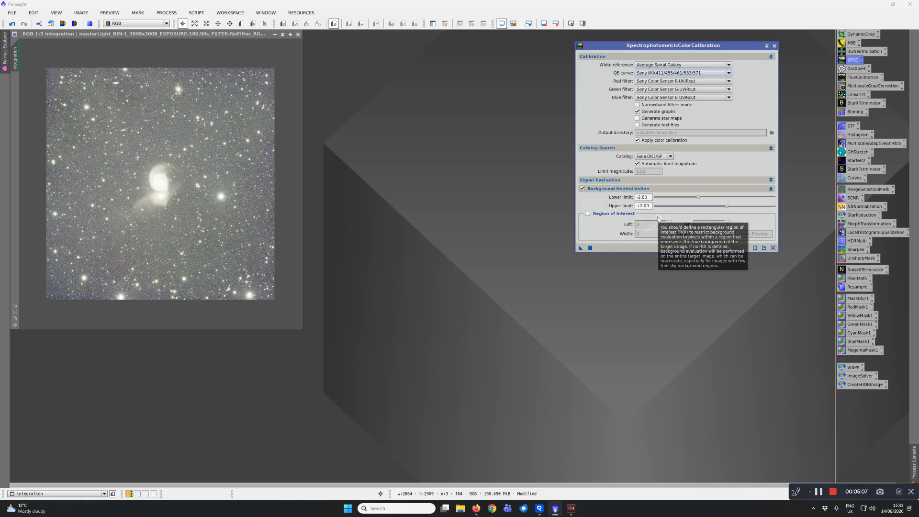
pyautogui.click(243, 25)
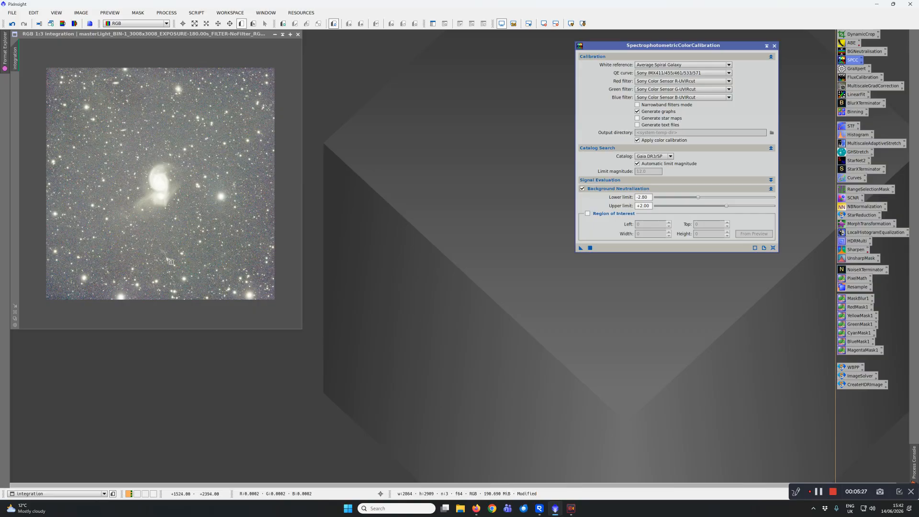
pyautogui.scroll(4, 170, 249)
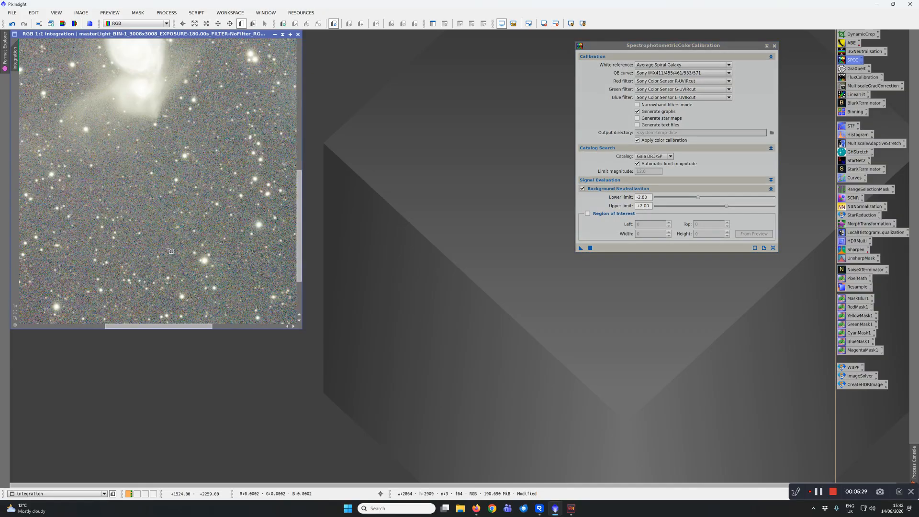
pyautogui.scroll(1, 170, 250)
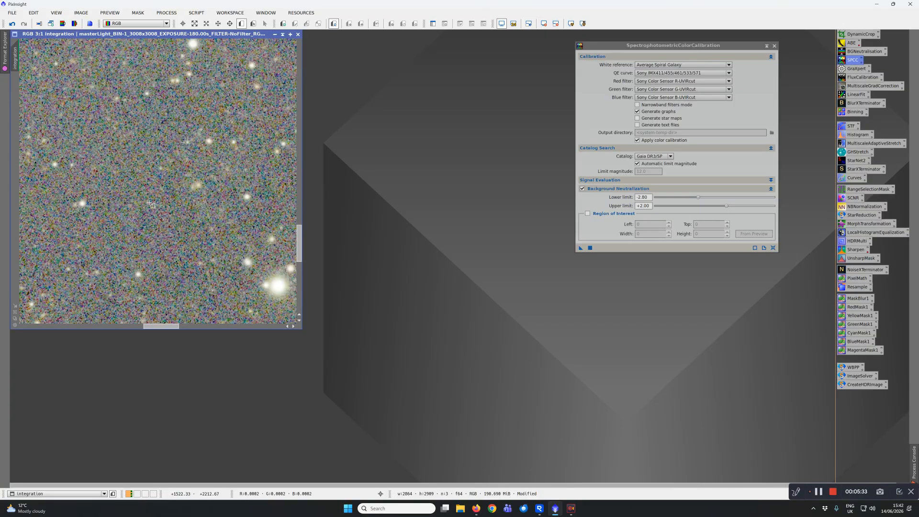
pyautogui.moveTo(139, 213); pyautogui.dragTo(187, 265)
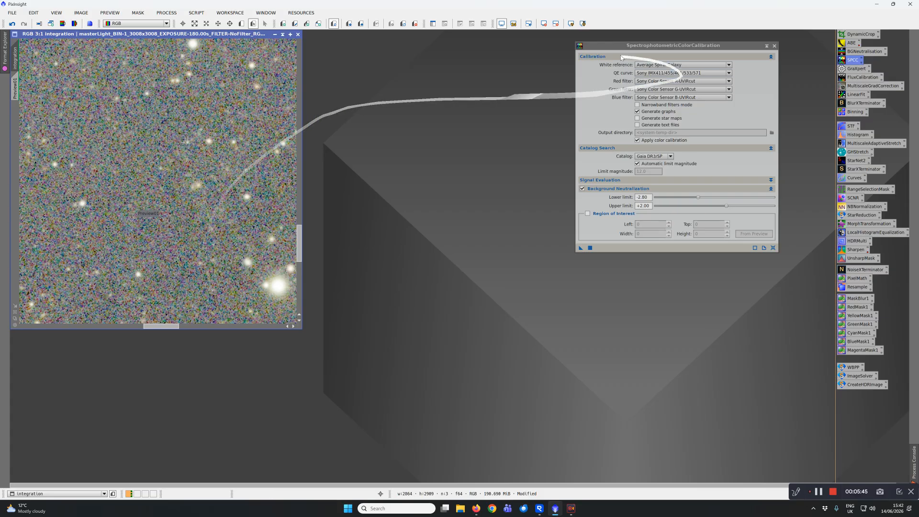
pyautogui.click(570, 24)
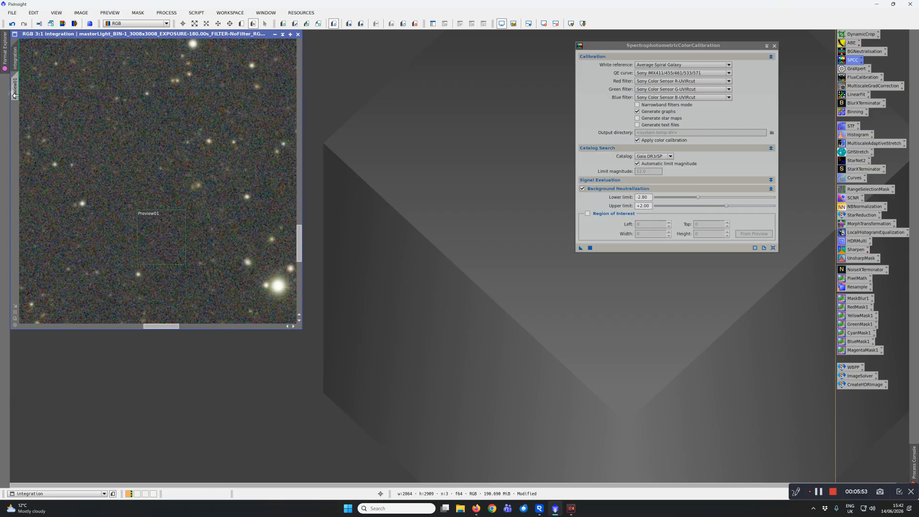
# Enable the region of interest for SPCC background neutralization and take its coordinates from integration->Preview01.
pyautogui.click(587, 214)
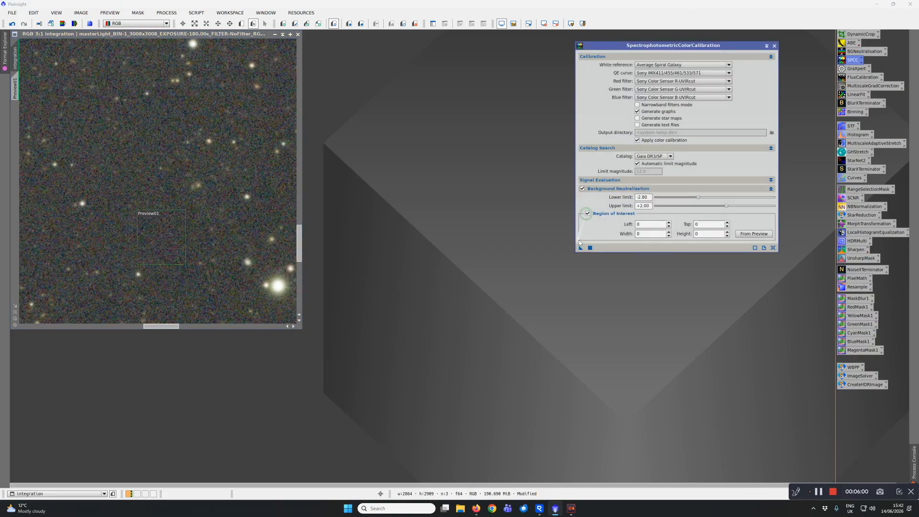
pyautogui.click(750, 236)
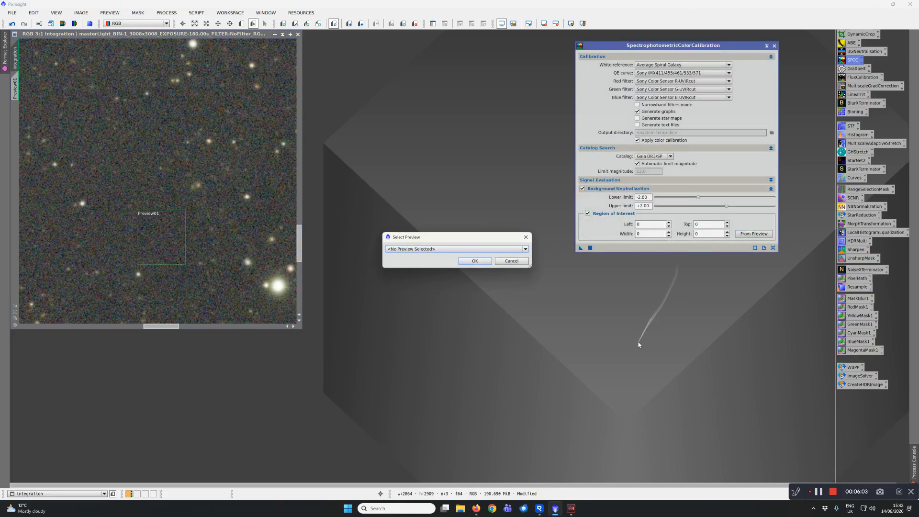
pyautogui.click(433, 249)
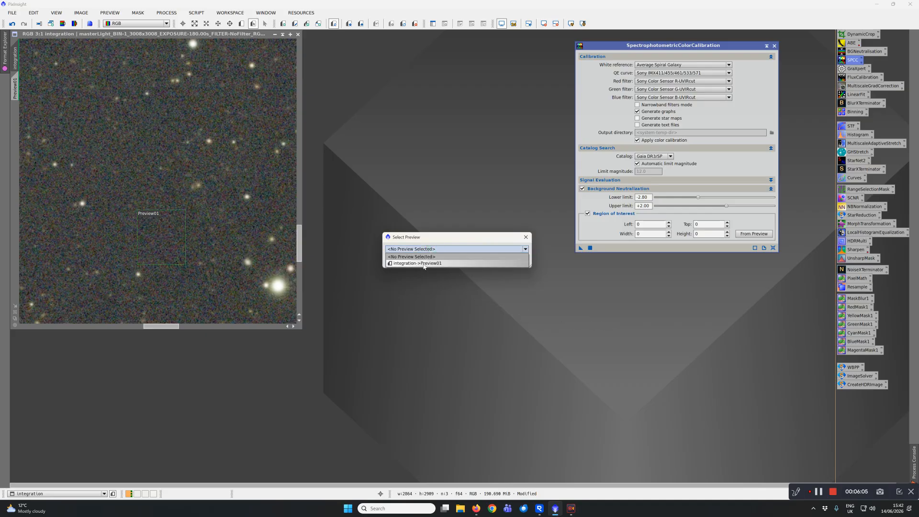
pyautogui.click(424, 264)
pyautogui.click(472, 261)
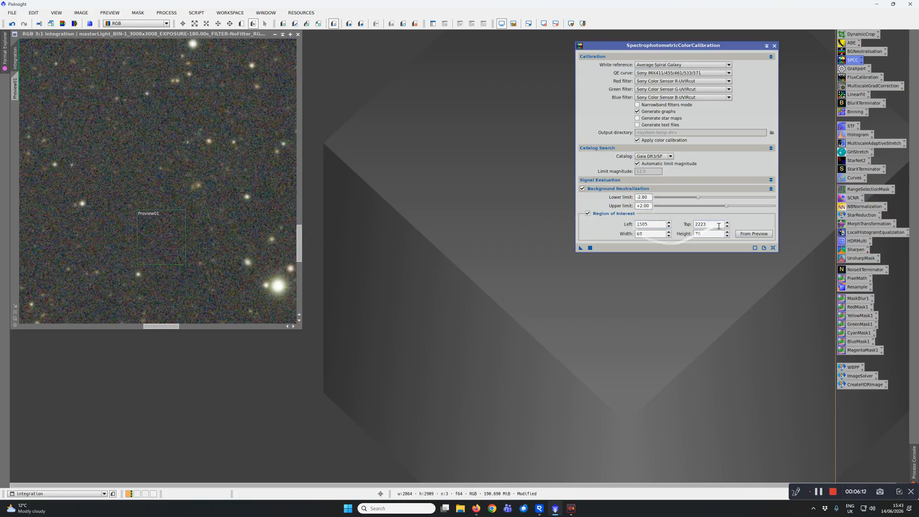
# Apply SpectrophotometricColorCalibration to the image, closing the white balance graphs and the process window.
pyautogui.click(590, 247)
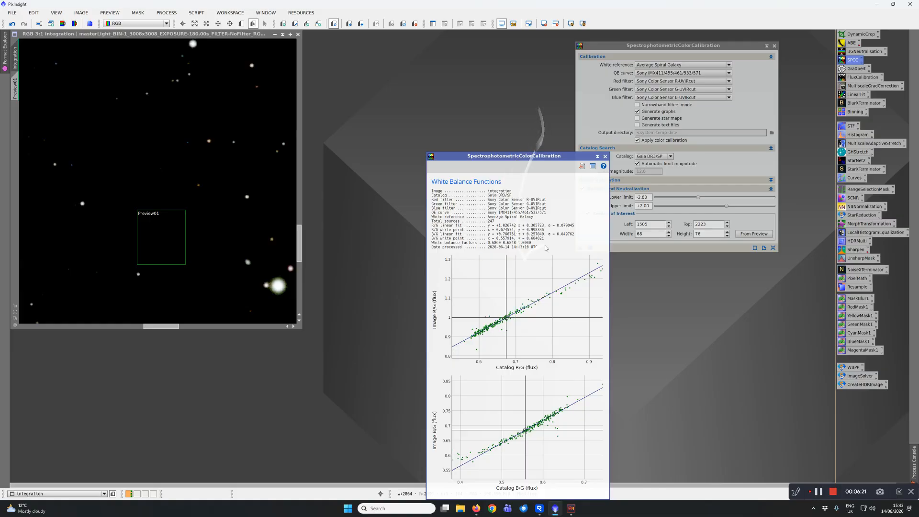
pyautogui.click(605, 157)
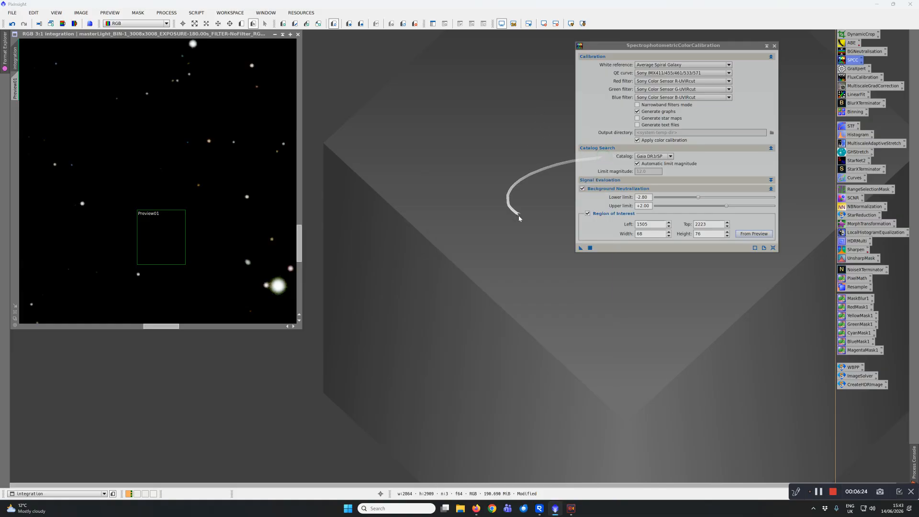
pyautogui.click(775, 47)
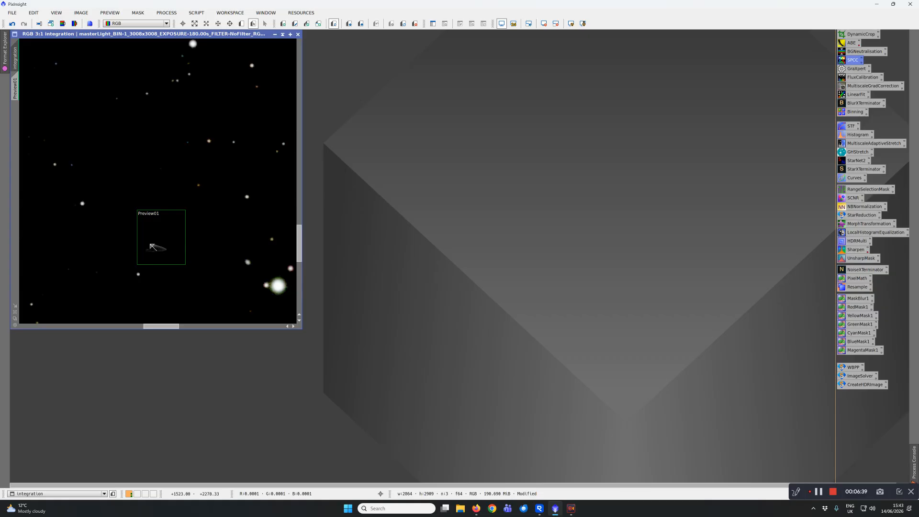
# Reset the calibrated image's screen stretch, recompute the auto-stretch and inspect the galaxy up close.
pyautogui.scroll(-3, 151, 247)
pyautogui.scroll(-1, 151, 246)
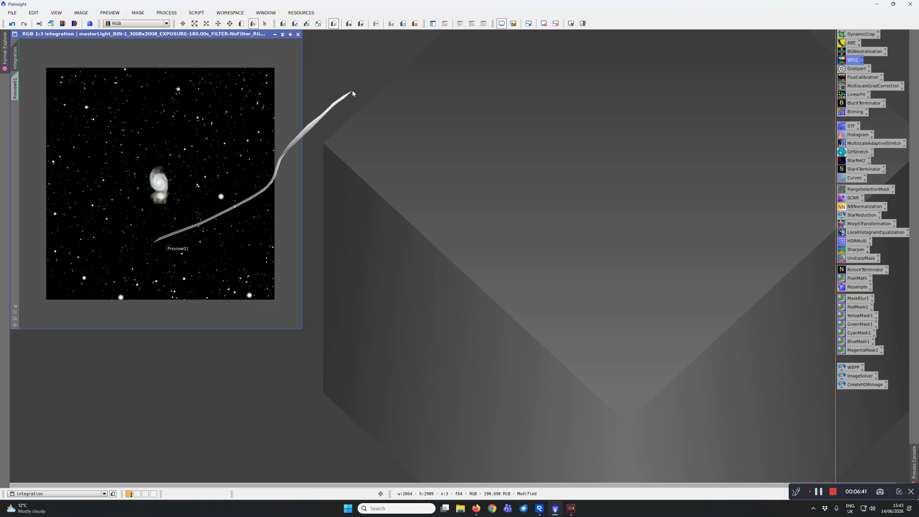
pyautogui.click(544, 23)
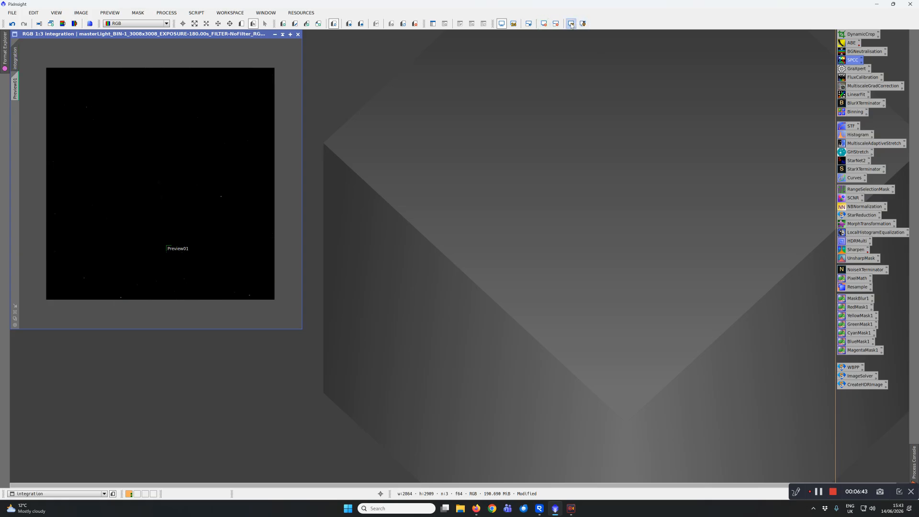
pyautogui.click(571, 24)
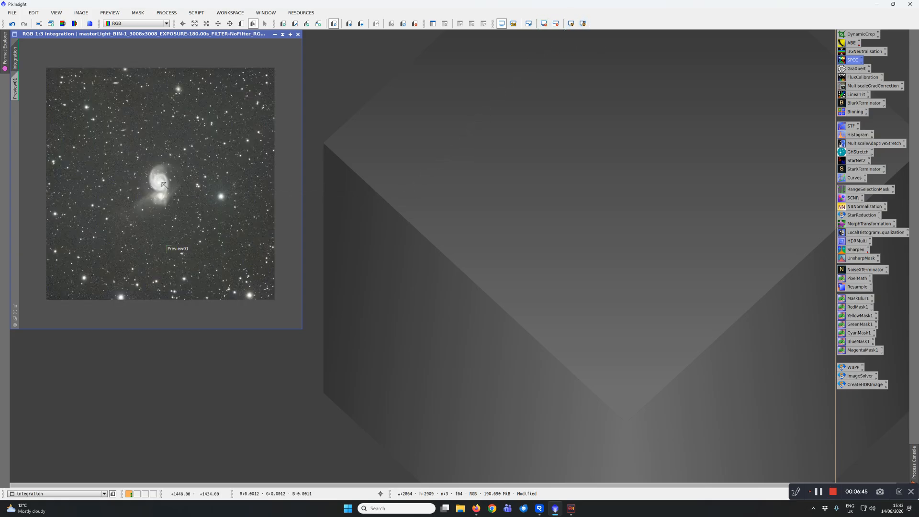
pyautogui.scroll(3, 164, 186)
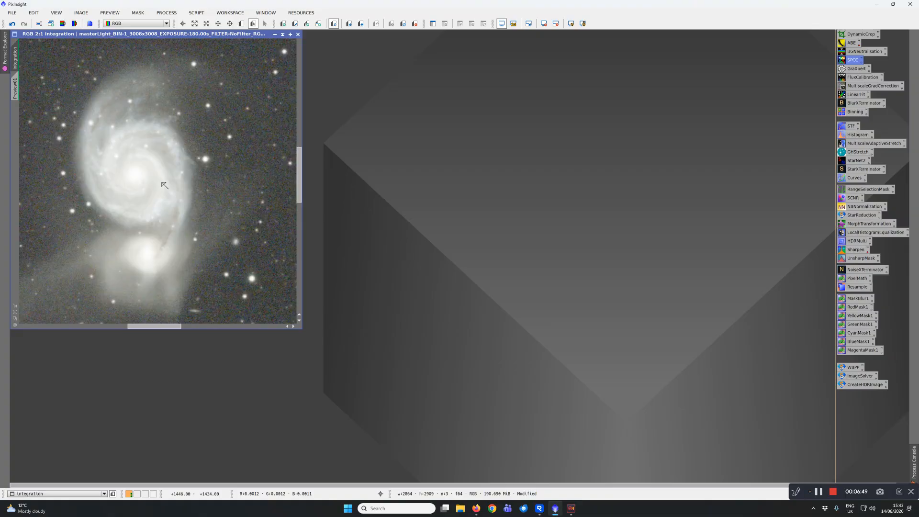
pyautogui.scroll(-3, 164, 185)
pyautogui.scroll(1, 166, 184)
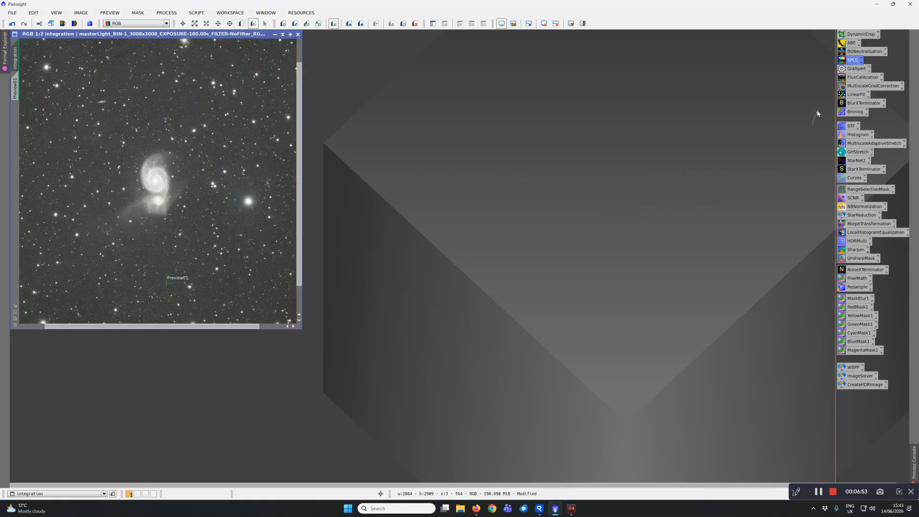
# Open BlurXTerminator and examine the star shapes towards the image's lower-right corner at high magnification.
pyautogui.doubleClick(864, 103)
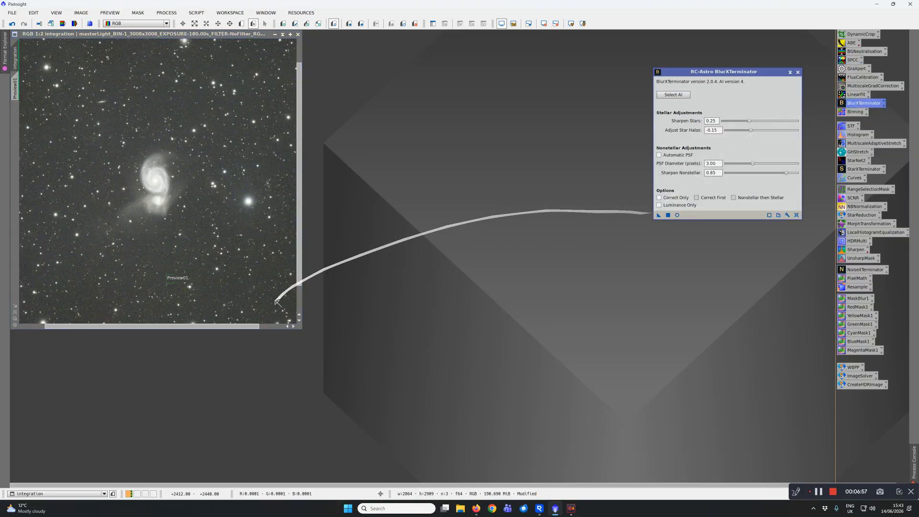
pyautogui.scroll(1, 263, 277)
pyautogui.scroll(-1, 262, 277)
pyautogui.scroll(4, 263, 276)
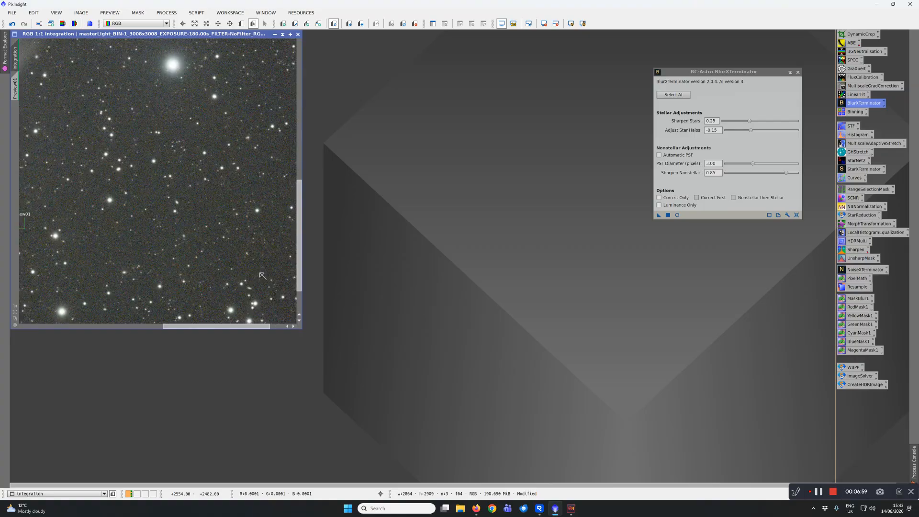
pyautogui.moveTo(300, 268); pyautogui.dragTo(300, 303)
pyautogui.moveTo(254, 328); pyautogui.dragTo(280, 329)
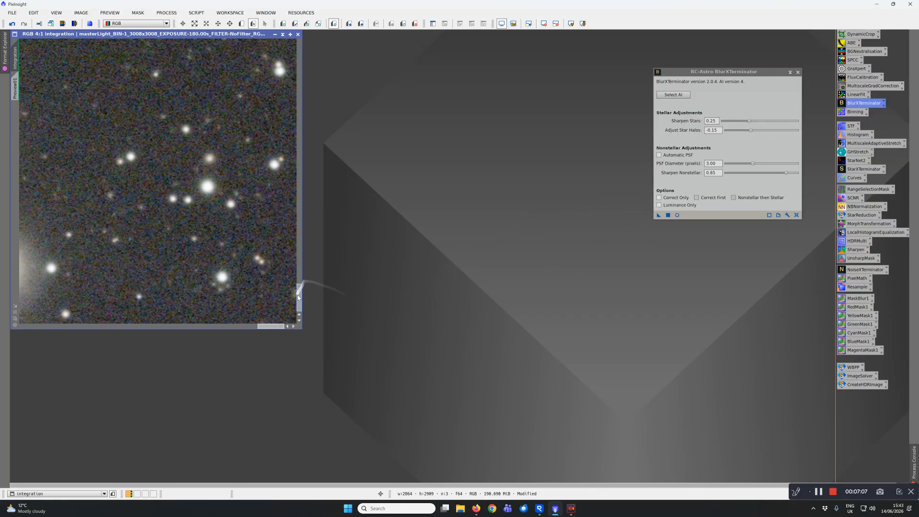
pyautogui.moveTo(299, 297)
pyautogui.mouseDown()
pyautogui.moveTo(321, 195)
pyautogui.moveTo(308, 52)
pyautogui.moveTo(299, 297)
pyautogui.mouseUp()
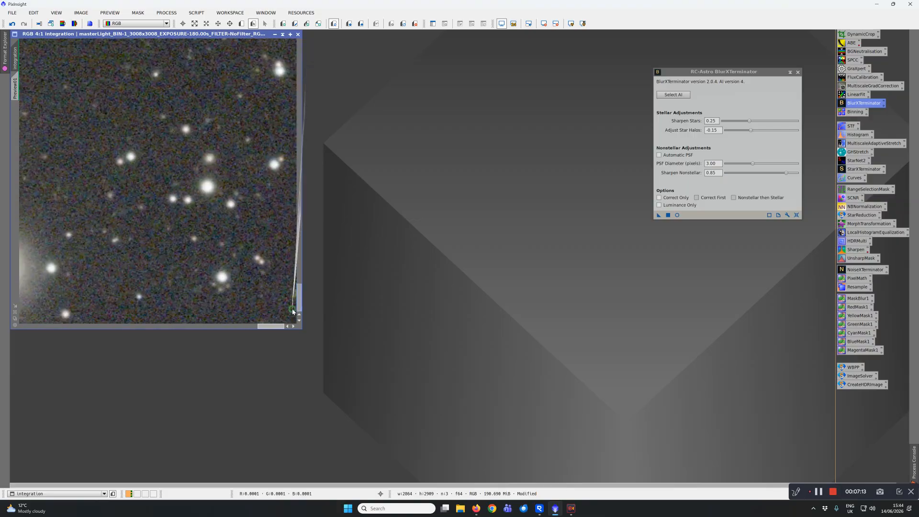
pyautogui.moveTo(265, 328)
pyautogui.mouseDown()
pyautogui.moveTo(23, 317)
pyautogui.moveTo(216, 341)
pyautogui.moveTo(272, 334)
pyautogui.mouseUp()
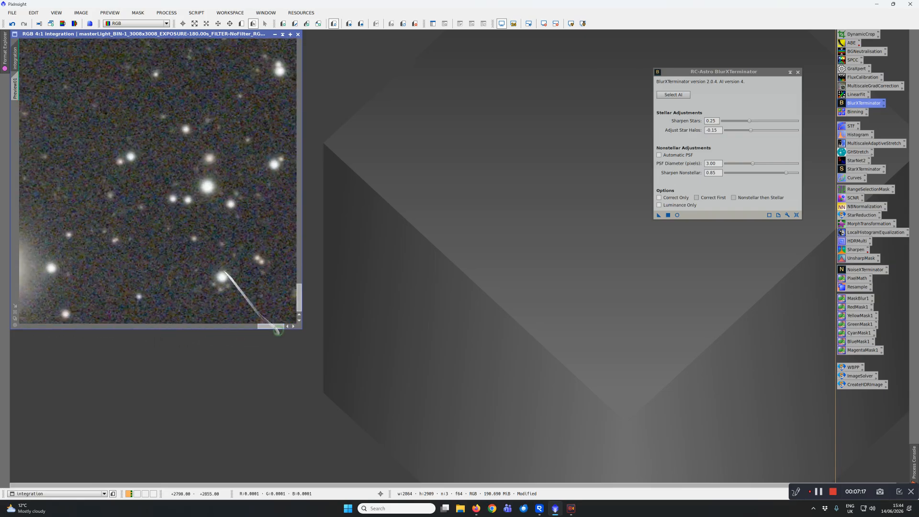
pyautogui.scroll(2, 222, 266)
pyautogui.scroll(-7, 222, 266)
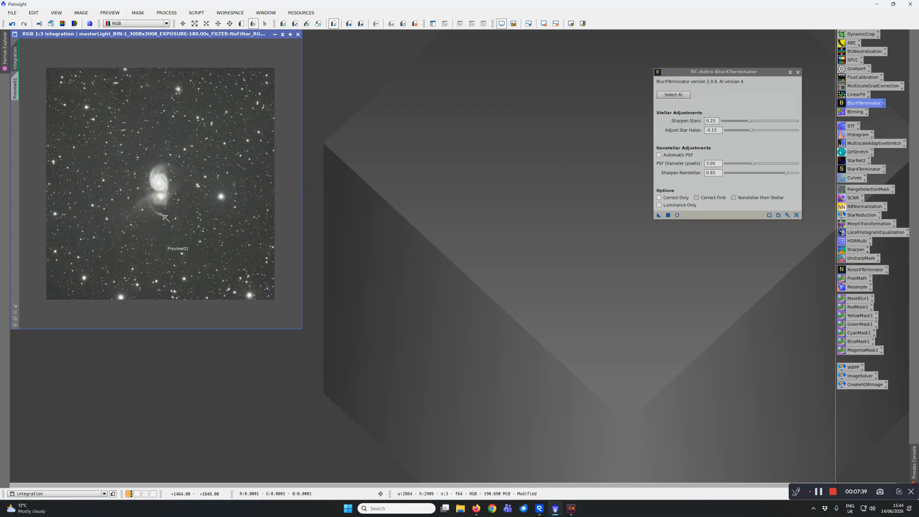
# Sharpen the image with BlurXTerminator, using Automatic PSF and Sharpen Nonstellar at 0.95.
pyautogui.click(659, 155)
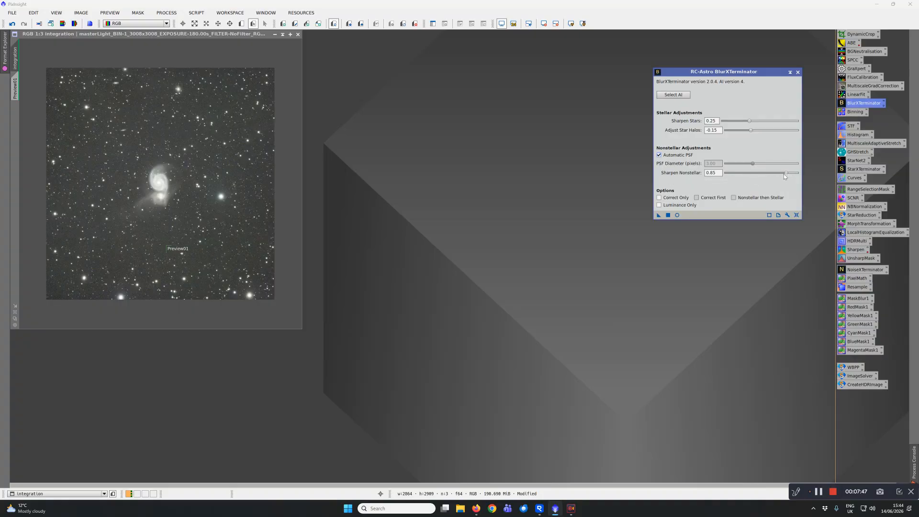
pyautogui.moveTo(787, 172); pyautogui.dragTo(793, 173)
pyautogui.click(668, 215)
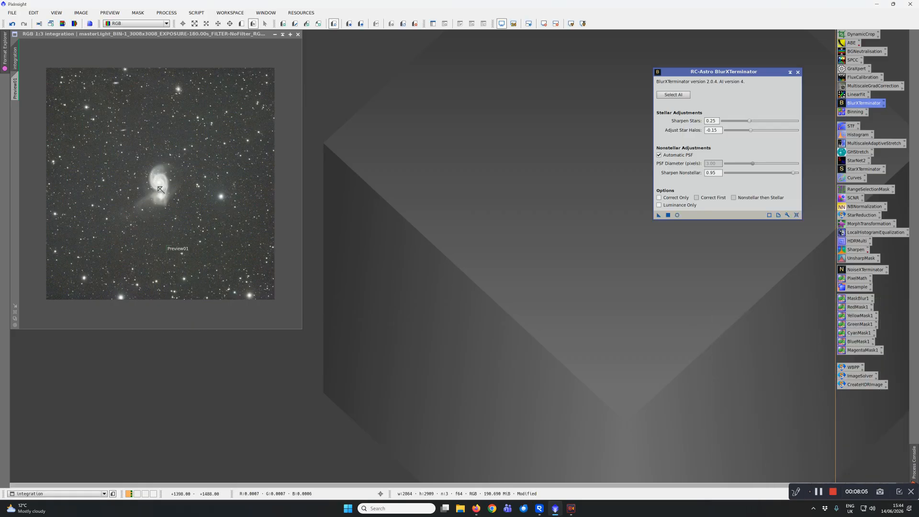
# Compare the galaxy before and after sharpening by undoing and redoing BlurXTerminator, and close its window.
pyautogui.scroll(-2, 156, 190)
pyautogui.scroll(7, 155, 188)
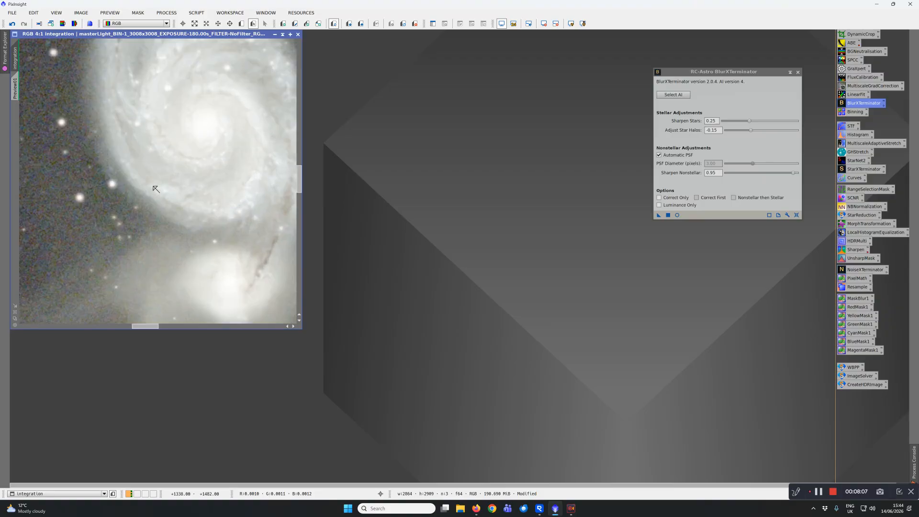
pyautogui.scroll(-1, 156, 189)
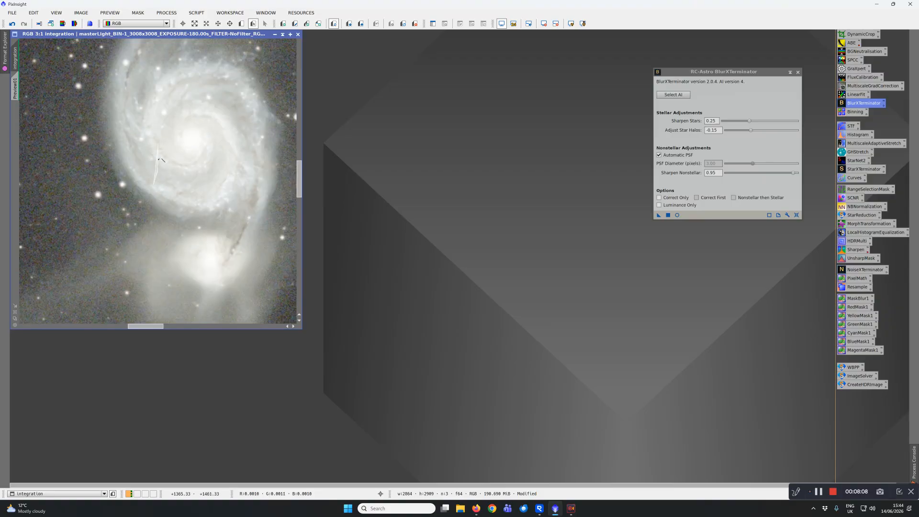
pyautogui.click(9, 24)
pyautogui.click(27, 25)
pyautogui.click(13, 24)
pyautogui.click(24, 24)
pyautogui.scroll(-3, 205, 177)
pyautogui.scroll(-1, 205, 177)
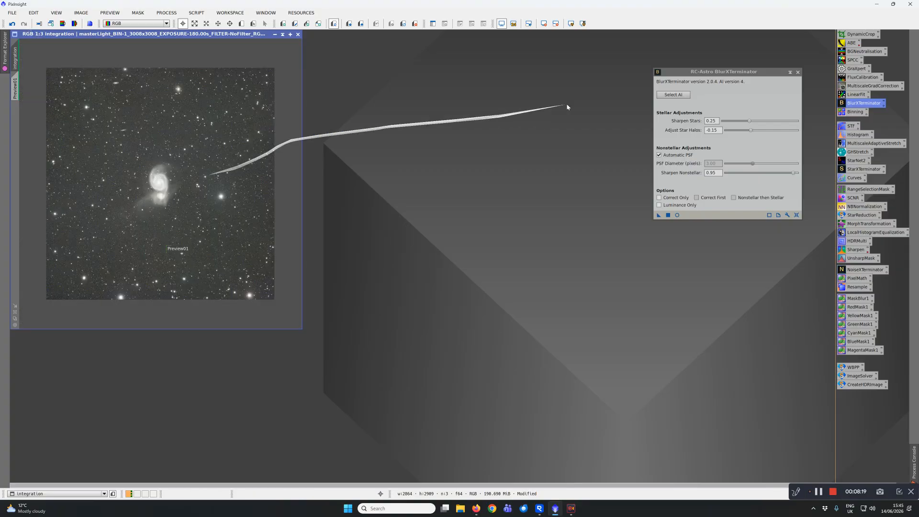
pyautogui.click(798, 72)
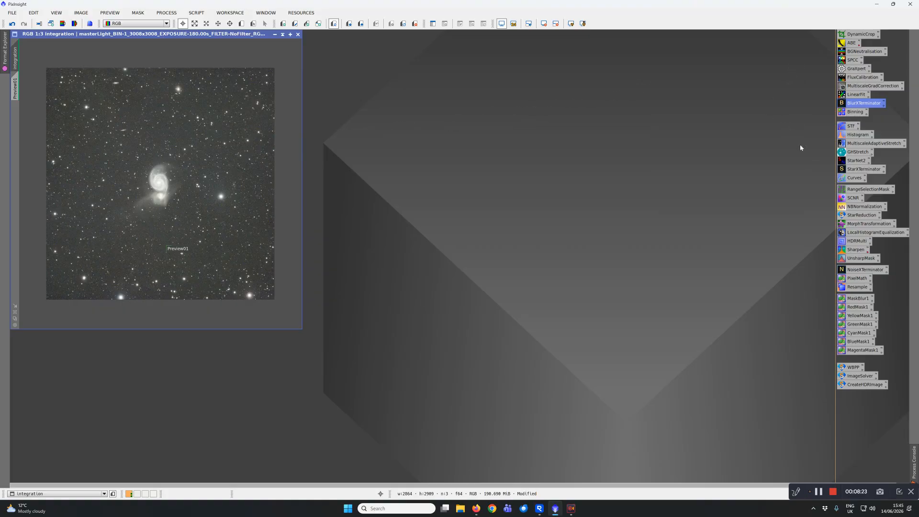
# Open MultiscaleAdaptiveStretch, take its background reference from Preview01 and start the real-time preview.
pyautogui.doubleClick(860, 144)
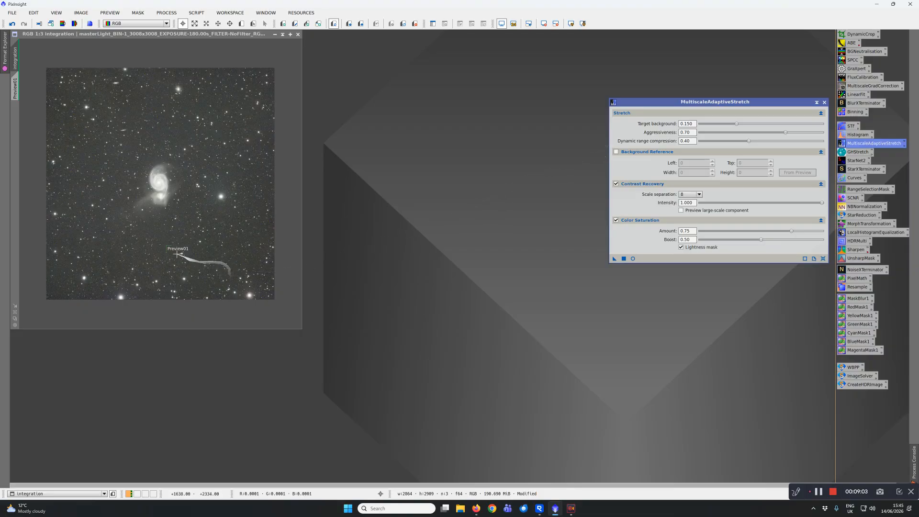
pyautogui.click(616, 151)
pyautogui.click(796, 173)
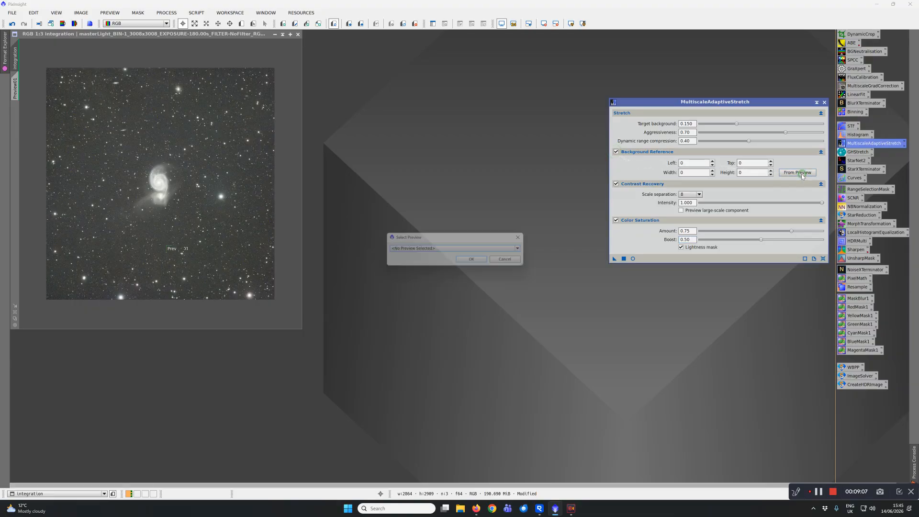
pyautogui.click(484, 248)
pyautogui.click(467, 264)
pyautogui.click(476, 261)
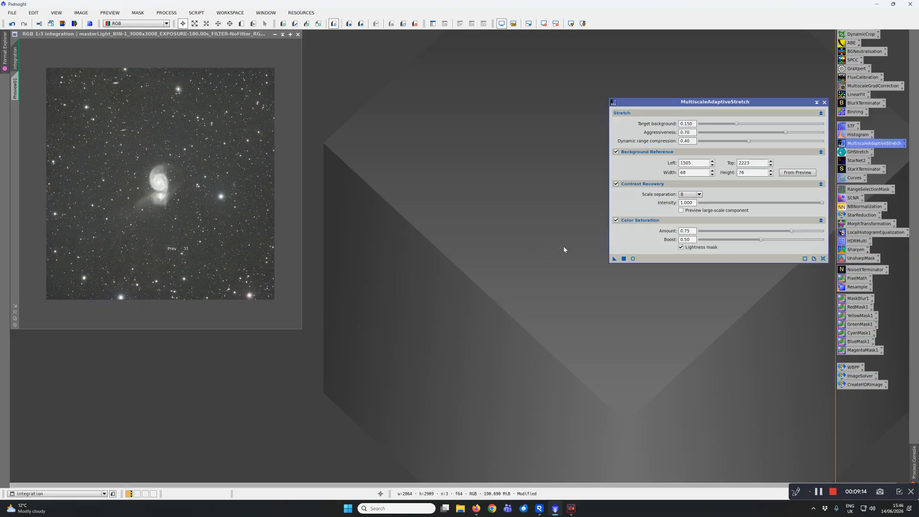
pyautogui.click(633, 259)
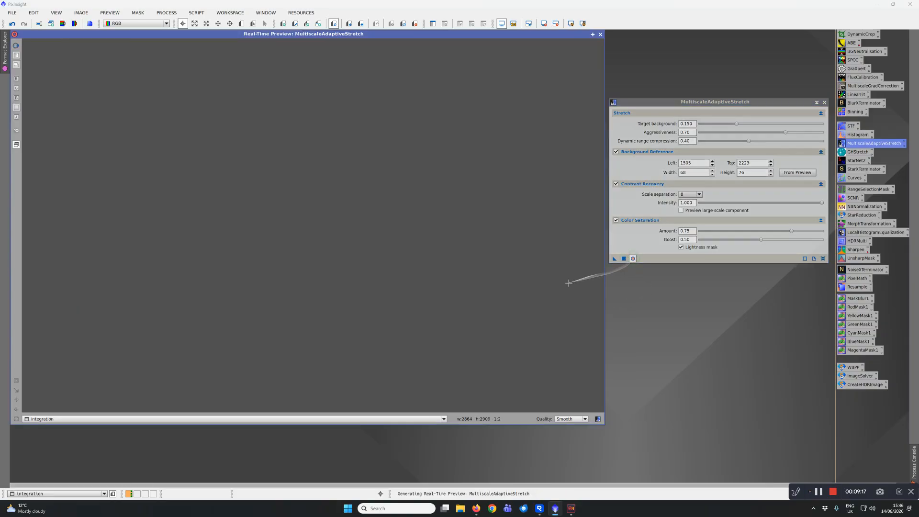
# Remove the screen stretch, and set MultiscaleAdaptiveStretch's dynamic range compression to 0.50 and contrast recovery scale separation to 256.
pyautogui.click(529, 24)
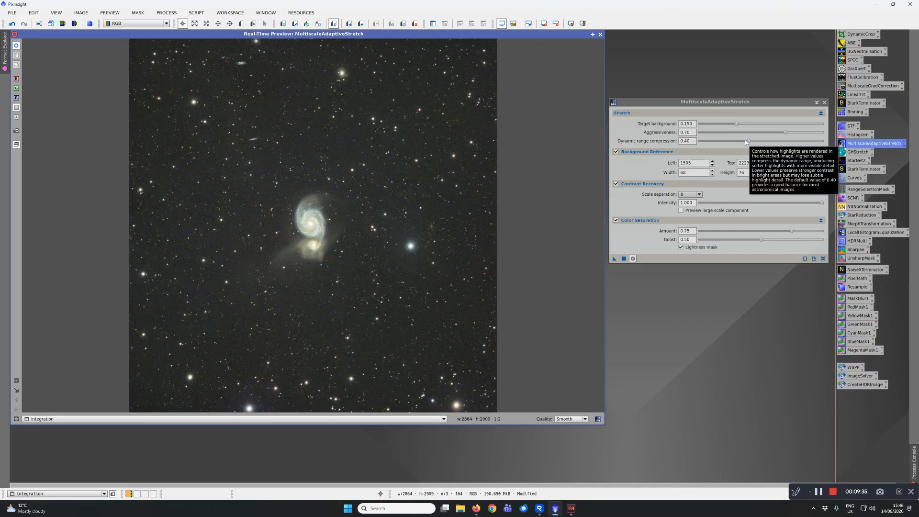
pyautogui.moveTo(748, 143); pyautogui.dragTo(762, 142)
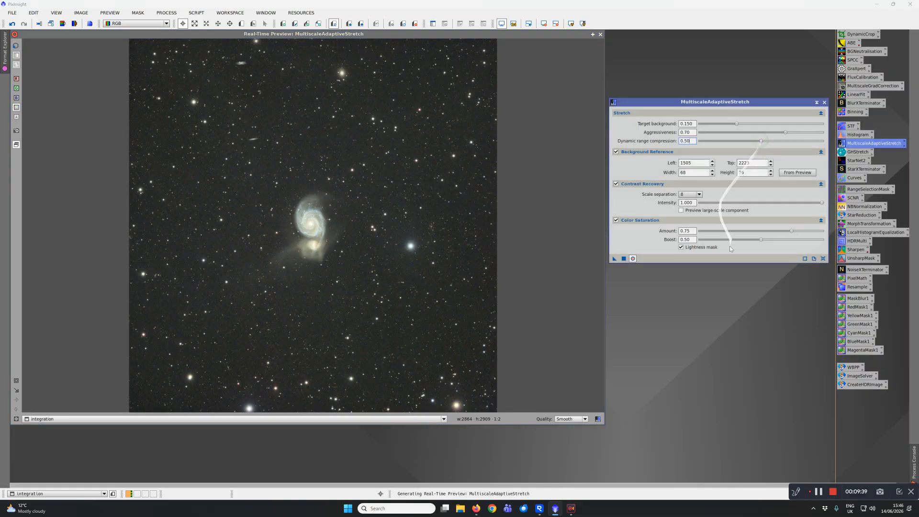
pyautogui.click(699, 195)
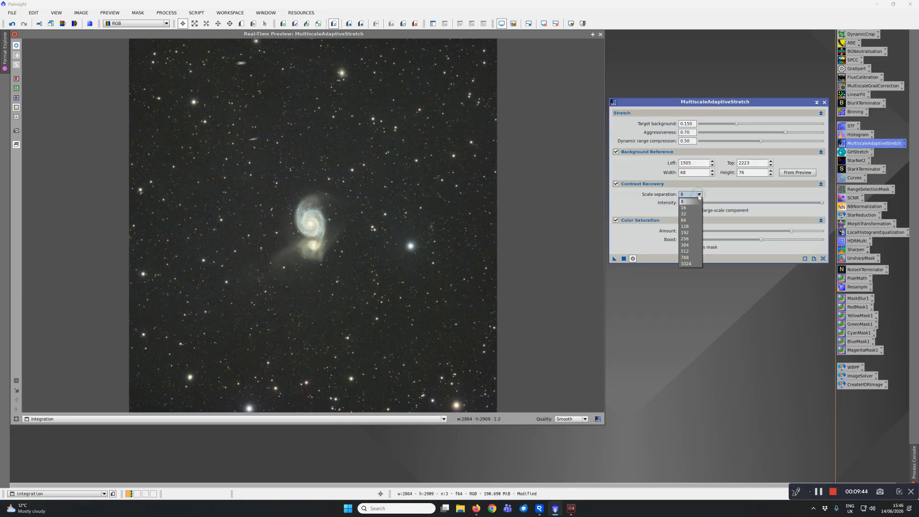
pyautogui.click(692, 239)
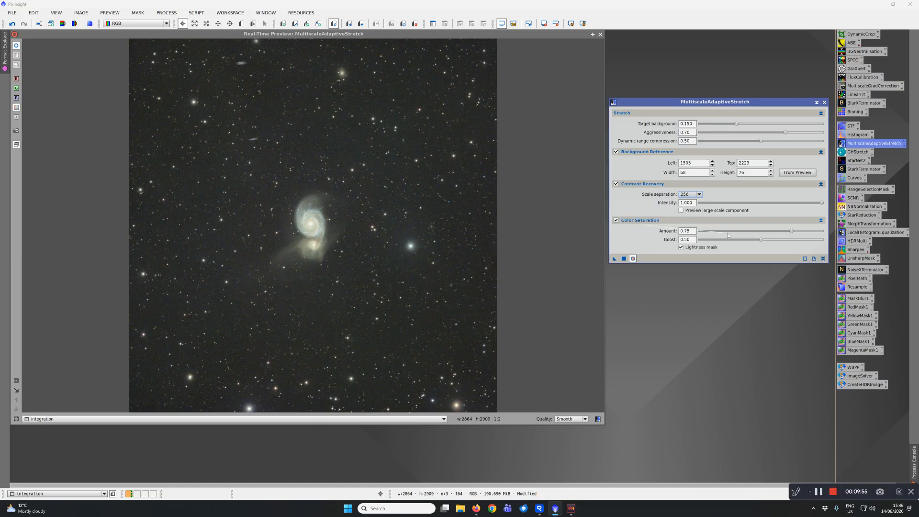
# Set colour saturation to amount 0.80 and boost 0.60, apply the stretch to the image, and close the real-time preview.
pyautogui.moveTo(792, 232); pyautogui.dragTo(774, 240)
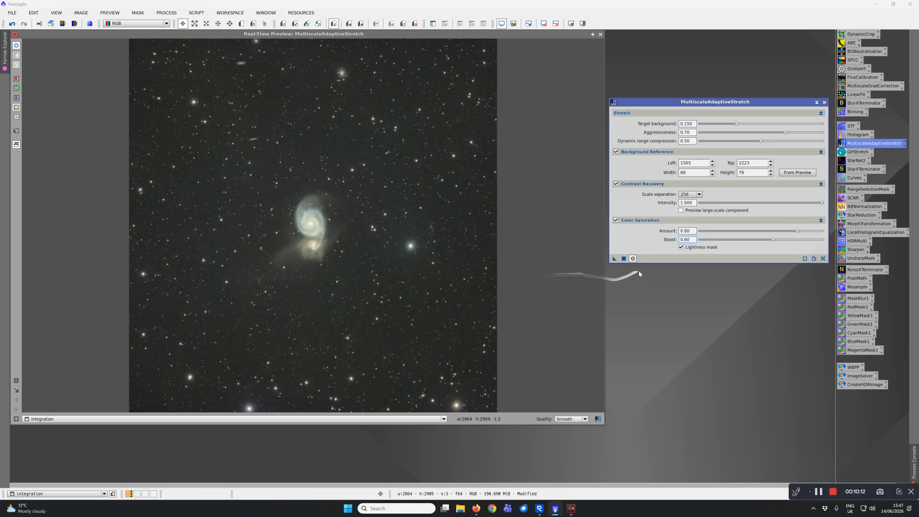
pyautogui.click(624, 259)
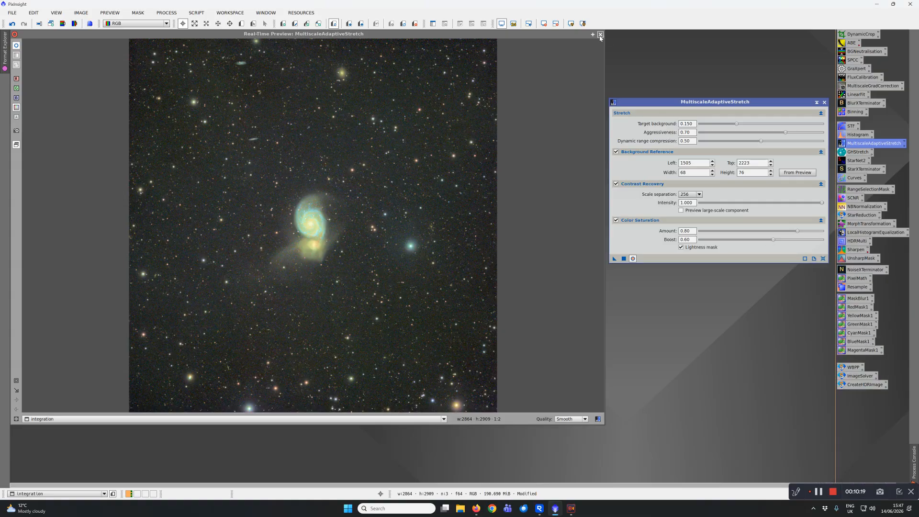
pyautogui.click(601, 34)
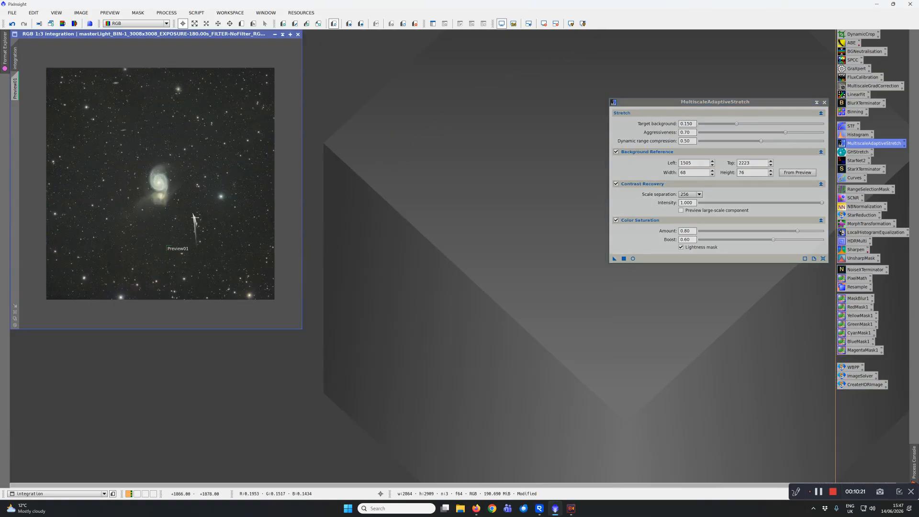
# Delete Preview01 from the stretched image and close MultiscaleAdaptiveStretch.
pyautogui.click(15, 89)
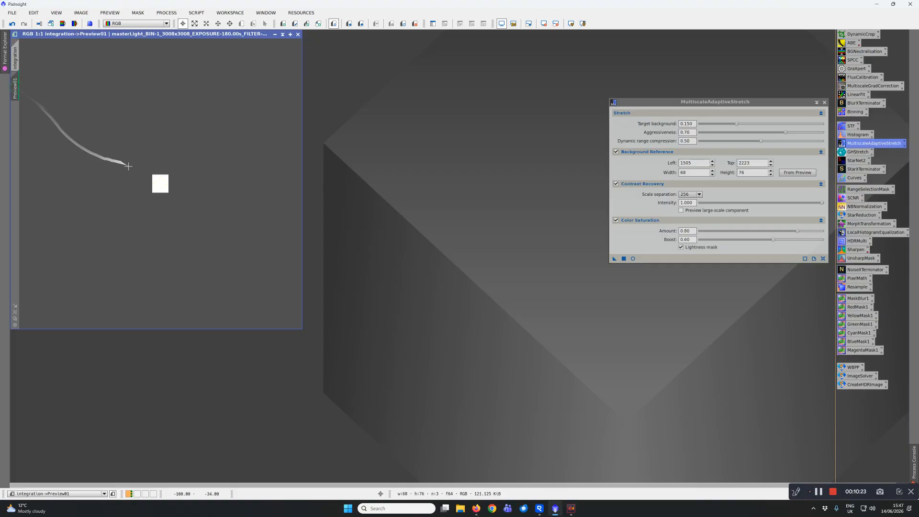
pyautogui.rightClick(15, 92)
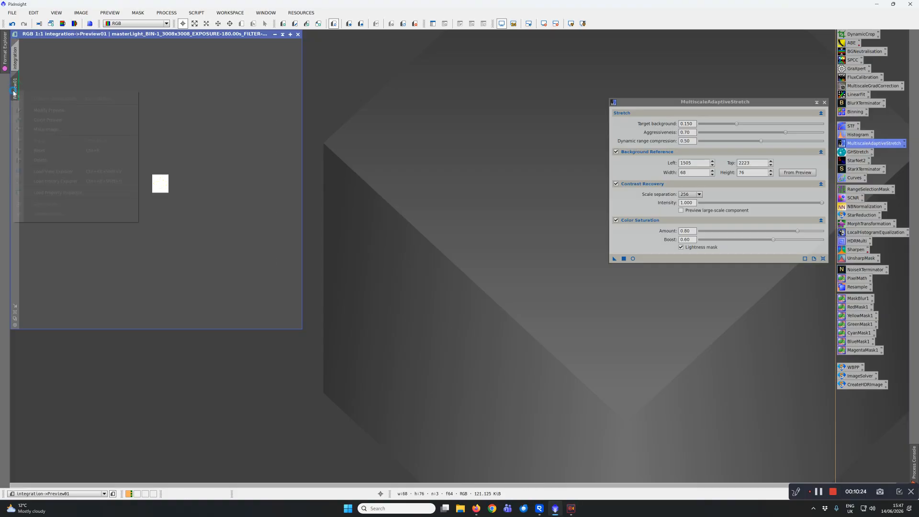
pyautogui.click(40, 160)
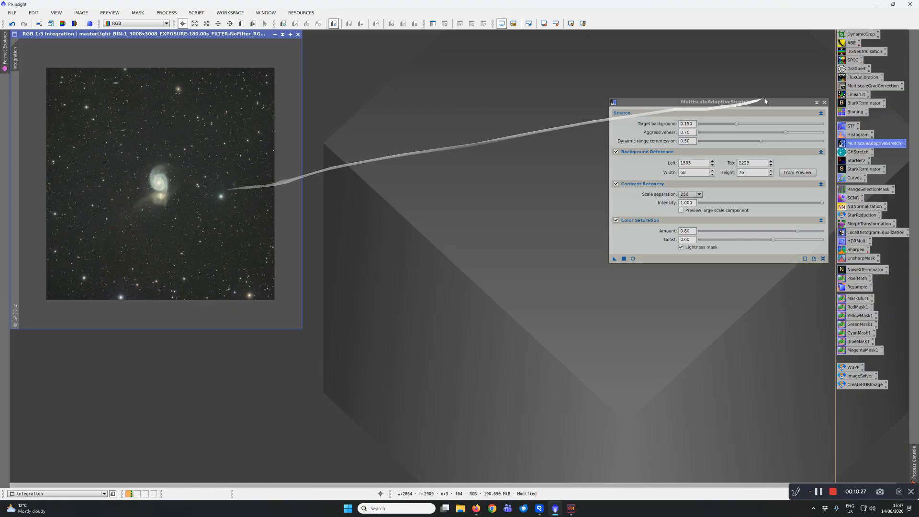
pyautogui.click(824, 102)
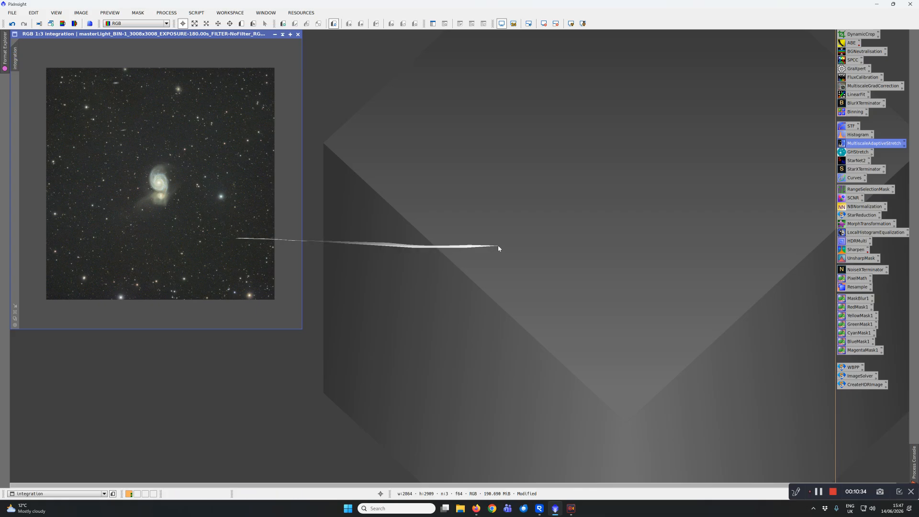
# Remove the stars with StarXTerminator, generating a separate star image, and close the process window.
pyautogui.doubleClick(849, 170)
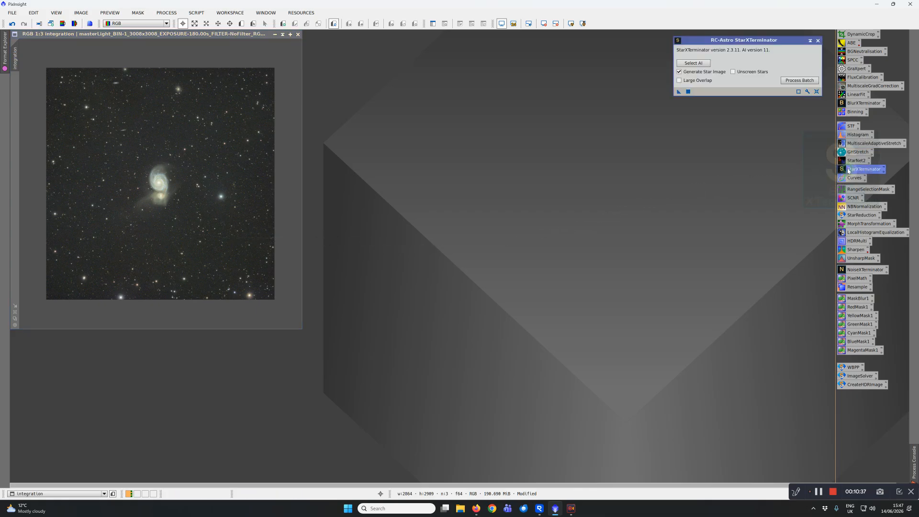
pyautogui.click(689, 92)
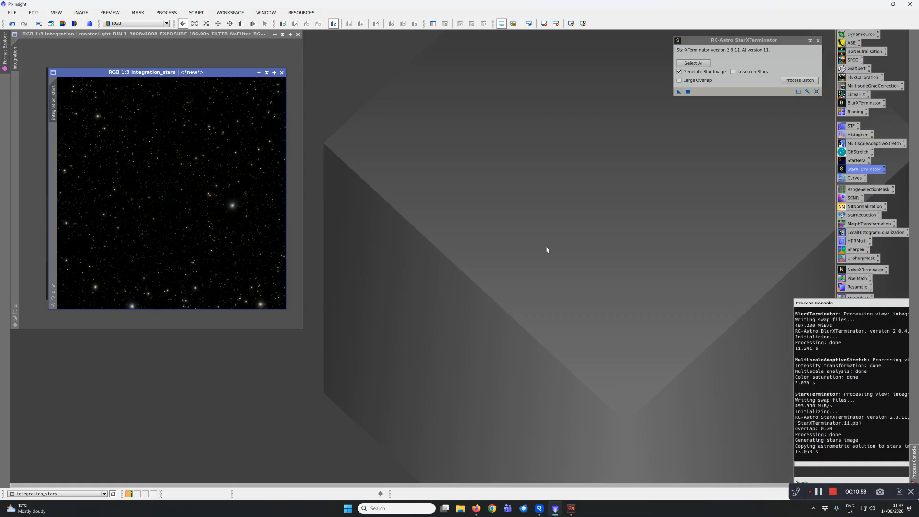
pyautogui.click(818, 40)
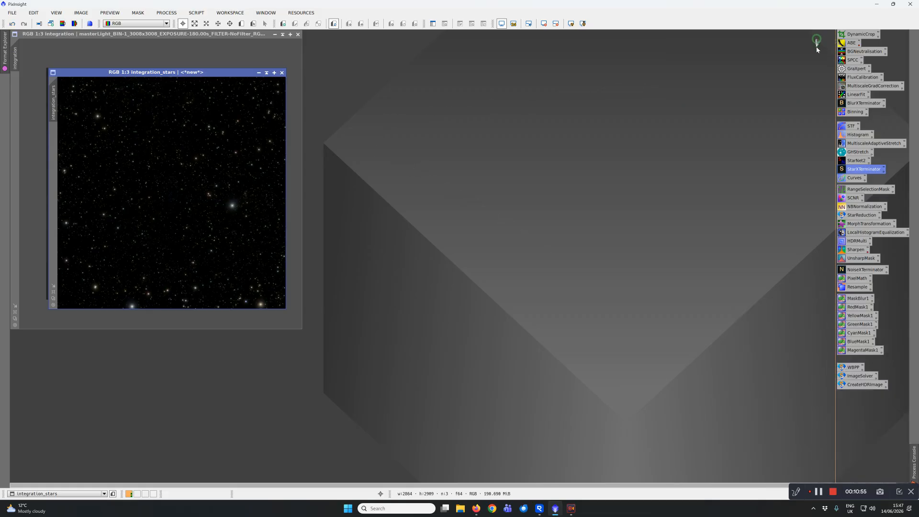
# Boost the star image's colour with CurvesTransformation, raising the saturation curve to about 0.59 at input 0.45, and apply it.
pyautogui.doubleClick(853, 178)
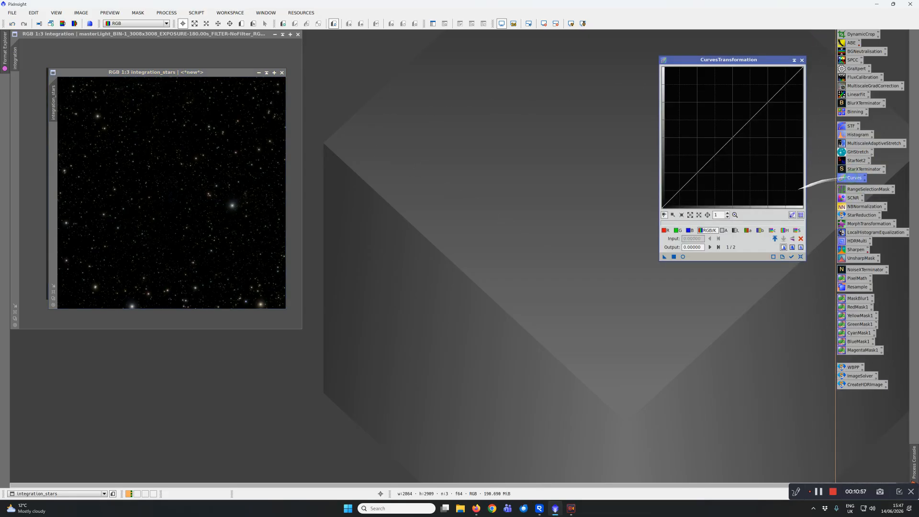
pyautogui.click(683, 257)
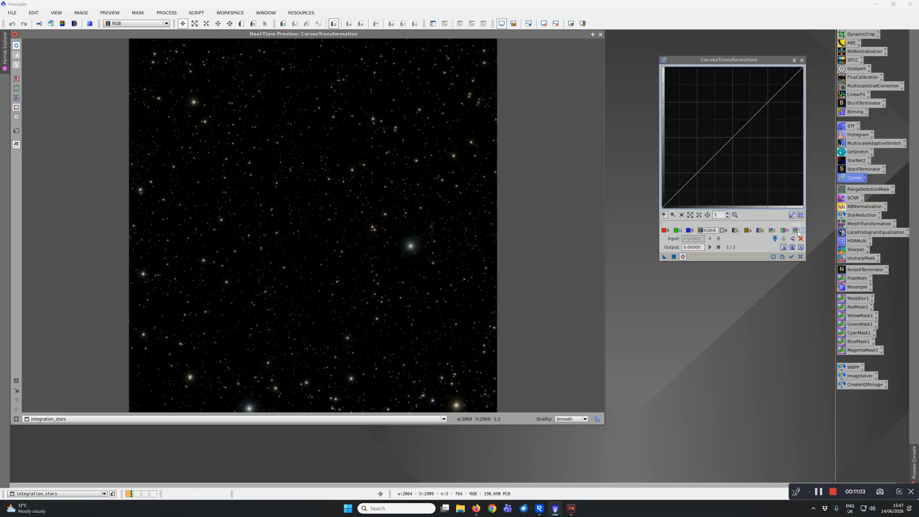
pyautogui.click(798, 231)
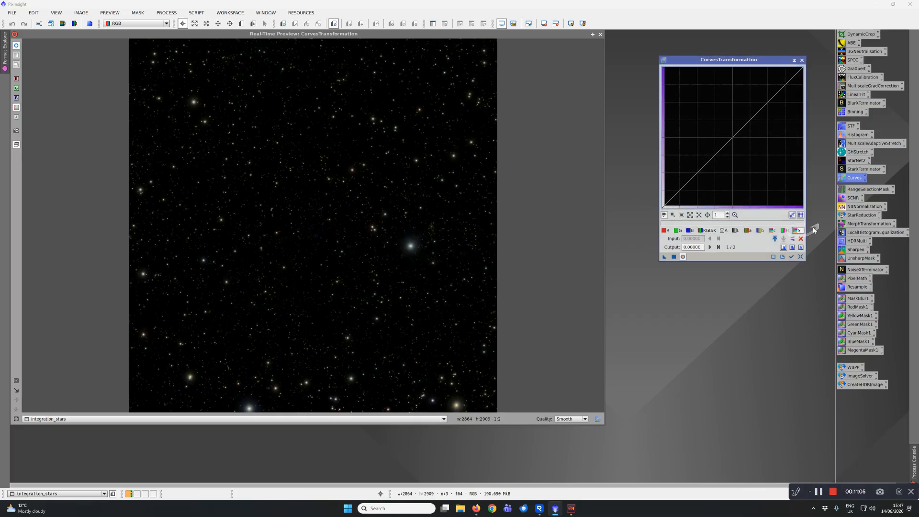
pyautogui.moveTo(732, 138); pyautogui.dragTo(725, 124)
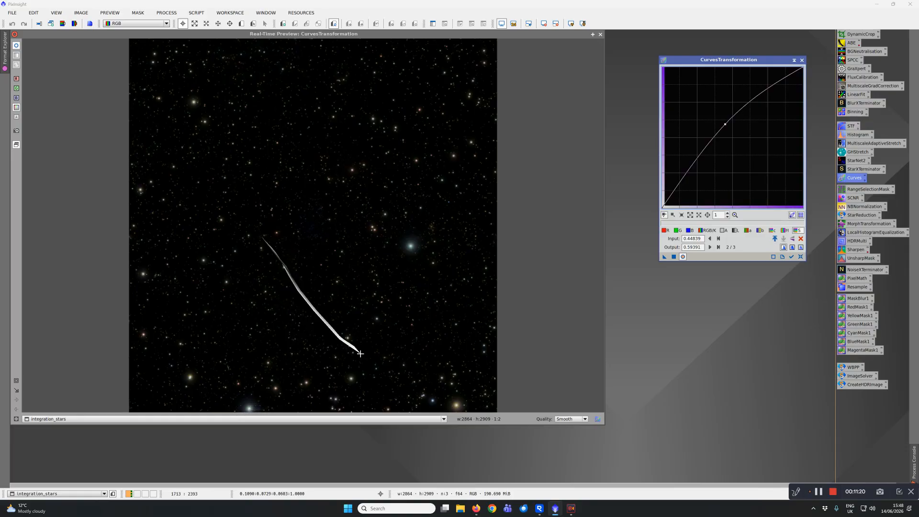
pyautogui.click(674, 257)
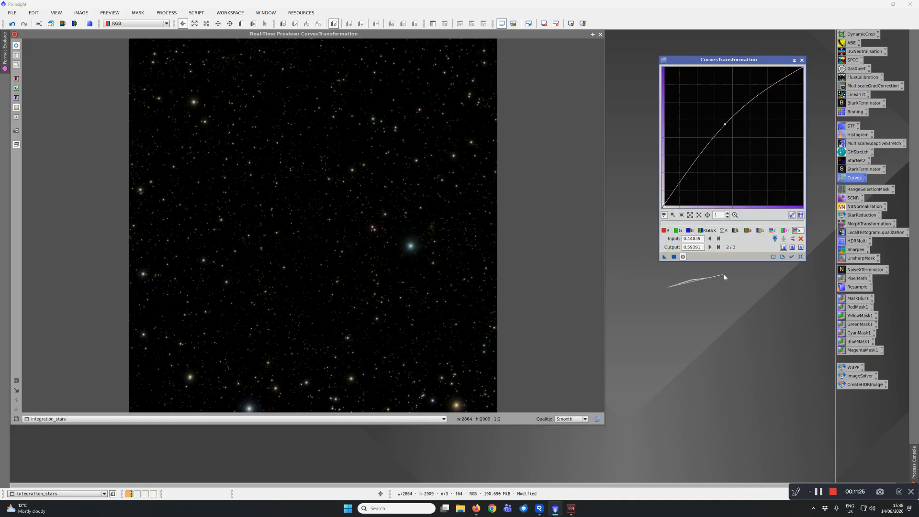
pyautogui.click(801, 257)
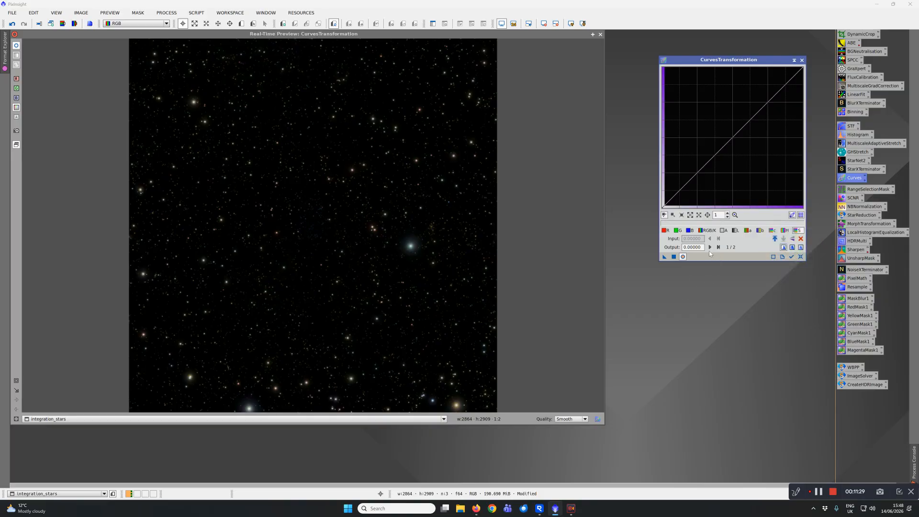
pyautogui.click(724, 132)
pyautogui.moveTo(724, 132)
pyautogui.mouseDown()
pyautogui.moveTo(710, 127)
pyautogui.moveTo(750, 151)
pyautogui.moveTo(733, 133)
pyautogui.mouseUp()
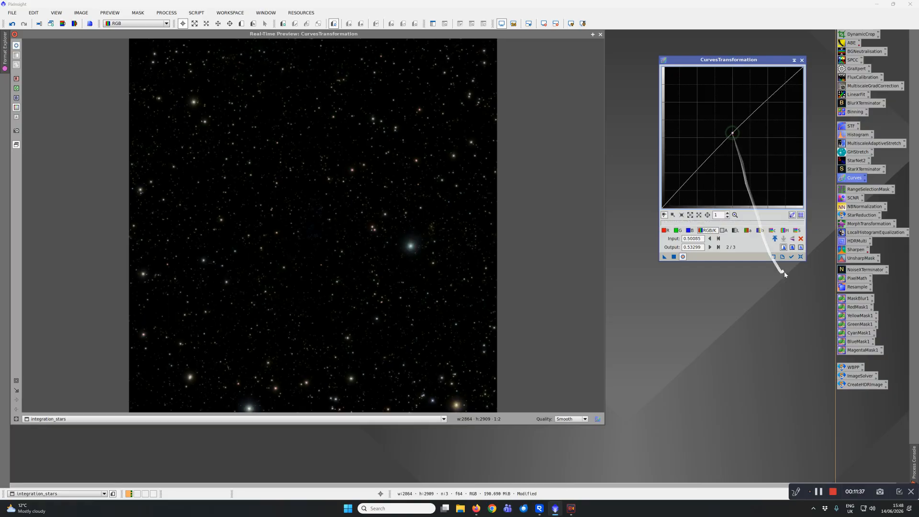
# Close CurvesTransformation and its real-time preview, then collapse the star image to its title bar and move it out of the way.
pyautogui.click(801, 61)
pyautogui.click(601, 35)
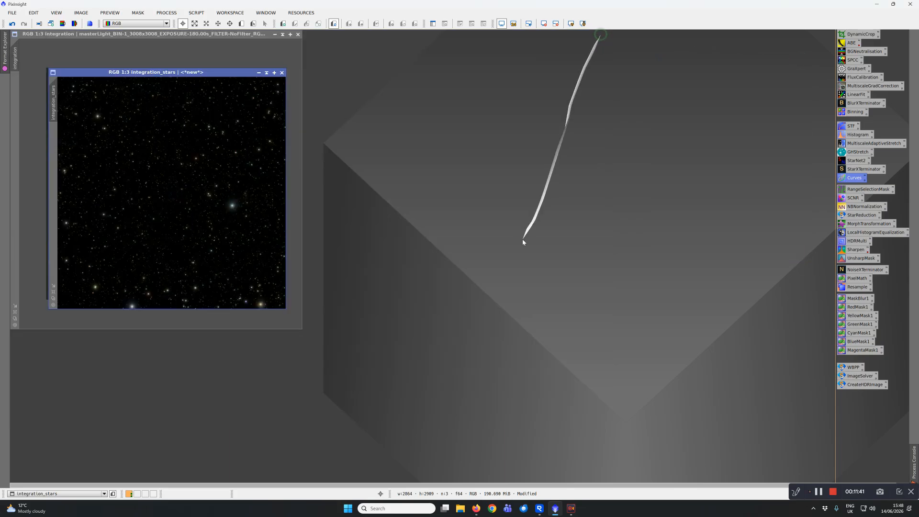
pyautogui.click(267, 72)
pyautogui.moveTo(158, 188); pyautogui.dragTo(814, 45)
# Extract the lightness of the starless integration image and move the resulting grayscale image aside.
pyautogui.click(233, 35)
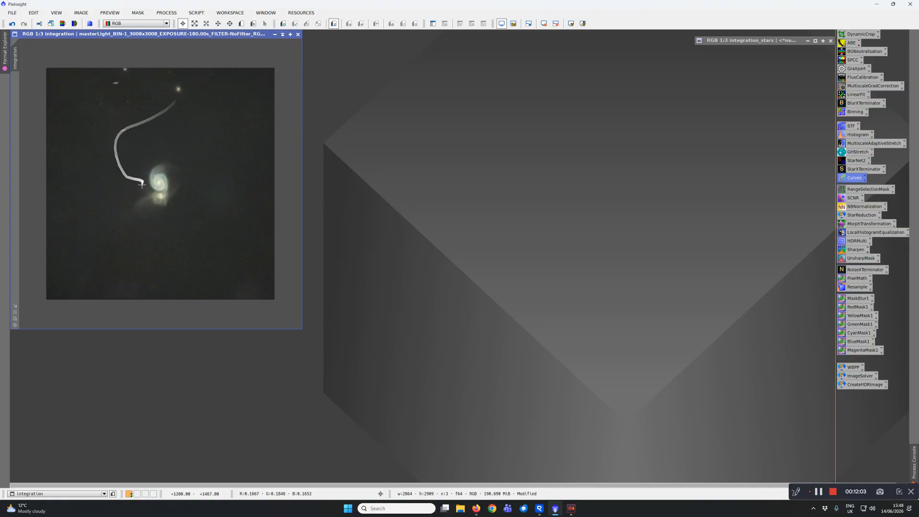
pyautogui.click(62, 24)
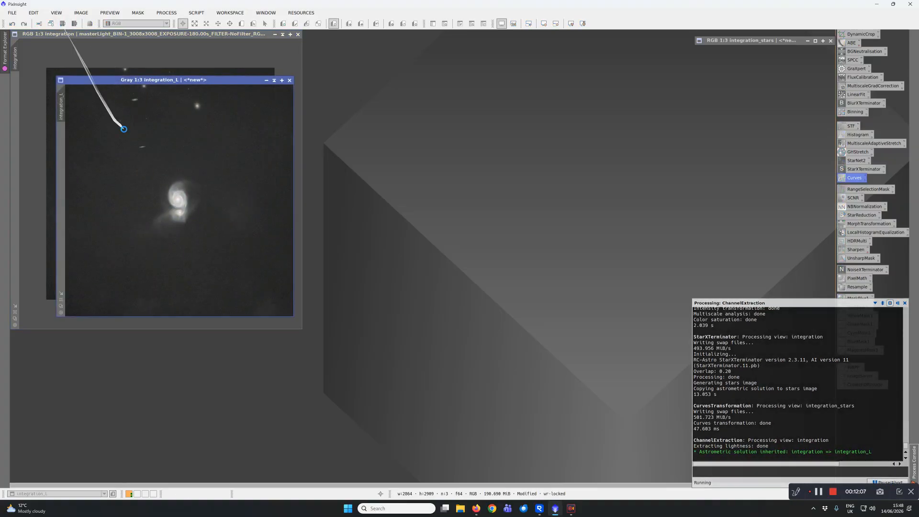
pyautogui.moveTo(174, 82); pyautogui.dragTo(303, 132)
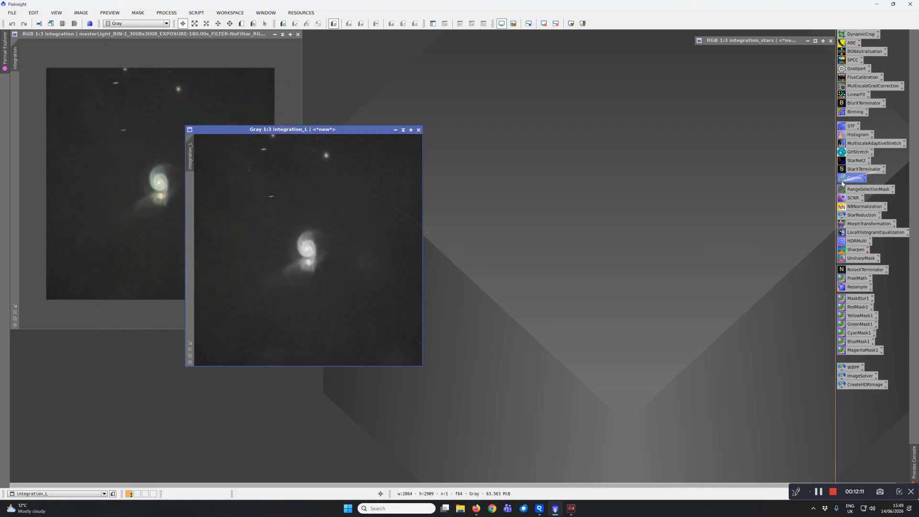
# Apply an S-shaped RGB/K curve to the lightness image with points at about 0.65/0.78 and 0.10/0.02, and close CurvesTransformation and its preview.
pyautogui.doubleClick(853, 179)
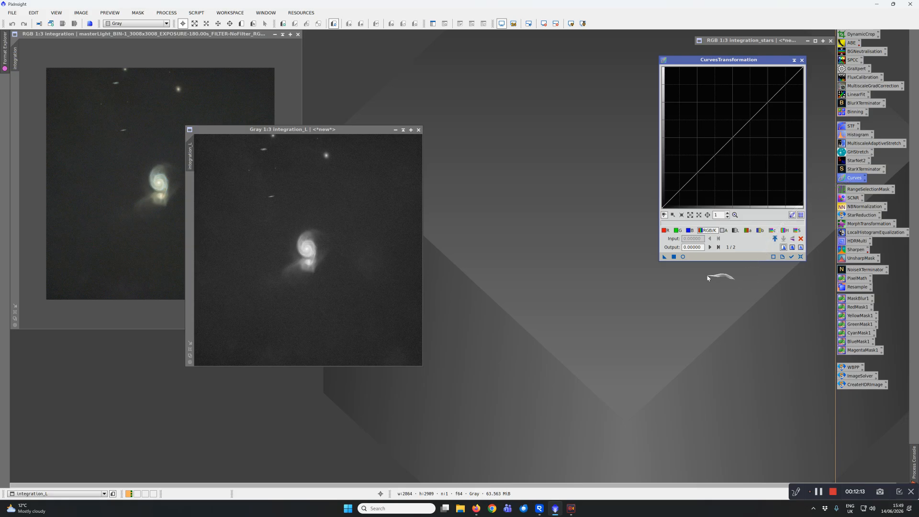
pyautogui.click(682, 258)
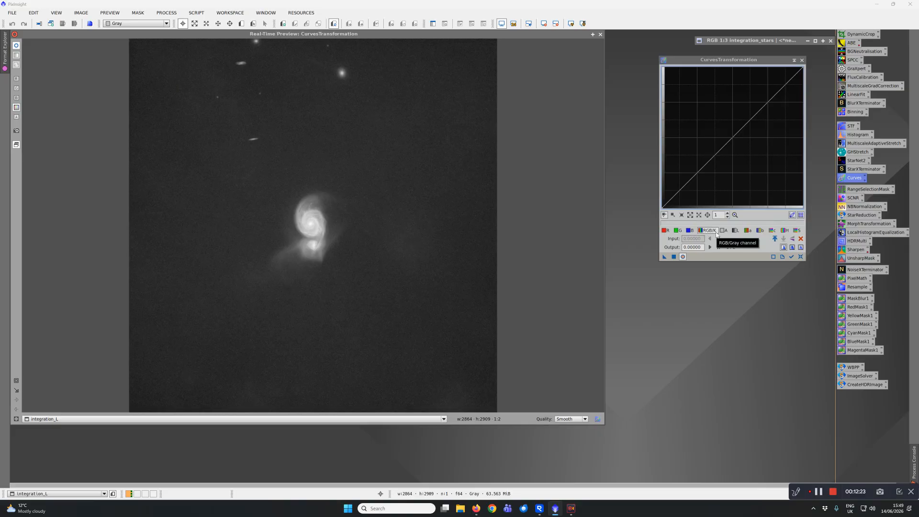
pyautogui.click(762, 107)
pyautogui.moveTo(762, 107); pyautogui.dragTo(754, 99)
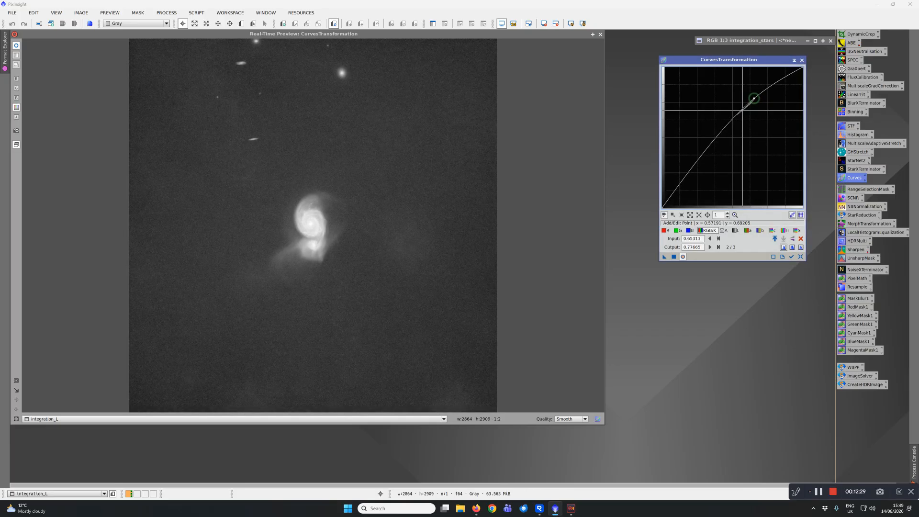
pyautogui.moveTo(674, 192); pyautogui.dragTo(676, 206)
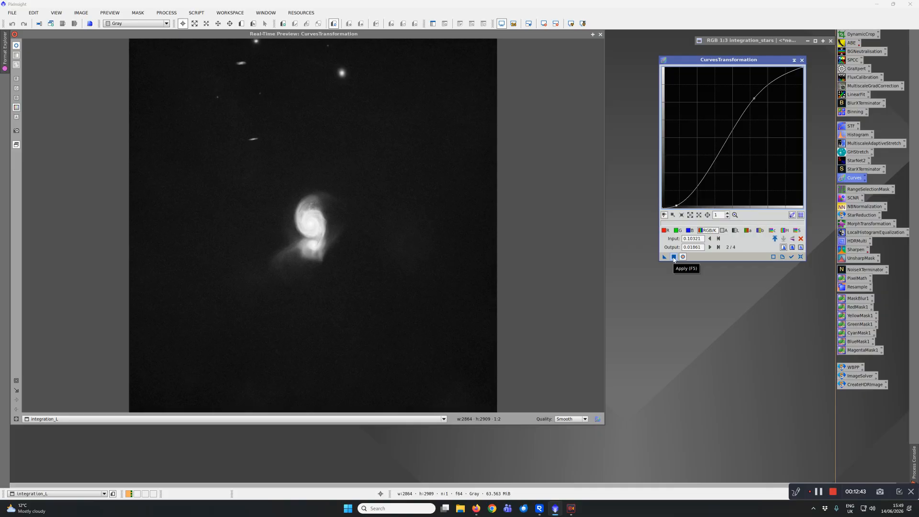
pyautogui.click(674, 257)
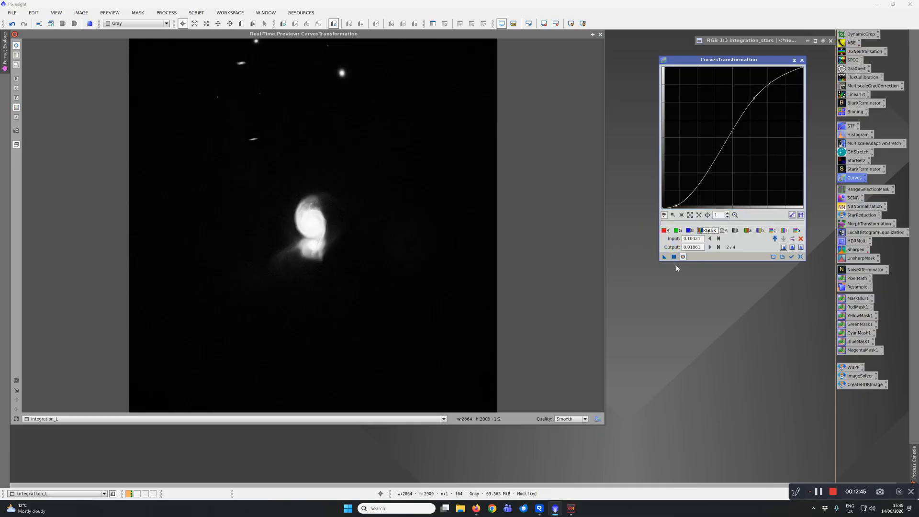
pyautogui.click(802, 61)
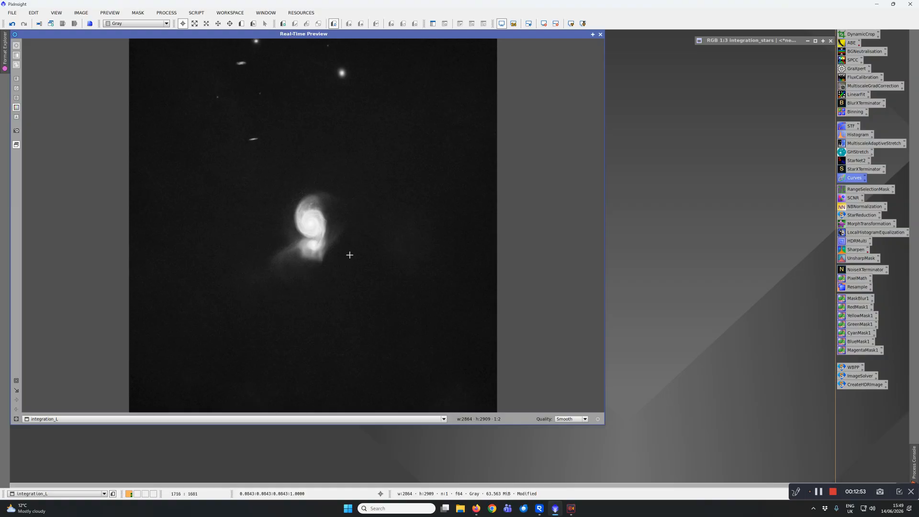
pyautogui.click(601, 33)
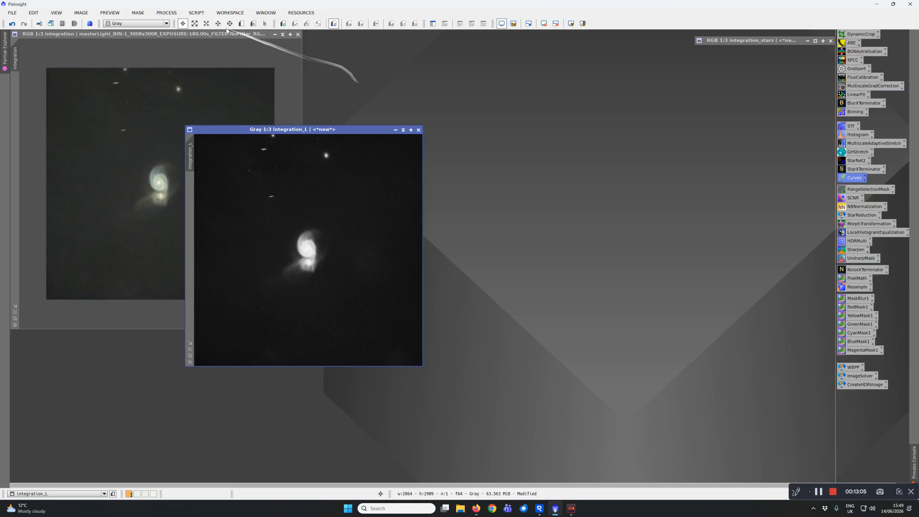
# Blur the lightness image with a Convolution of StdDev 15.0, shape 2.00 and aspect ratio 1.00, and close the tool and its preview.
pyautogui.click(165, 13)
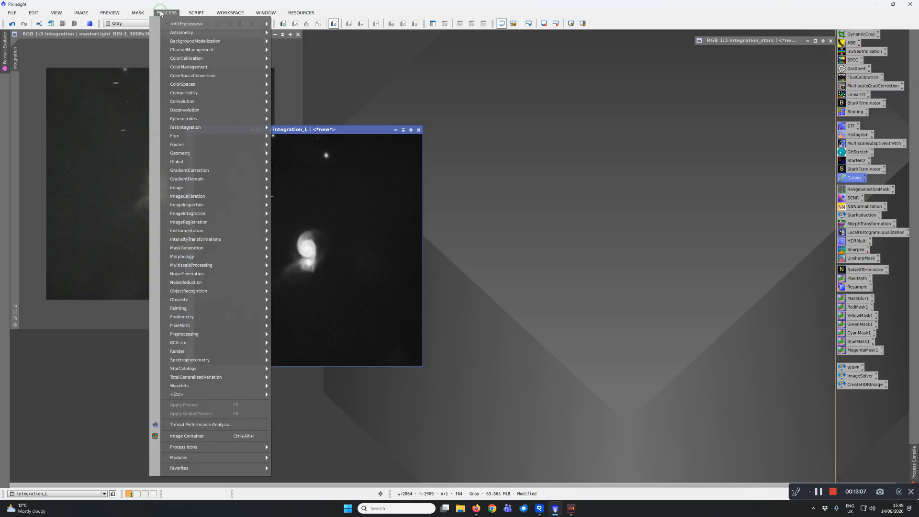
pyautogui.moveTo(184, 24)
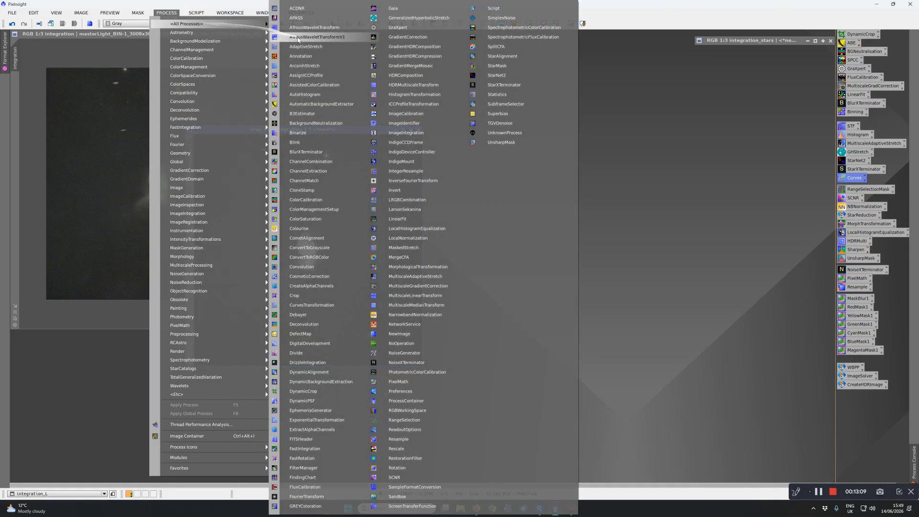
pyautogui.click(307, 270)
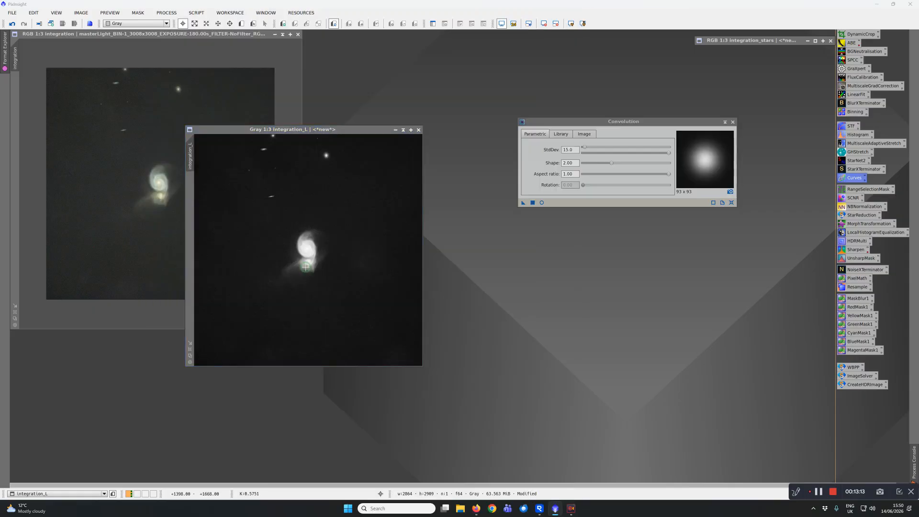
pyautogui.click(543, 204)
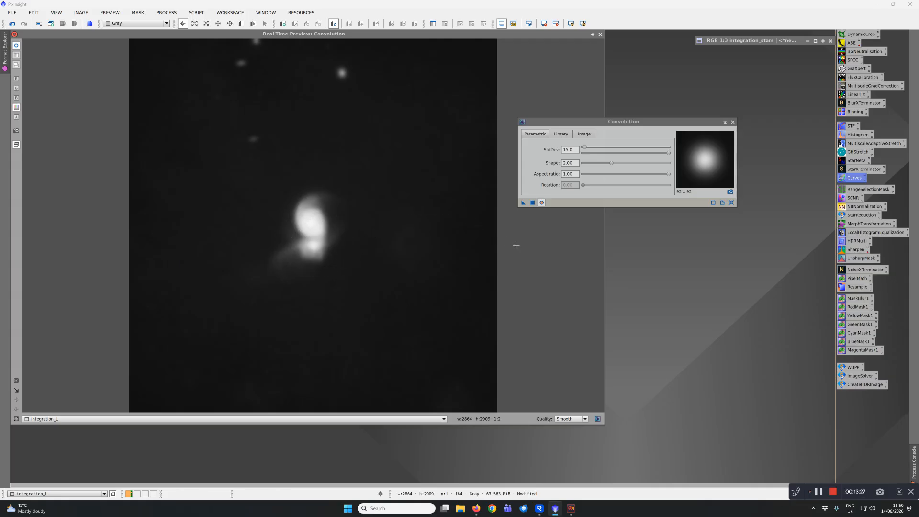
pyautogui.click(584, 148)
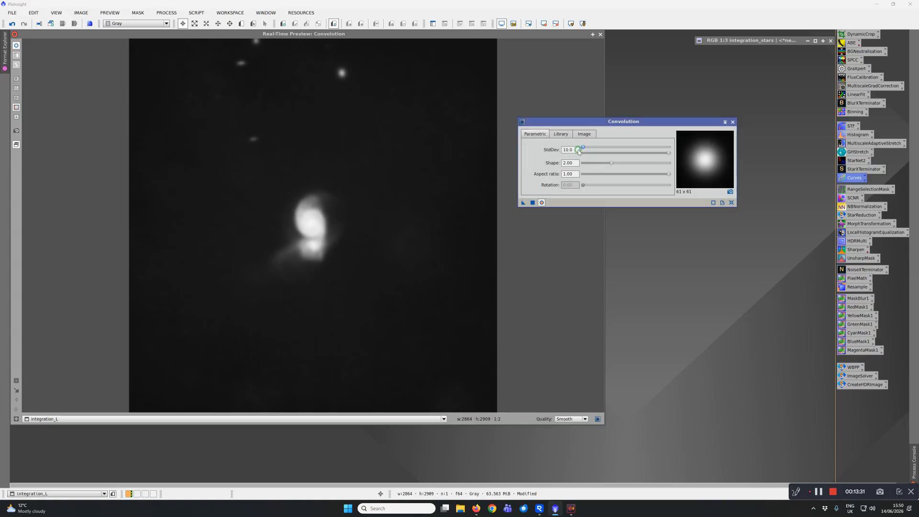
pyautogui.moveTo(596, 152); pyautogui.dragTo(576, 151)
pyautogui.moveTo(670, 154)
pyautogui.mouseDown()
pyautogui.moveTo(584, 157)
pyautogui.moveTo(679, 154)
pyautogui.mouseUp()
pyautogui.click(532, 204)
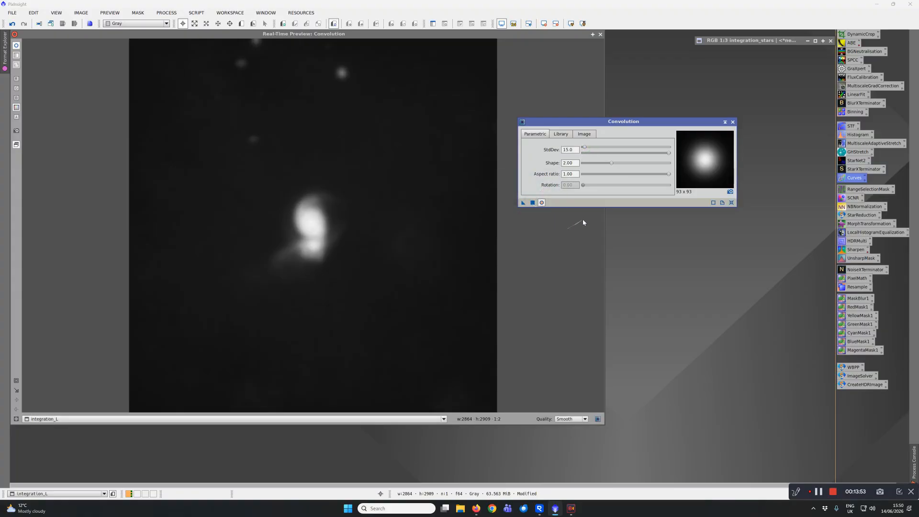
pyautogui.click(733, 122)
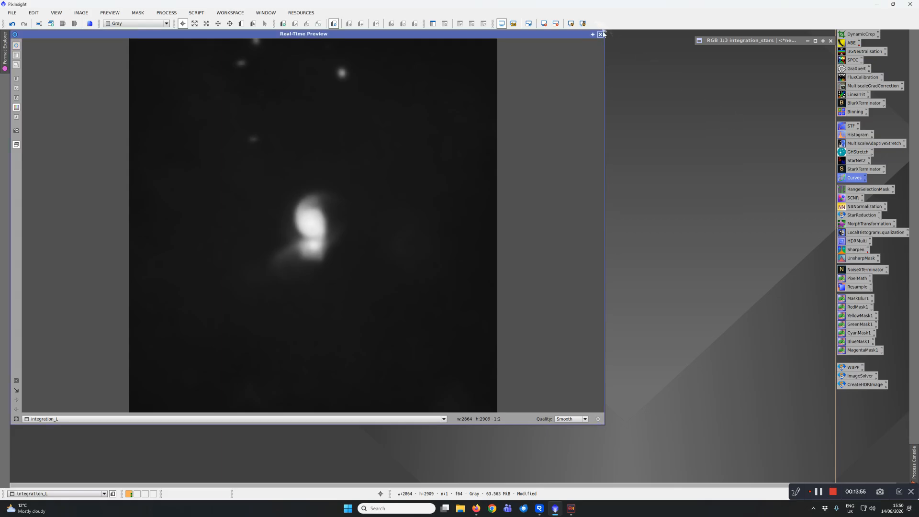
pyautogui.click(601, 34)
# Apply the blurred lightness image as a mask to the integration image, and move the mask image aside collapsed to its title bar.
pyautogui.moveTo(368, 127); pyautogui.dragTo(591, 103)
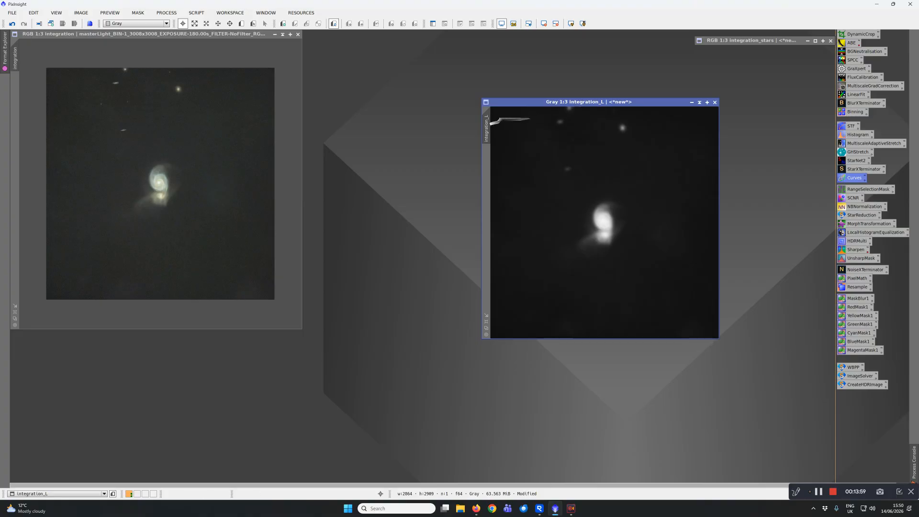
pyautogui.moveTo(485, 151); pyautogui.dragTo(17, 92)
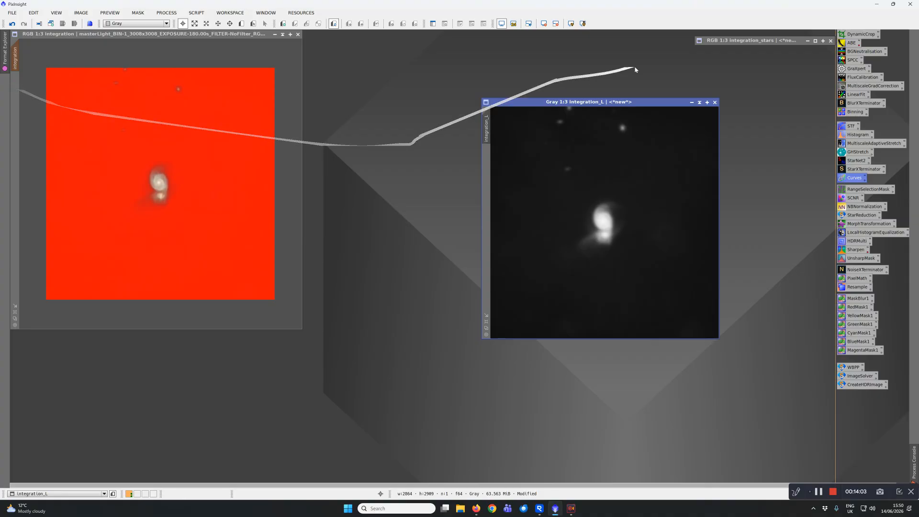
pyautogui.click(700, 103)
pyautogui.moveTo(585, 215)
pyautogui.mouseDown()
pyautogui.moveTo(700, 102)
pyautogui.moveTo(751, 68)
pyautogui.mouseUp()
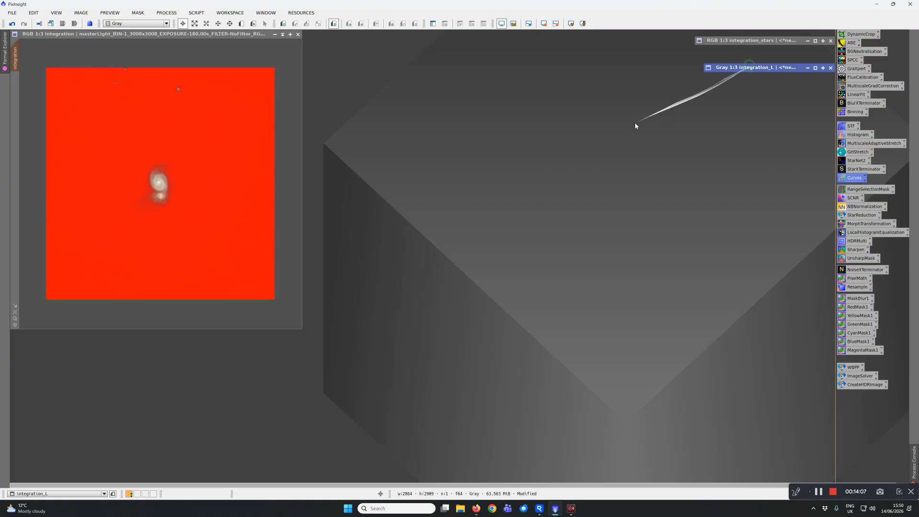
# Boost the masked galaxy's colour with CurvesTransformation, raising the saturation curve to about 0.63 at input 0.35, apply it and reset the curve.
pyautogui.doubleClick(854, 177)
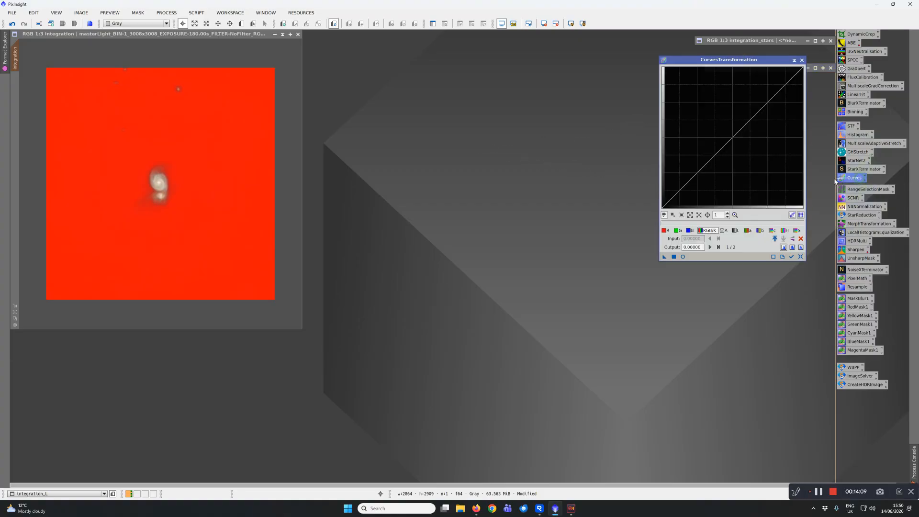
pyautogui.click(181, 34)
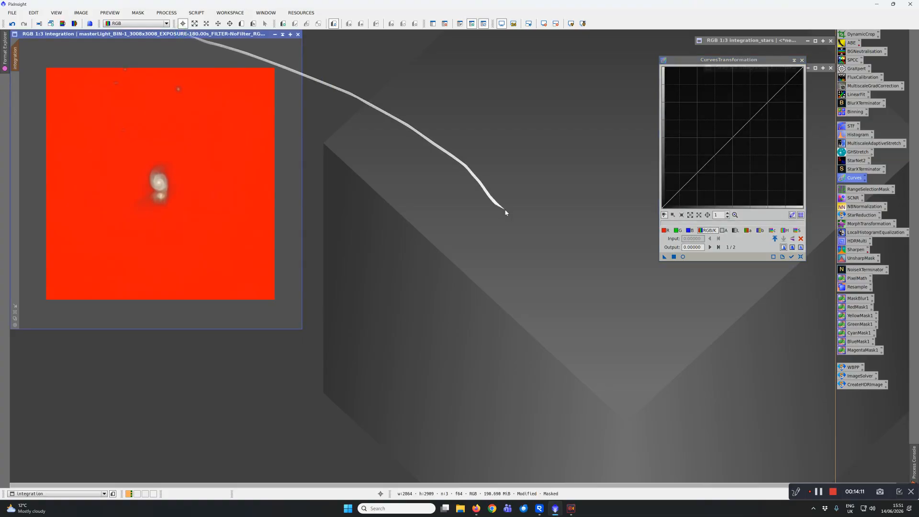
pyautogui.click(683, 257)
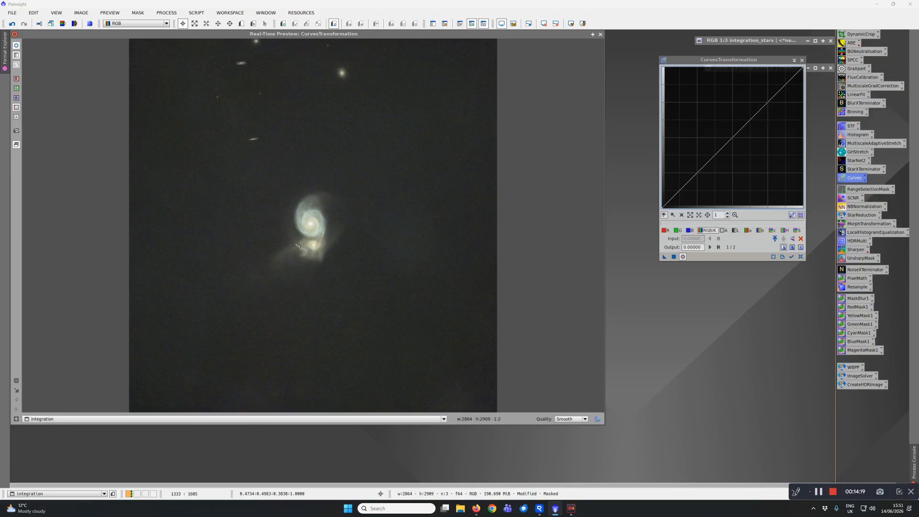
pyautogui.click(798, 231)
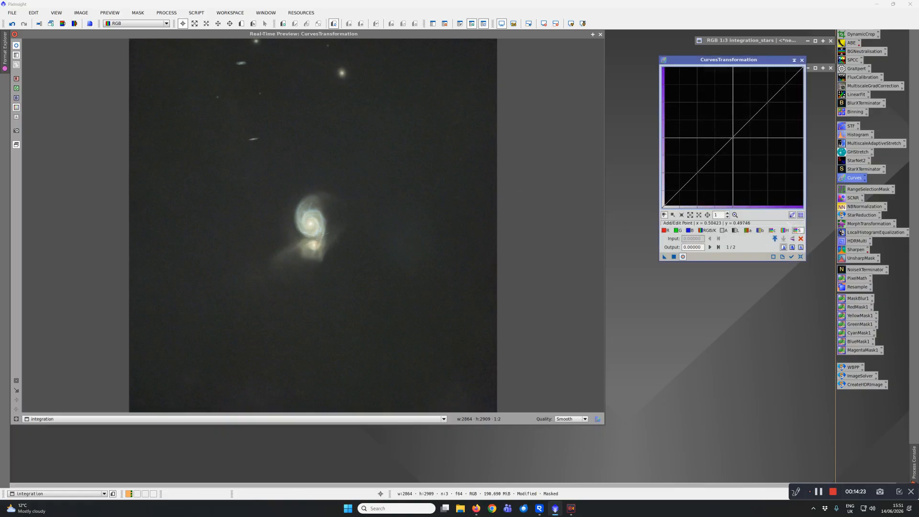
pyautogui.click(733, 137)
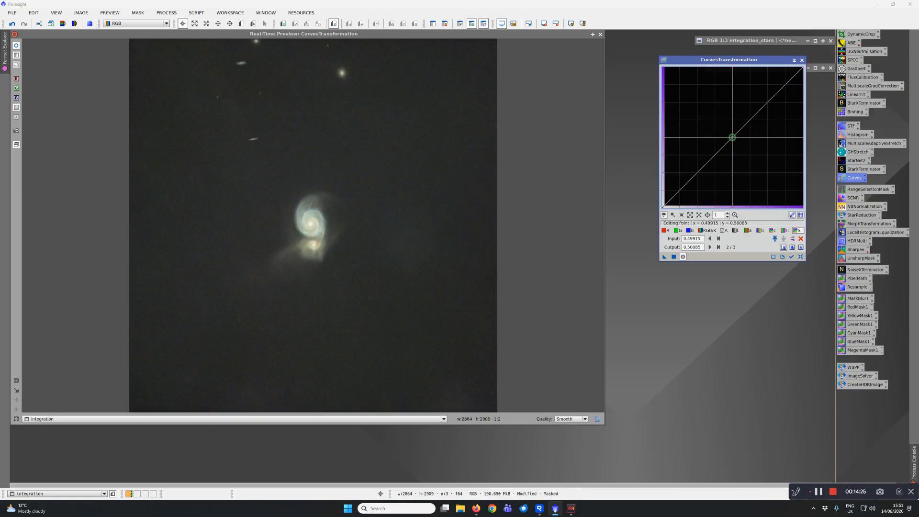
pyautogui.moveTo(732, 138); pyautogui.dragTo(702, 105)
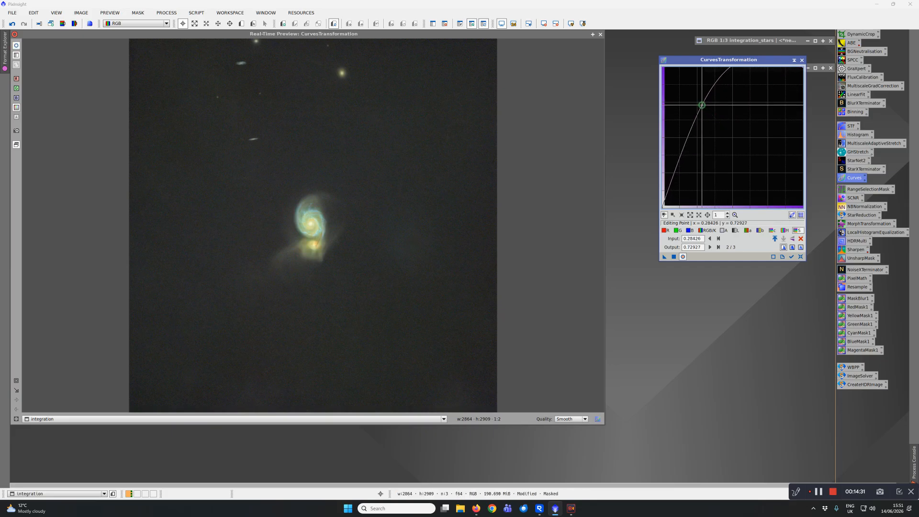
pyautogui.moveTo(702, 105)
pyautogui.mouseDown()
pyautogui.moveTo(719, 124)
pyautogui.moveTo(712, 118)
pyautogui.mouseUp()
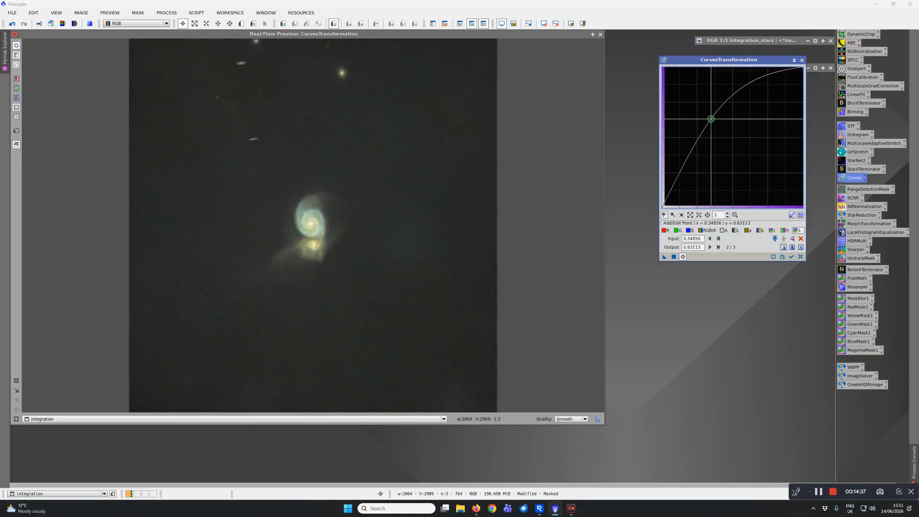
pyautogui.click(673, 256)
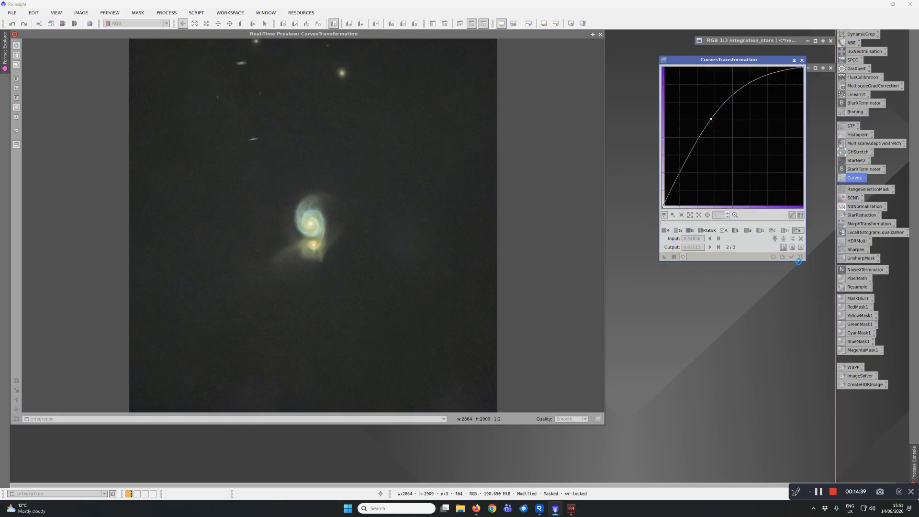
pyautogui.click(801, 257)
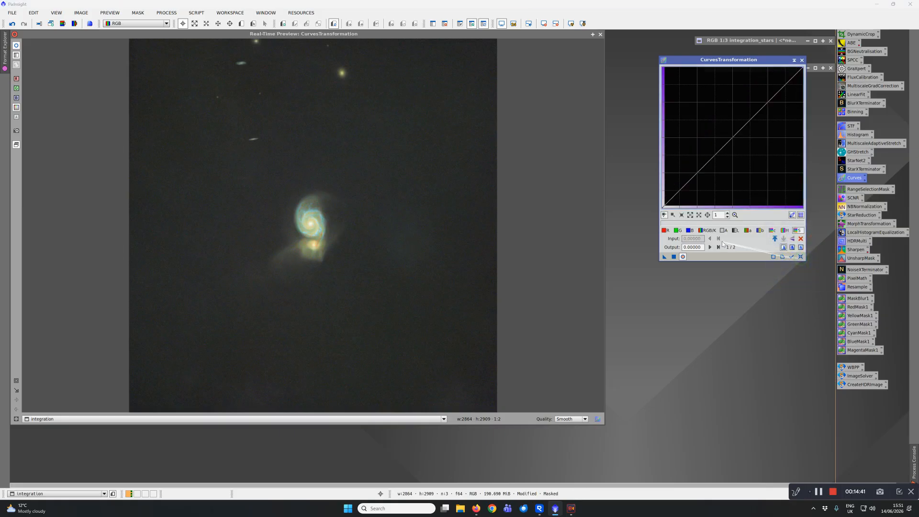
# Brighten the galaxy slightly with an RGB/K curve point at about 0.47/0.52, apply it and reset the curve.
pyautogui.click(732, 138)
pyautogui.moveTo(732, 139); pyautogui.dragTo(728, 135)
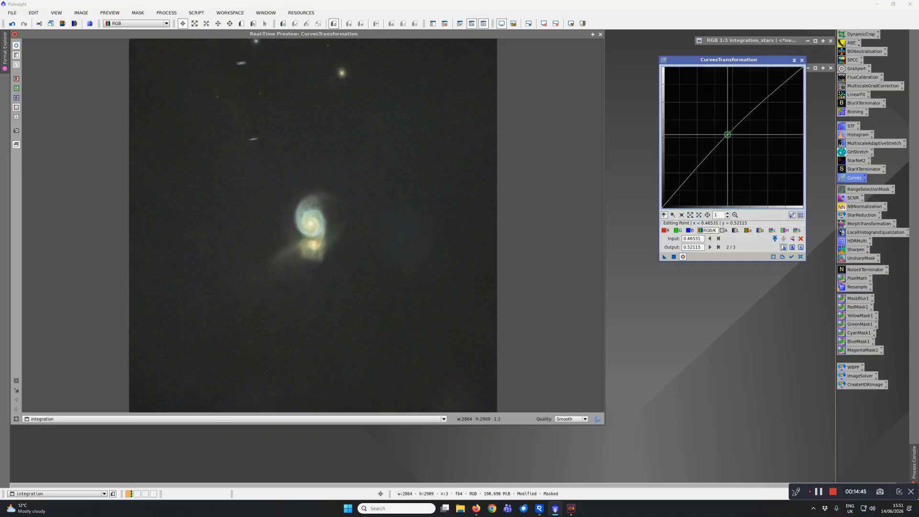
pyautogui.moveTo(675, 257); pyautogui.dragTo(761, 262)
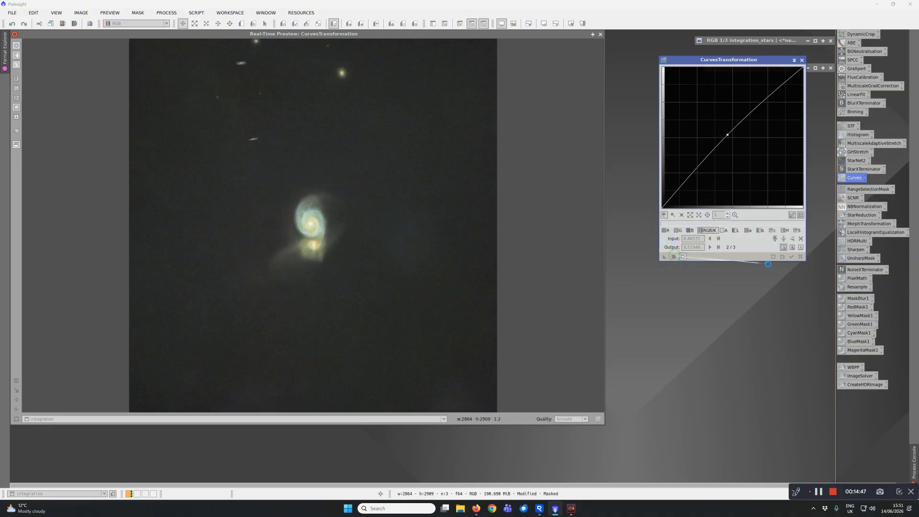
pyautogui.click(800, 258)
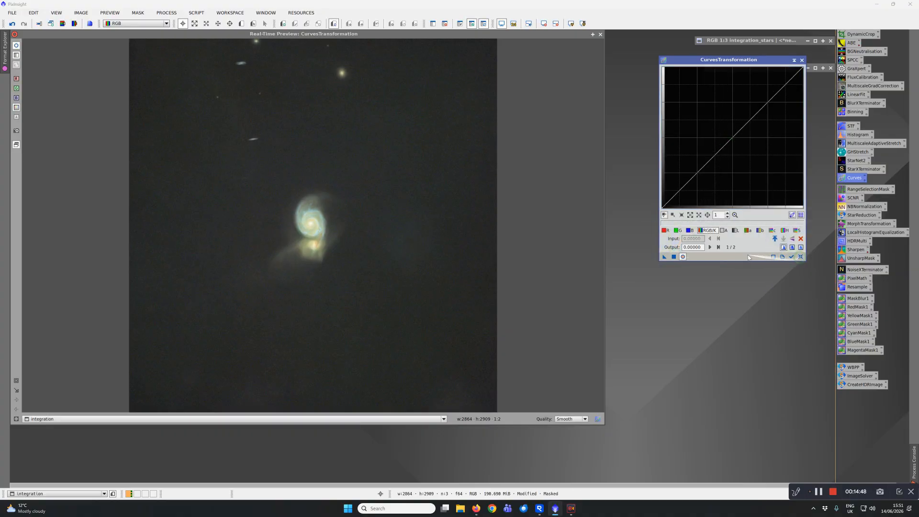
# Reduce the galaxy's green with a curve point at about 0.54/0.48 and a slightly raised point in the shadows, apply it and reset the curve.
pyautogui.click(678, 231)
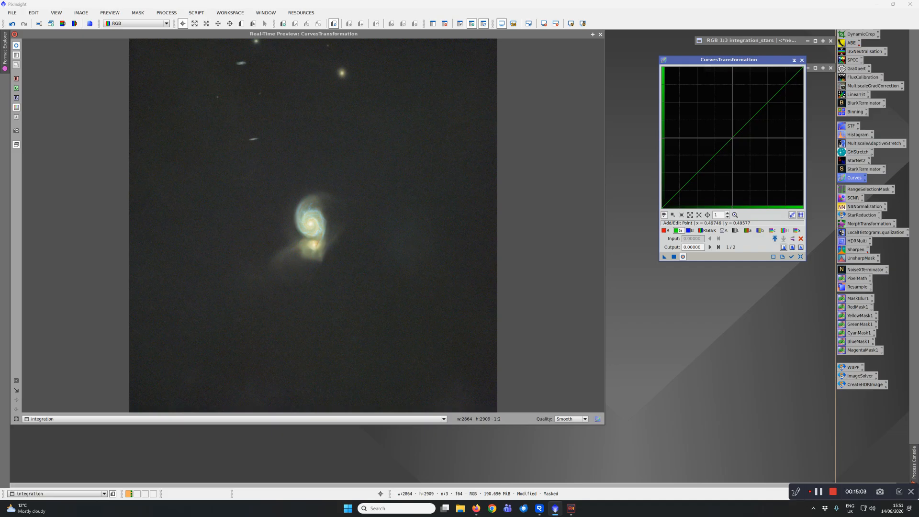
pyautogui.click(732, 138)
pyautogui.moveTo(732, 138); pyautogui.dragTo(738, 141)
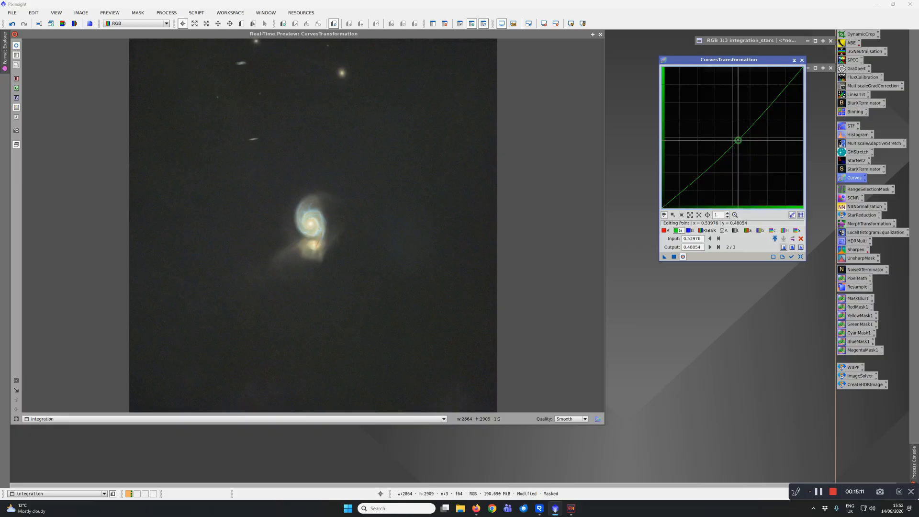
pyautogui.click(691, 184)
pyautogui.moveTo(691, 184); pyautogui.dragTo(690, 177)
pyautogui.click(778, 100)
pyautogui.moveTo(778, 100)
pyautogui.mouseDown()
pyautogui.moveTo(772, 88)
pyautogui.moveTo(778, 97)
pyautogui.mouseUp()
pyautogui.rightClick(778, 98)
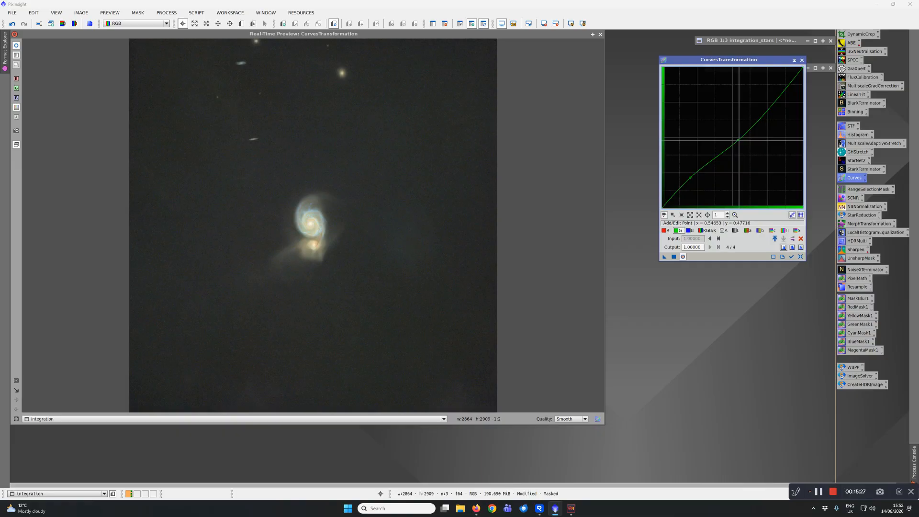
pyautogui.click(674, 257)
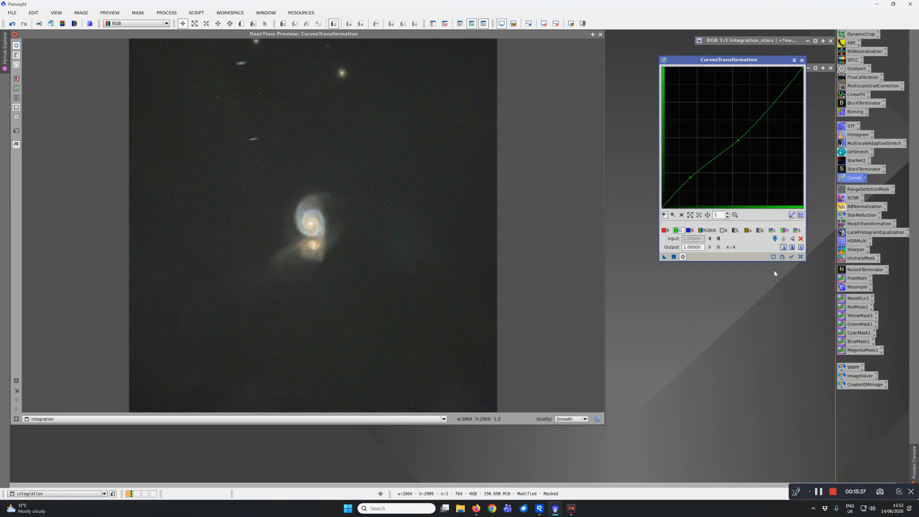
pyautogui.click(803, 258)
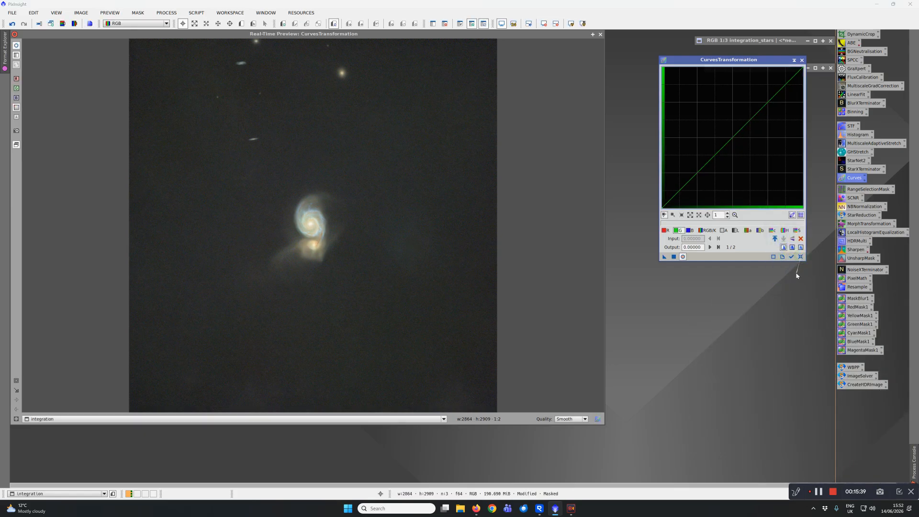
# Lift the galaxy's blue with a curve point at about 0.48/0.52, apply it, and close CurvesTransformation and its preview.
pyautogui.click(689, 230)
pyautogui.click(734, 136)
pyautogui.moveTo(733, 136); pyautogui.dragTo(730, 134)
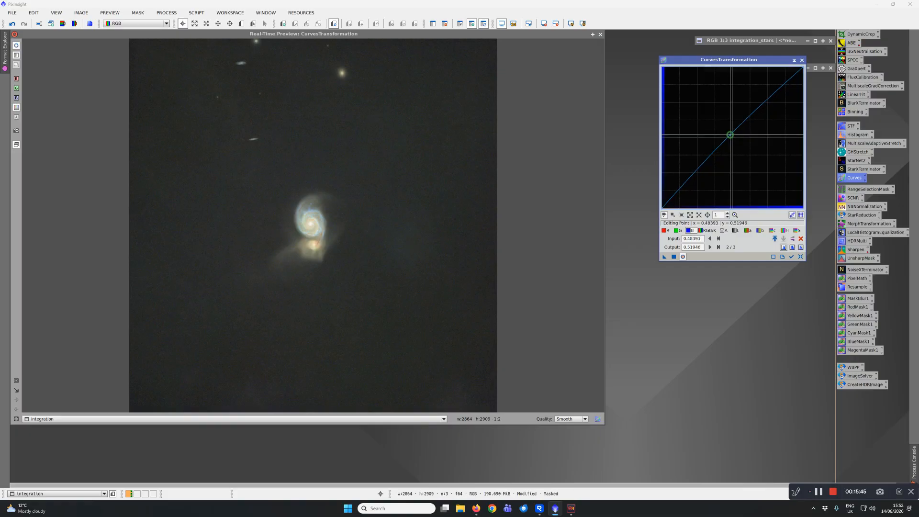
pyautogui.click(674, 257)
pyautogui.click(801, 257)
pyautogui.click(802, 60)
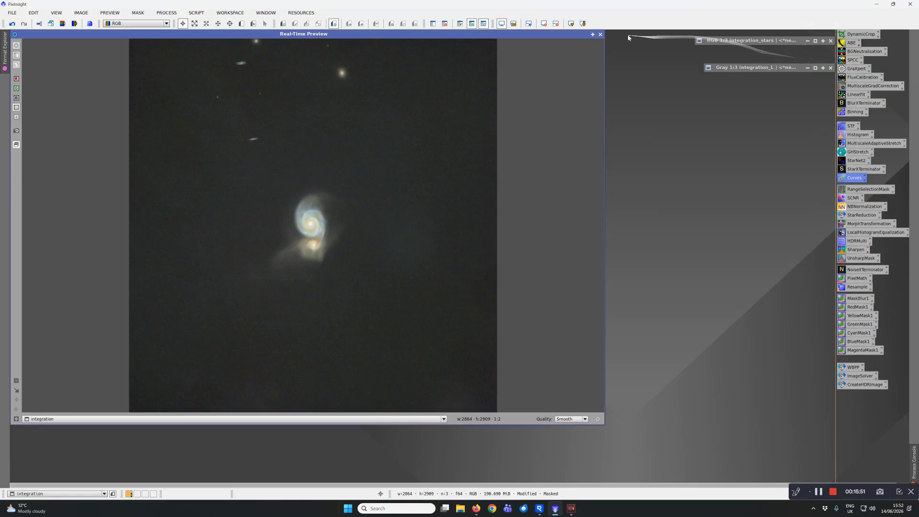
pyautogui.click(600, 34)
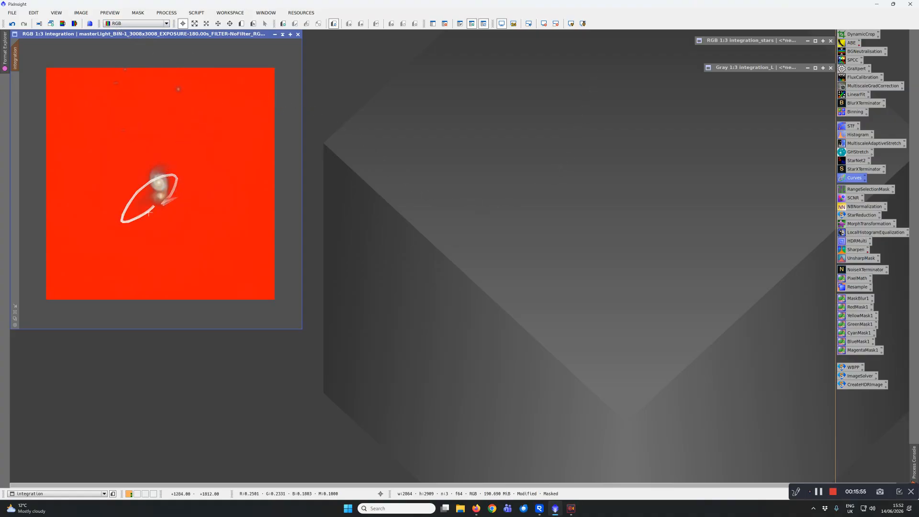
# Invert the mask so the galaxy is protected and open CurvesTransformation with a real-time preview.
pyautogui.click(135, 13)
pyautogui.click(147, 46)
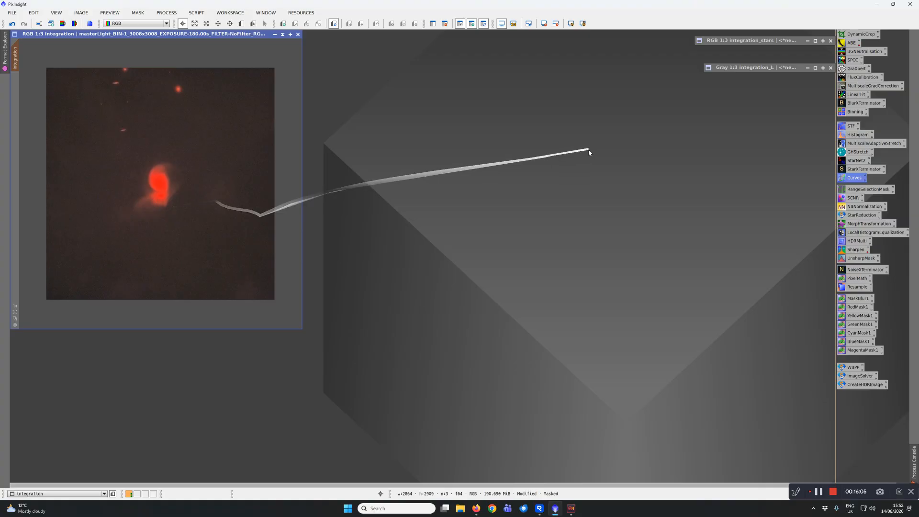
pyautogui.doubleClick(848, 180)
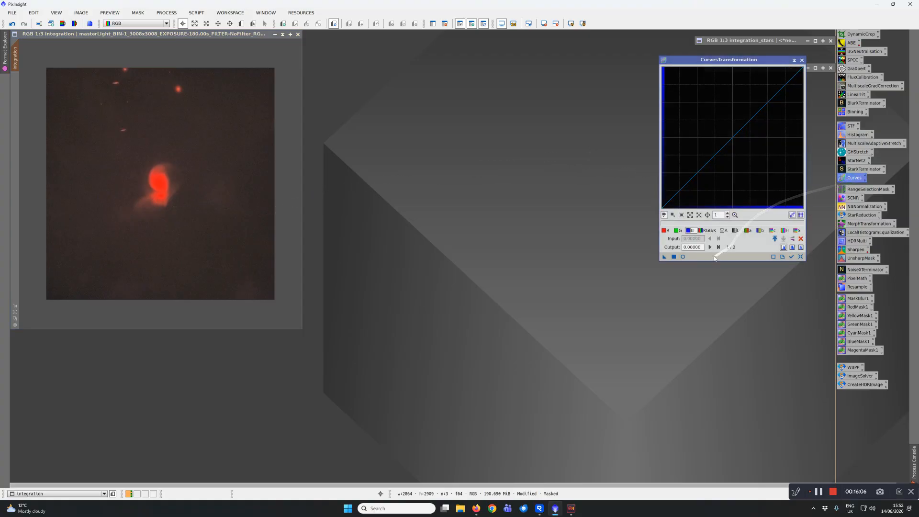
pyautogui.click(683, 256)
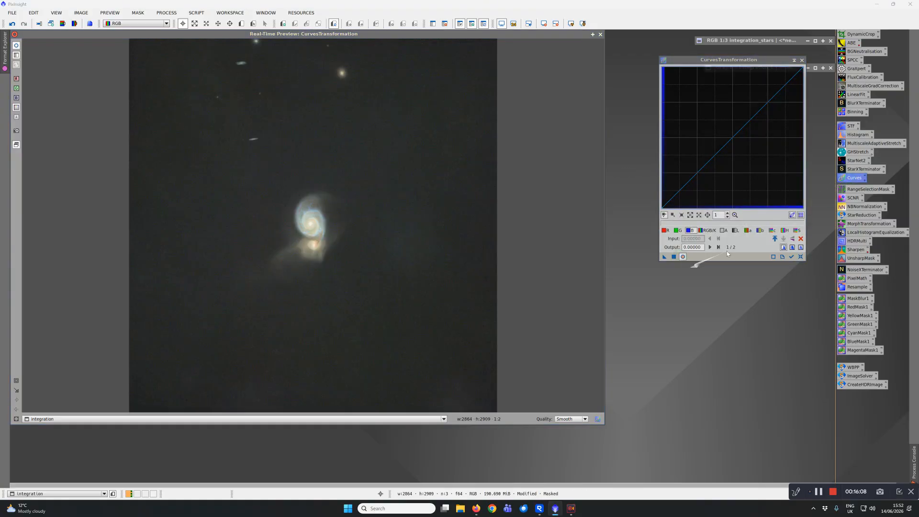
# Darken the background with an RGB/K curve anchored at about 0.50/0.50 and lowered to about 0.21 at input 0.24, and apply it.
pyautogui.click(707, 230)
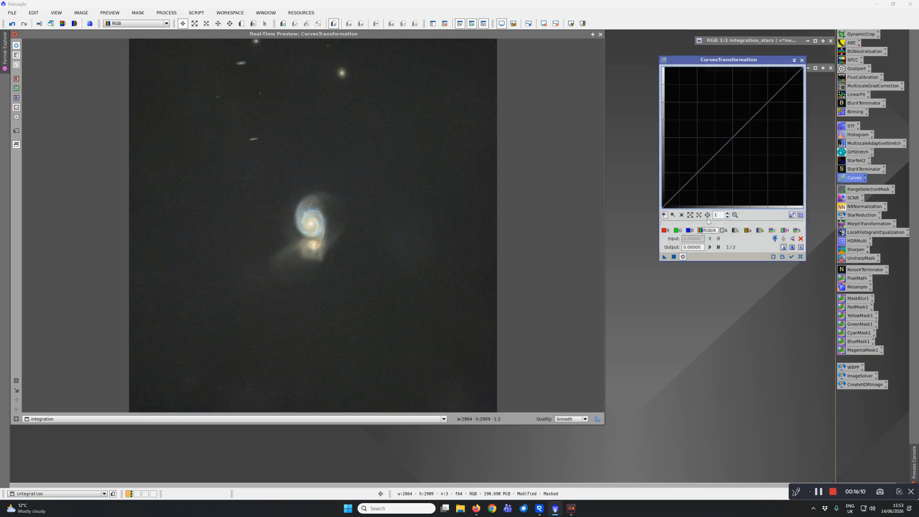
pyautogui.click(733, 138)
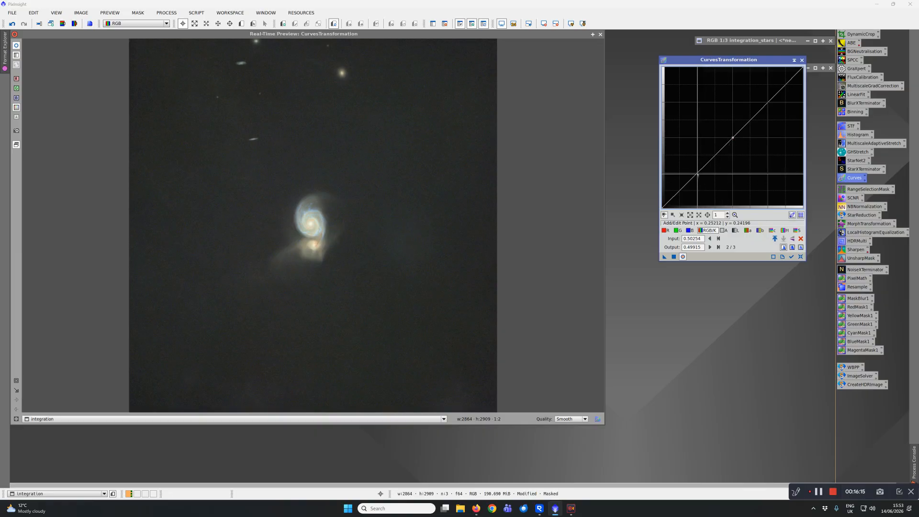
pyautogui.click(696, 173)
pyautogui.moveTo(697, 173)
pyautogui.mouseDown()
pyautogui.moveTo(690, 167)
pyautogui.moveTo(696, 178)
pyautogui.mouseUp()
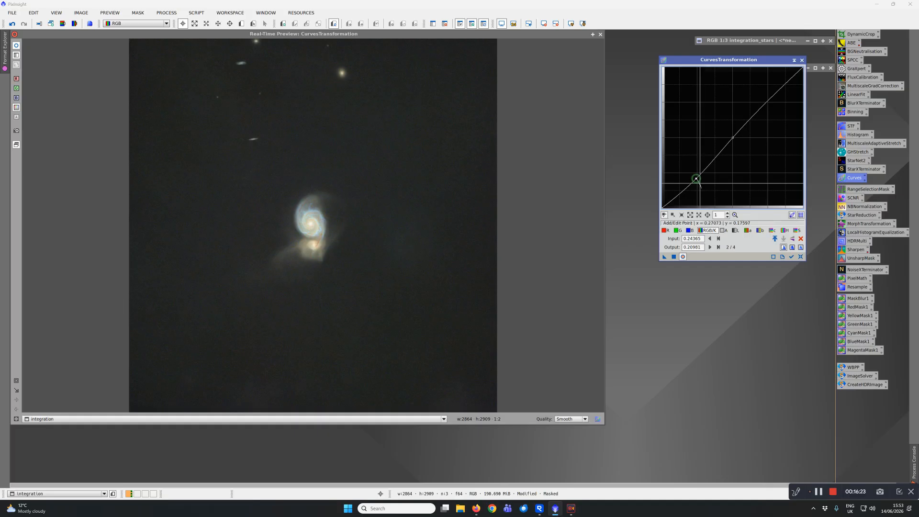
pyautogui.click(673, 258)
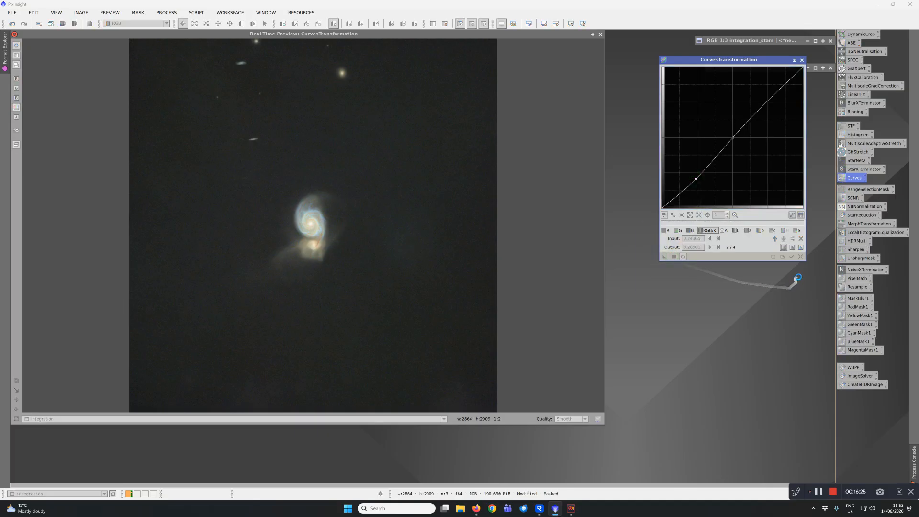
# Reset and close CurvesTransformation and its preview, and remove the mask from the integration image.
pyautogui.click(800, 258)
pyautogui.click(802, 60)
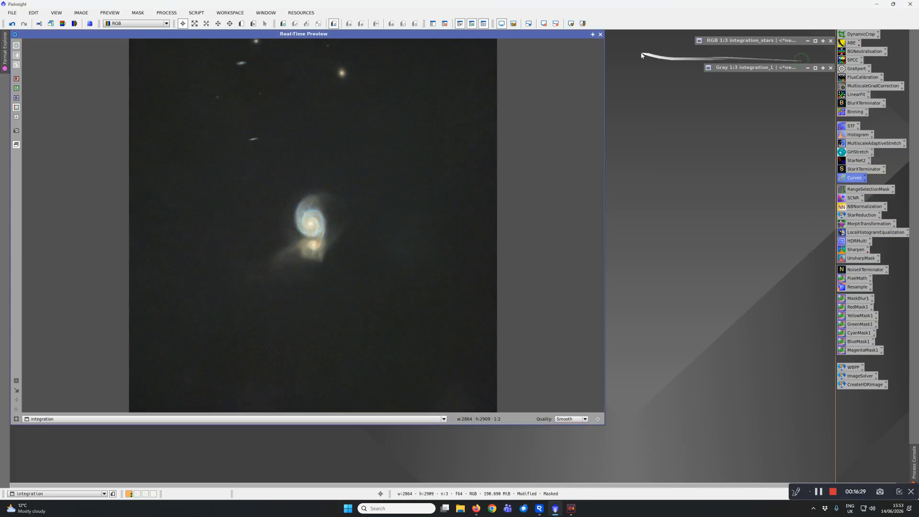
pyautogui.click(601, 34)
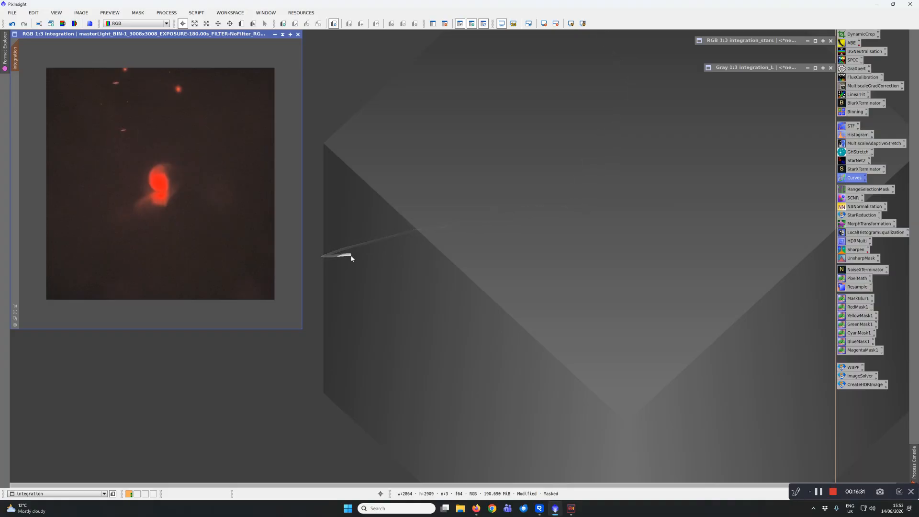
pyautogui.click(137, 13)
pyautogui.click(154, 38)
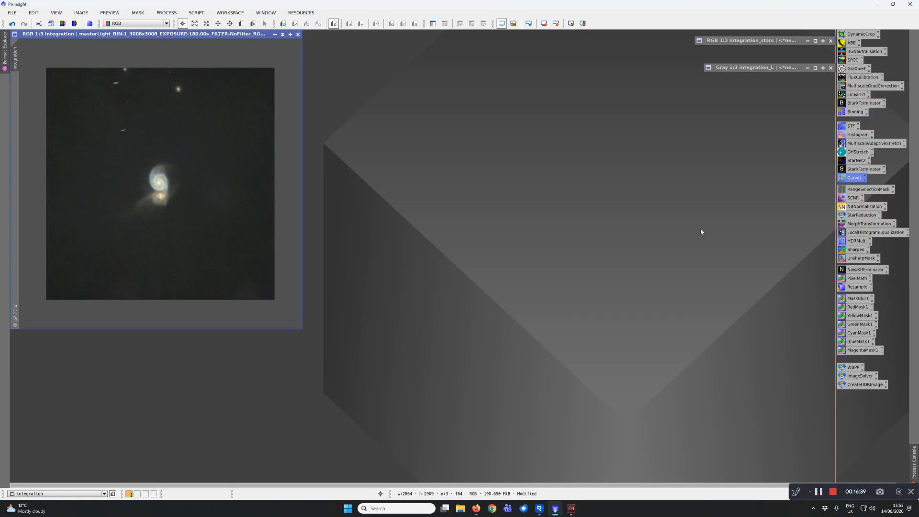
# Bring out the galaxy's core detail by applying HDRMultiscaleTransform with 6 layers and 1 iteration, and close the tool.
pyautogui.doubleClick(850, 242)
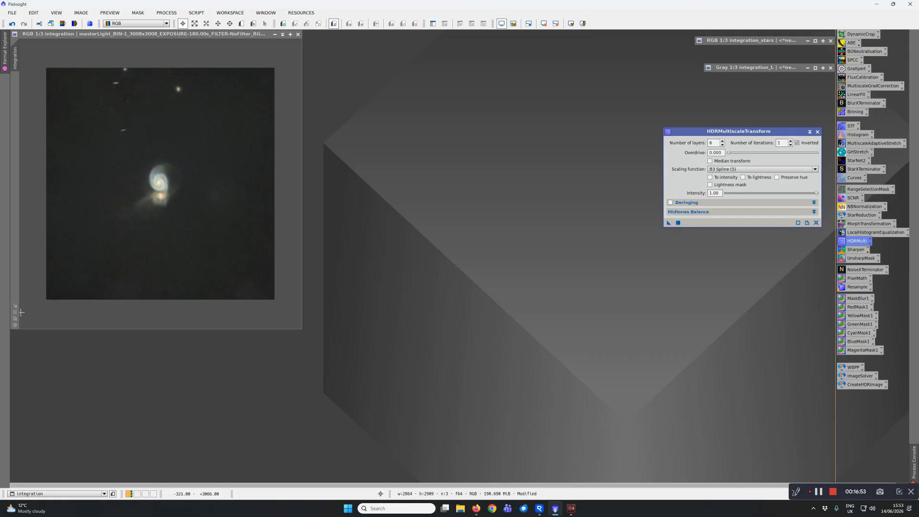
pyautogui.scroll(-1, 157, 185)
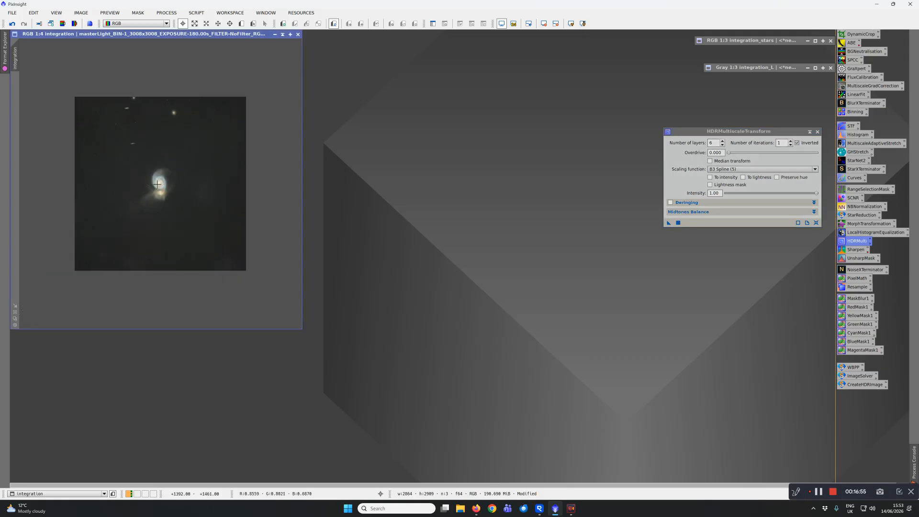
pyautogui.scroll(2, 157, 185)
pyautogui.scroll(2, 157, 184)
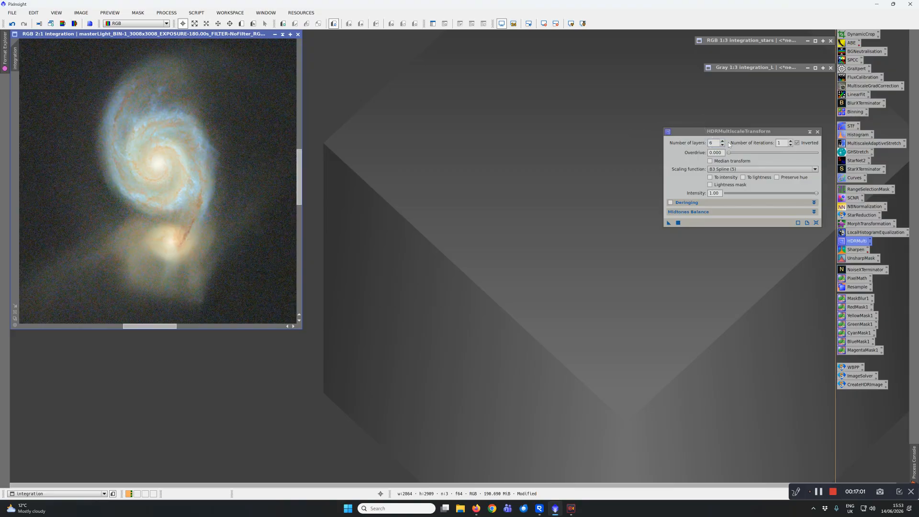
pyautogui.click(678, 224)
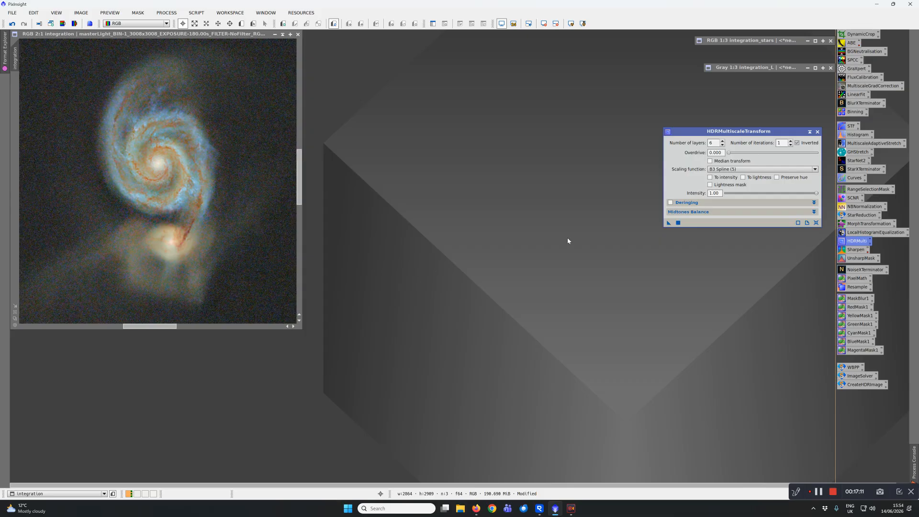
pyautogui.click(817, 131)
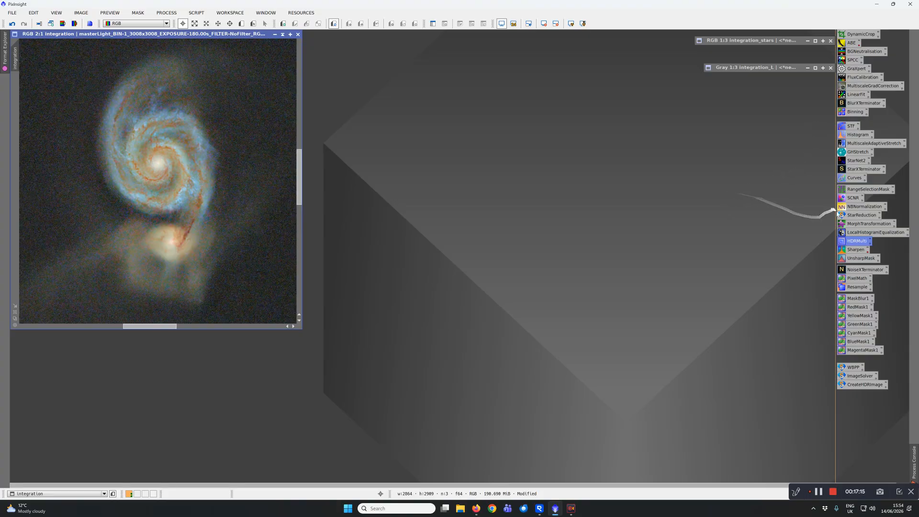
# Brighten the whole image with an RGB/K curve point at about 0.46/0.56, apply it, and close CurvesTransformation and its preview.
pyautogui.doubleClick(855, 178)
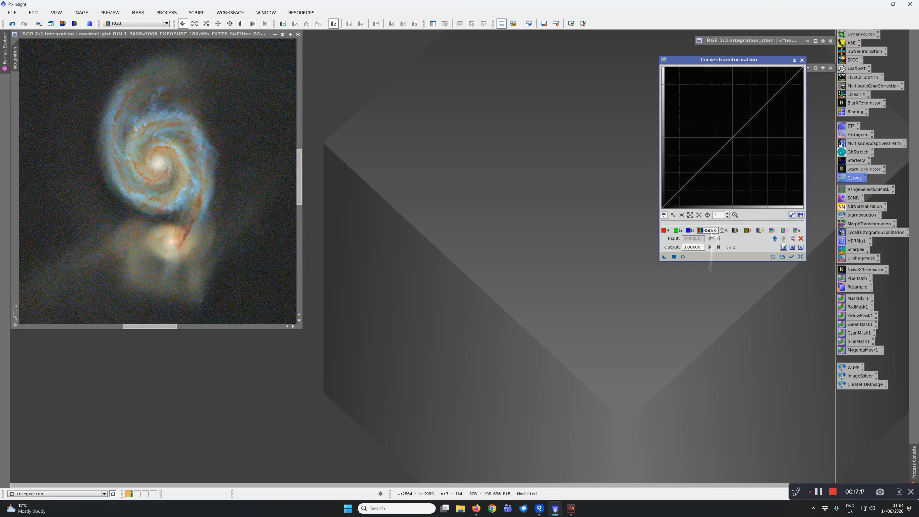
pyautogui.click(683, 257)
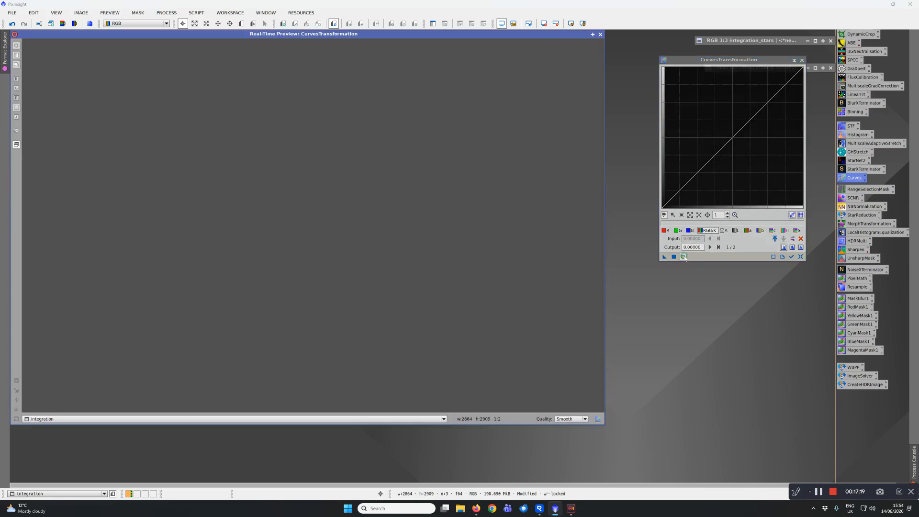
pyautogui.moveTo(729, 137); pyautogui.dragTo(727, 129)
pyautogui.click(673, 256)
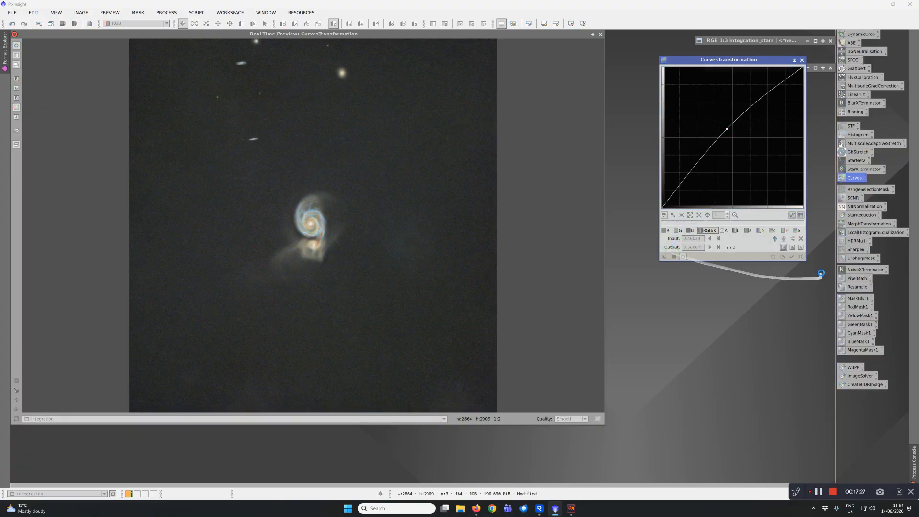
pyautogui.click(801, 258)
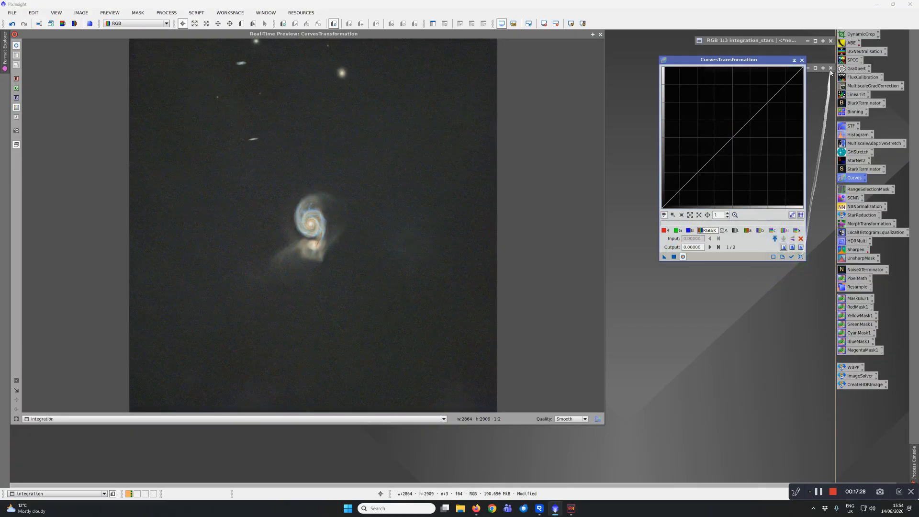
pyautogui.click(802, 60)
pyautogui.click(601, 35)
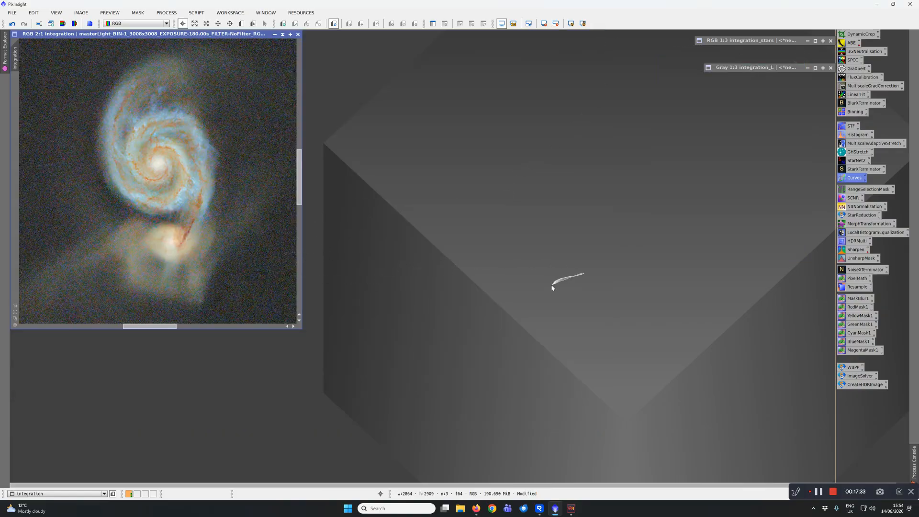
# Sharpen the lightness with UnsharpMask at StdDev 3.00 and Amount 0.45, judging it on a real-time preview region around the galaxy, and apply it.
pyautogui.click(856, 259)
pyautogui.doubleClick(855, 259)
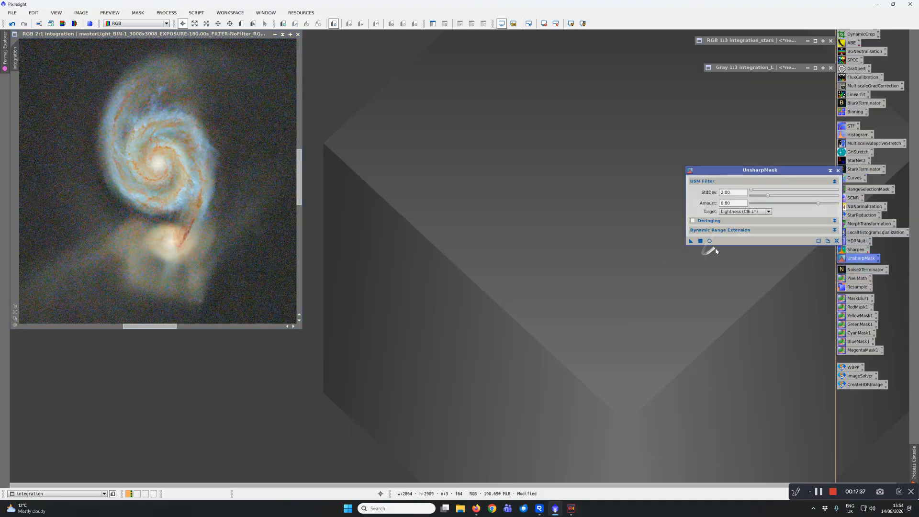
pyautogui.click(710, 241)
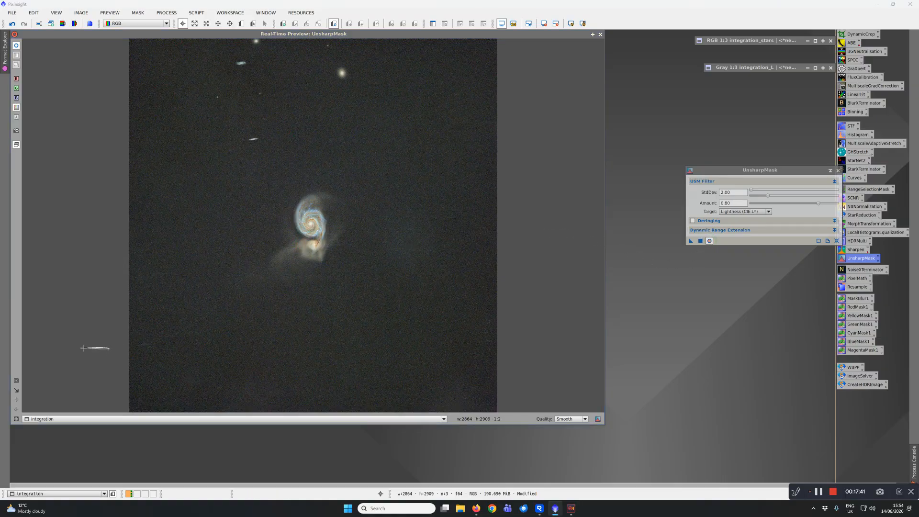
pyautogui.click(17, 381)
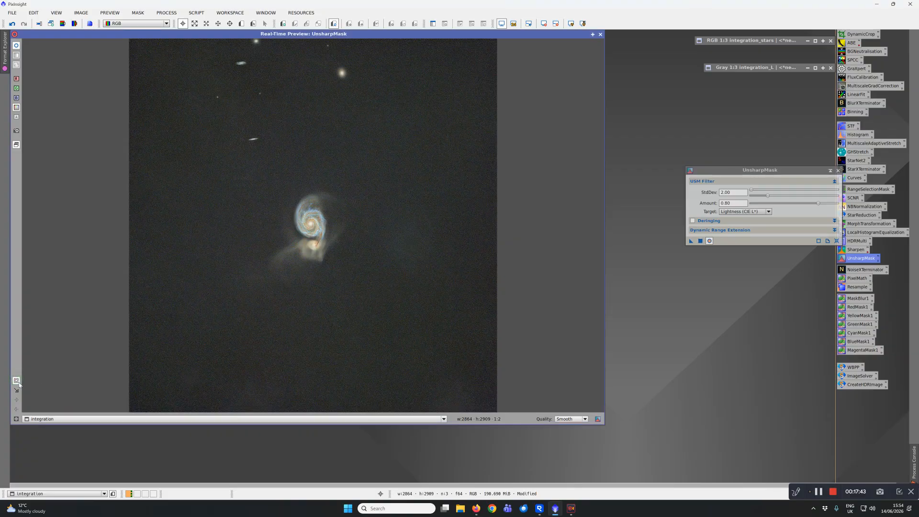
pyautogui.moveTo(256, 168); pyautogui.dragTo(359, 291)
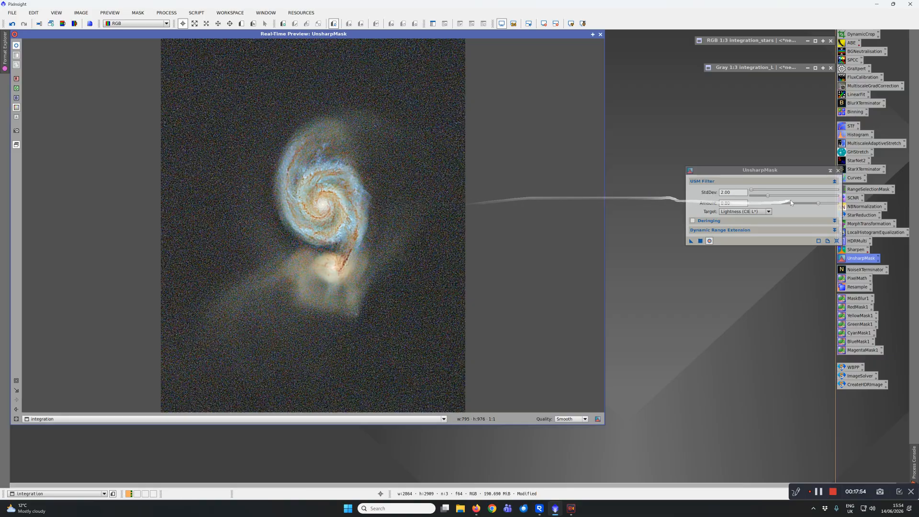
pyautogui.moveTo(818, 203); pyautogui.dragTo(786, 207)
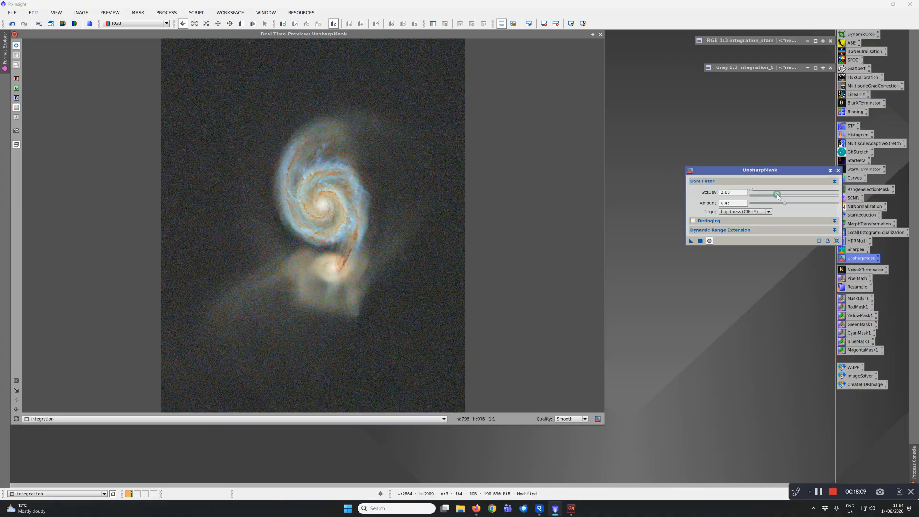
pyautogui.click(700, 242)
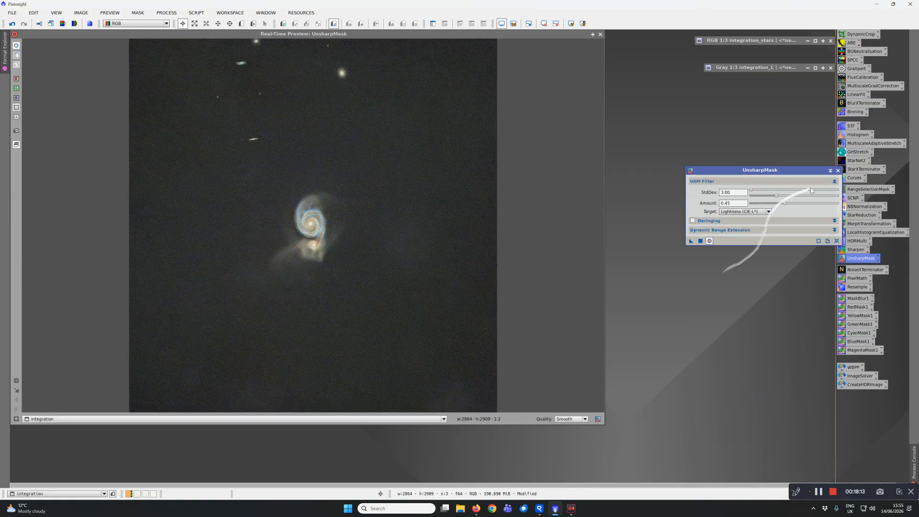
pyautogui.click(838, 171)
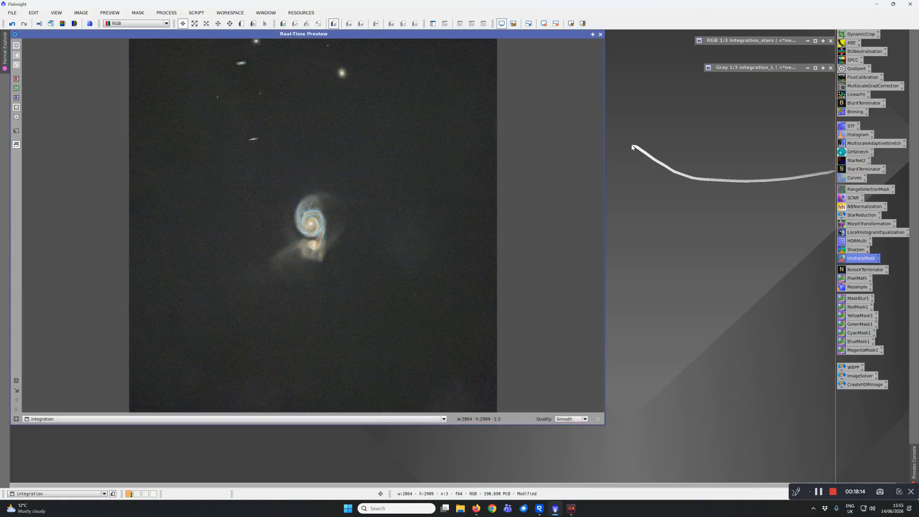
pyautogui.click(600, 34)
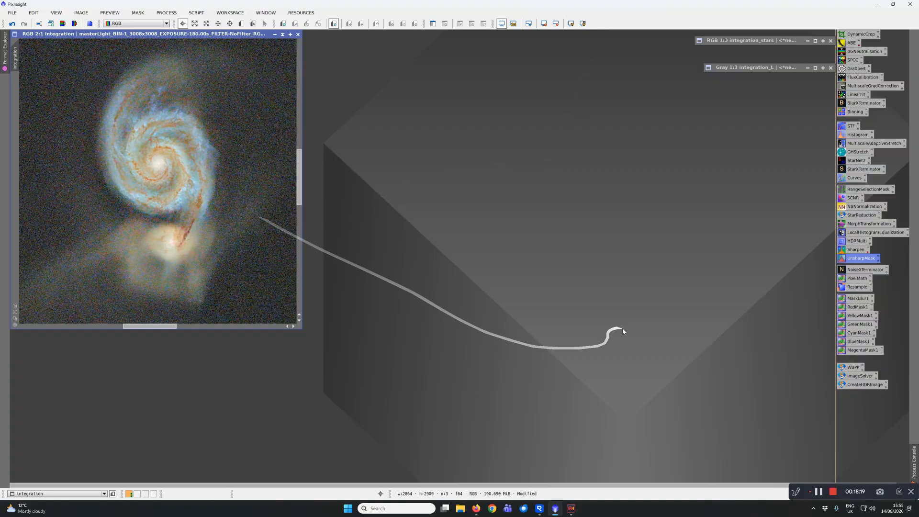
# Denoise the image with NoiseXTerminator AI version 3 at Denoise 0.75 and 2 iterations, and compare it before and after using undo and redo.
pyautogui.doubleClick(838, 271)
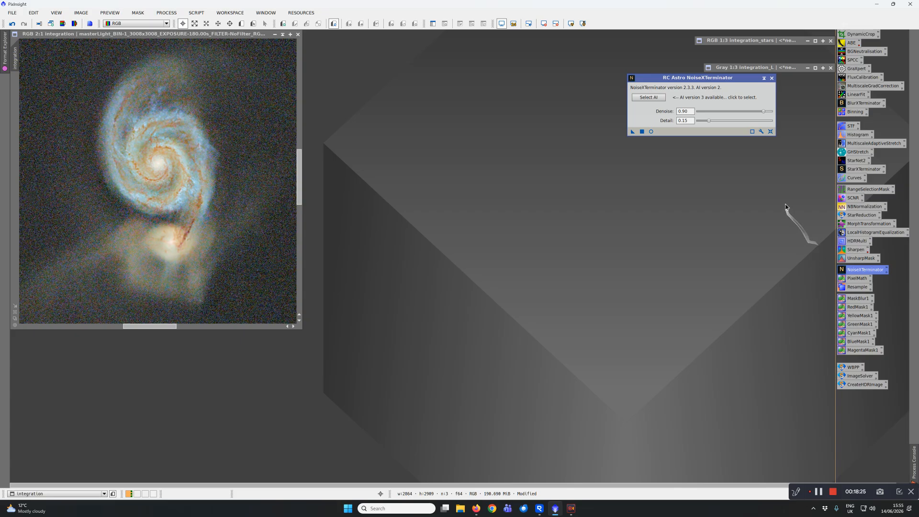
pyautogui.doubleClick(842, 68)
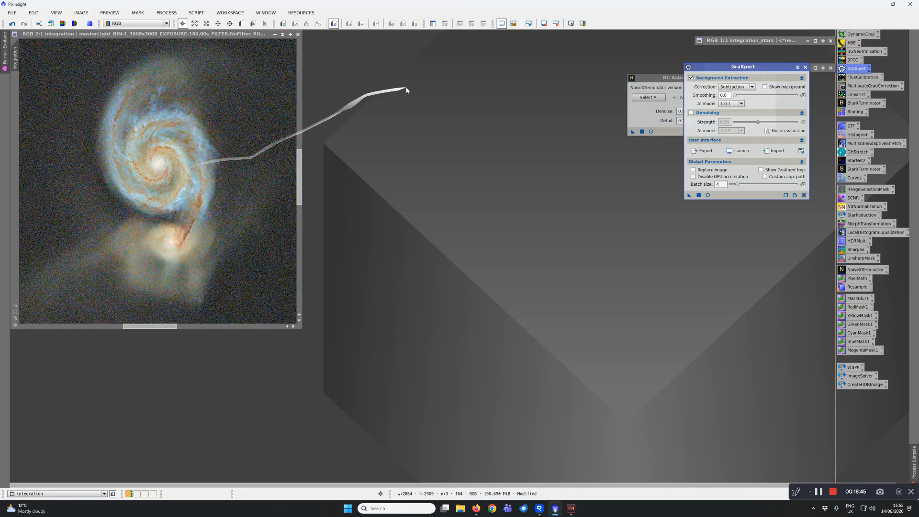
pyautogui.click(806, 67)
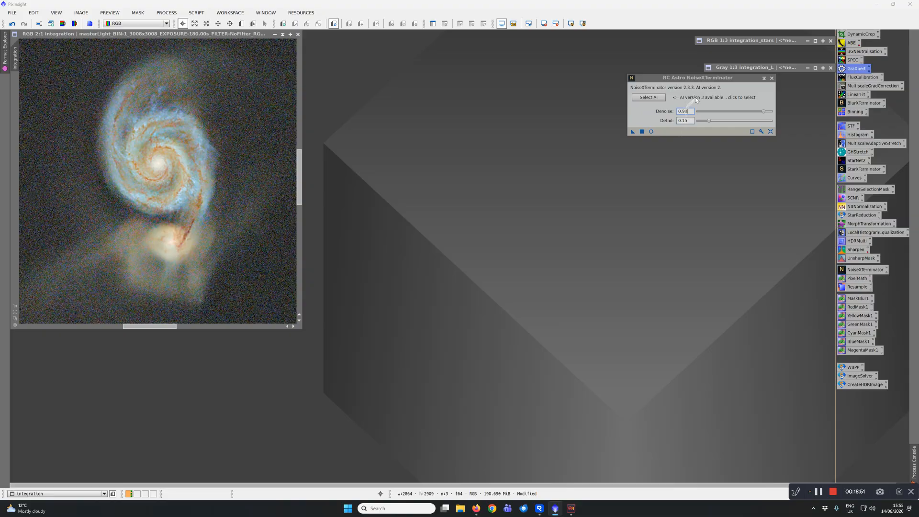
pyautogui.click(771, 132)
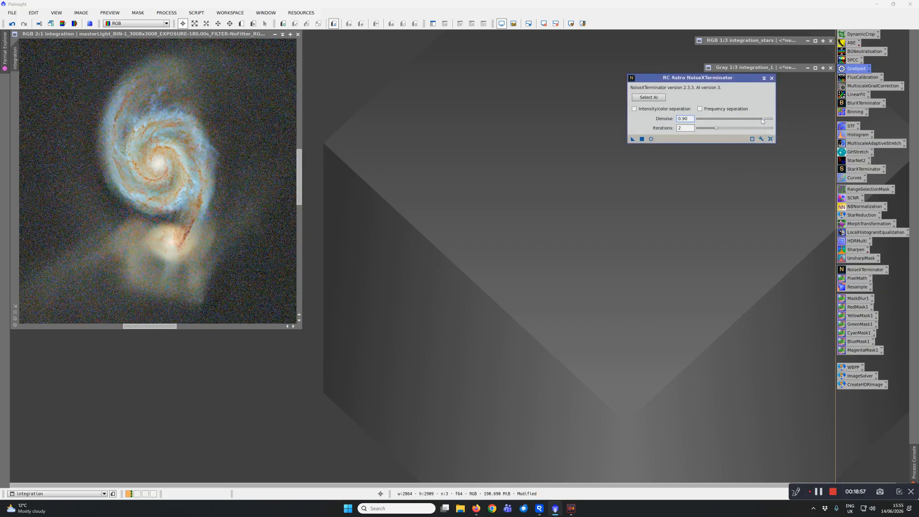
pyautogui.moveTo(763, 121); pyautogui.dragTo(755, 122)
pyautogui.click(642, 139)
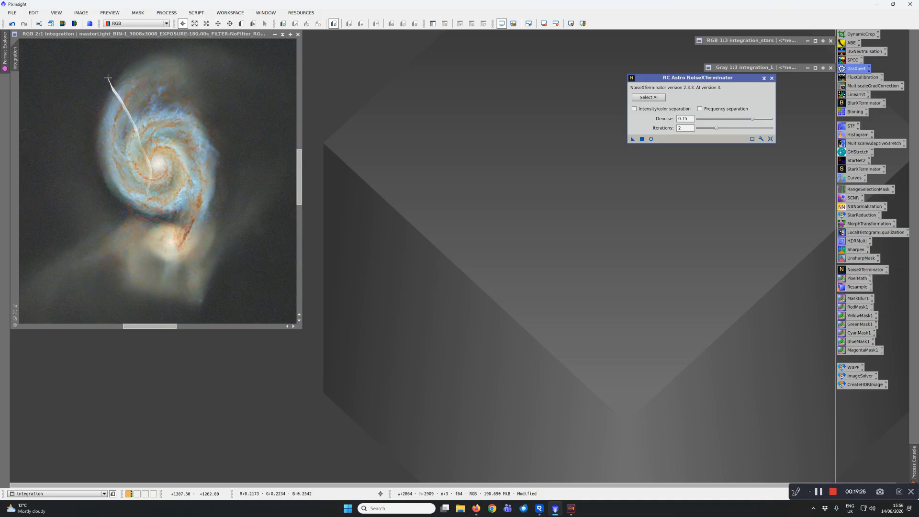
pyautogui.click(12, 24)
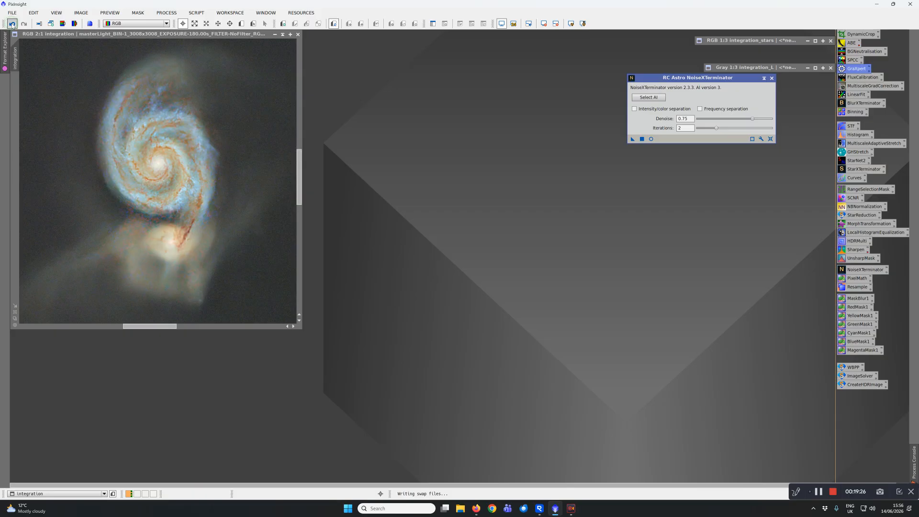
pyautogui.click(23, 24)
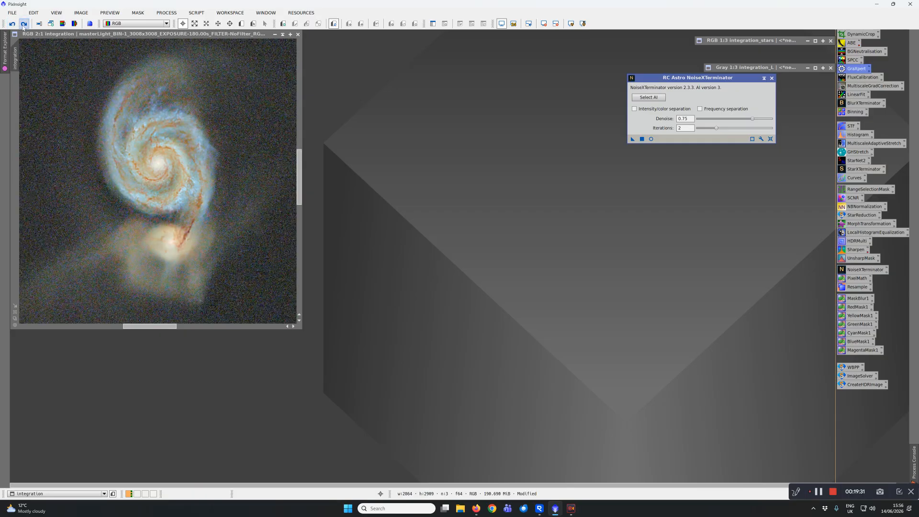
# Reapply the noise reduction to the starless image and close NoiseXTerminator.
pyautogui.click(24, 24)
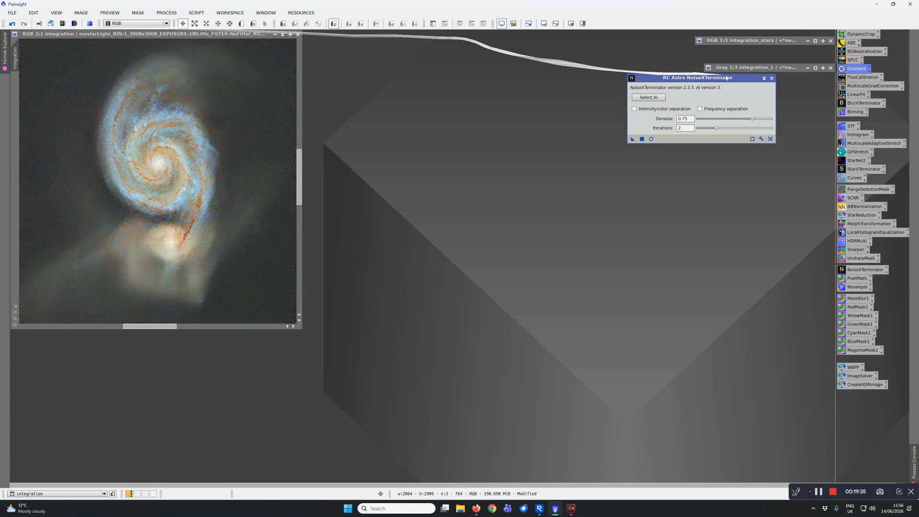
pyautogui.click(771, 78)
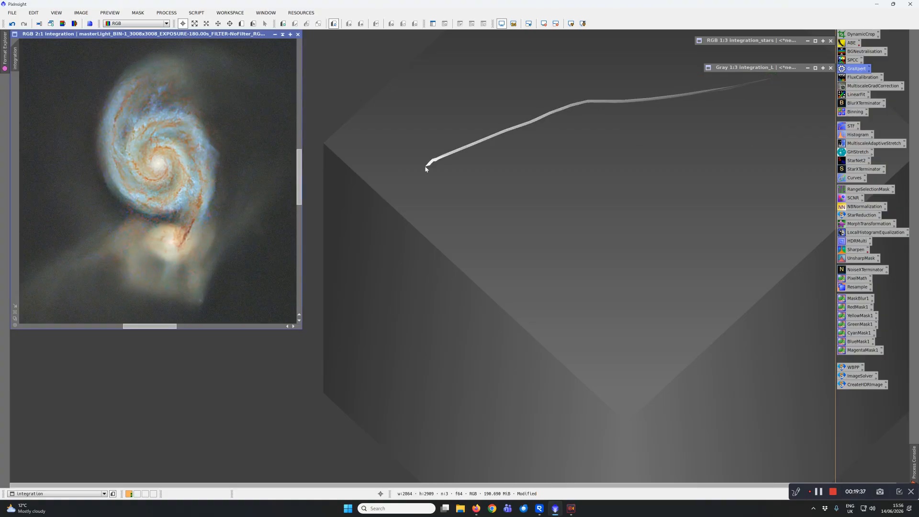
pyautogui.scroll(-3, 188, 209)
pyautogui.scroll(1, 188, 209)
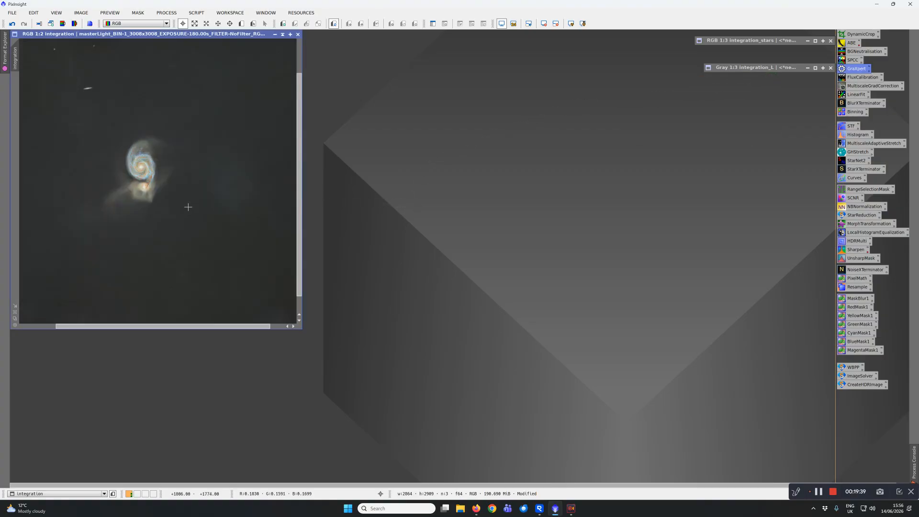
pyautogui.scroll(-1, 189, 205)
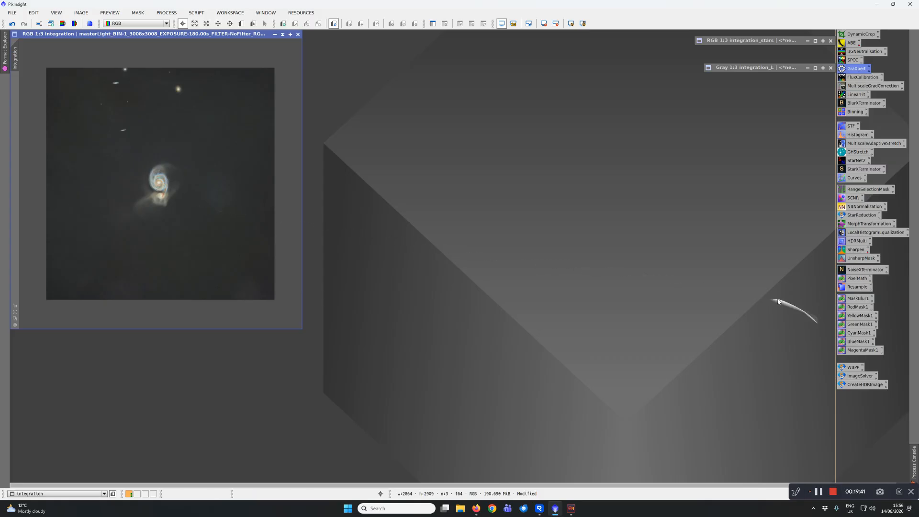
# Open PixelMath and set its destination to create a new image.
pyautogui.click(853, 281)
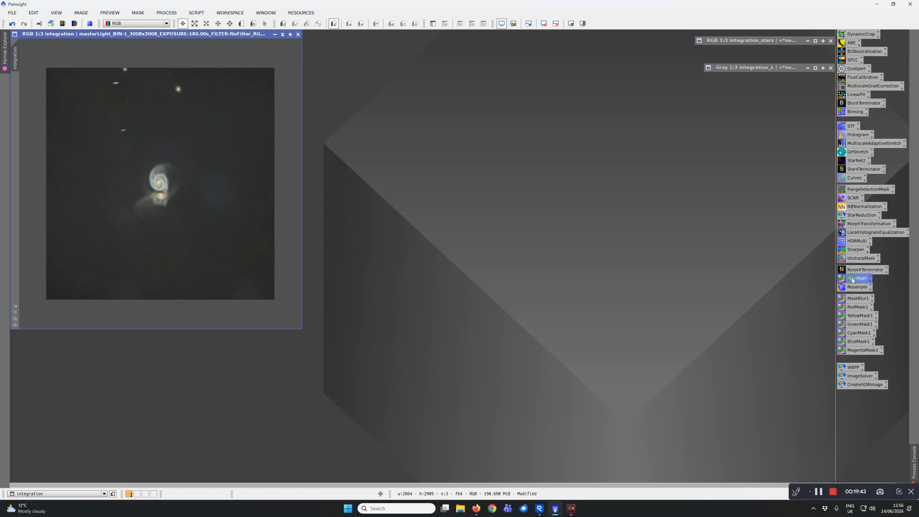
pyautogui.doubleClick(854, 281)
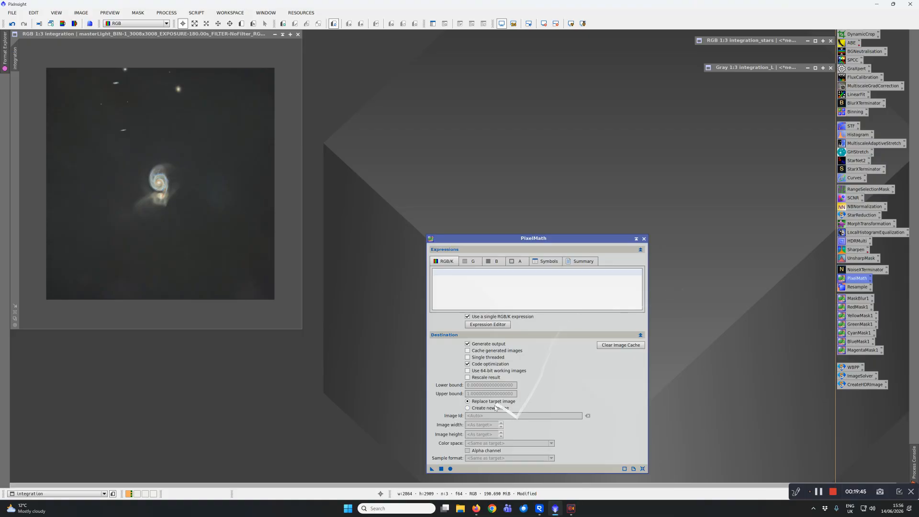
pyautogui.click(468, 409)
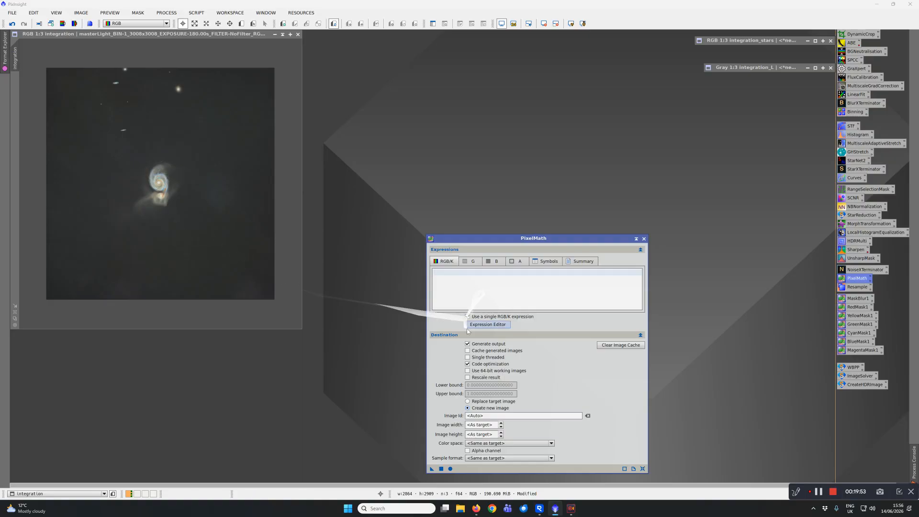
# Combine the starless and star images into a new one with the PixelMath expression ~((~integration)*(~integration_stars)), and close PixelMath.
pyautogui.click(491, 328)
pyautogui.click(329, 161)
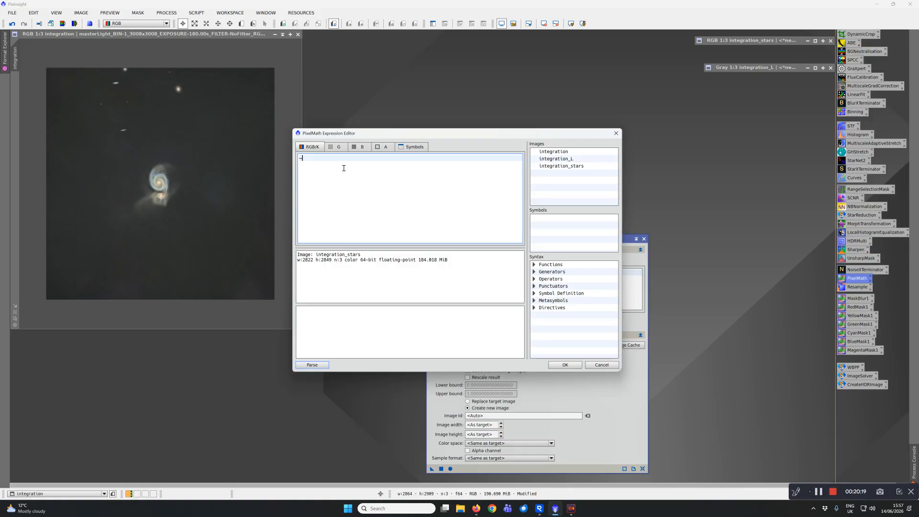
pyautogui.write('((*')
pyautogui.doubleClick(550, 152)
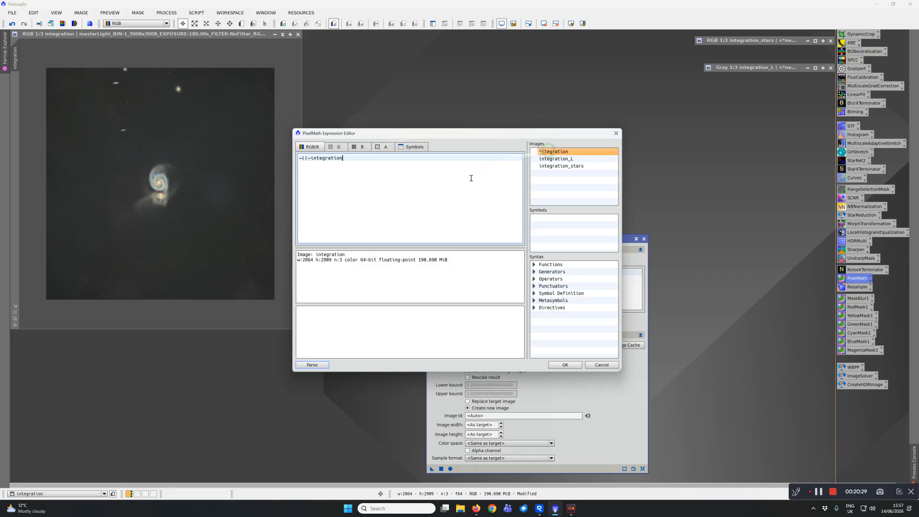
pyautogui.write('(')
pyautogui.press('BackSpace')
pyautogui.press('BackSpace')
pyautogui.write(')*(~')
pyautogui.doubleClick(574, 165)
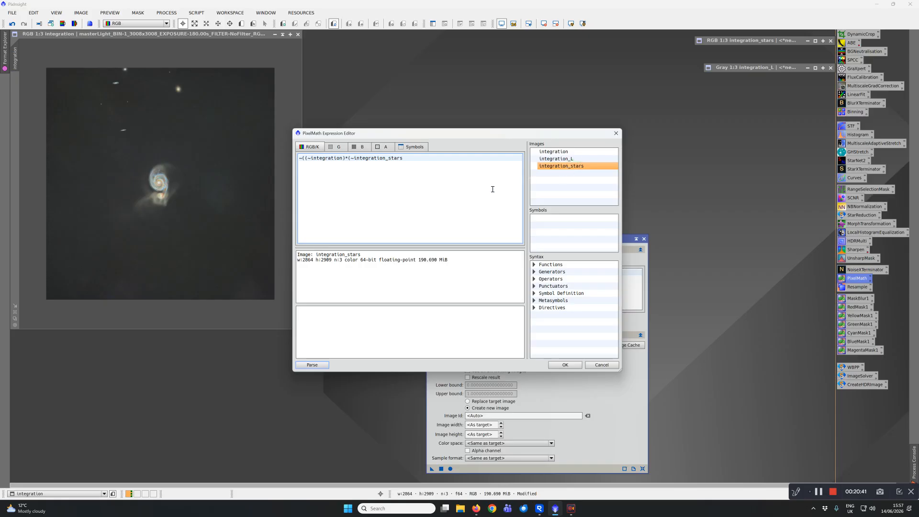
pyautogui.write('))')
pyautogui.click(567, 364)
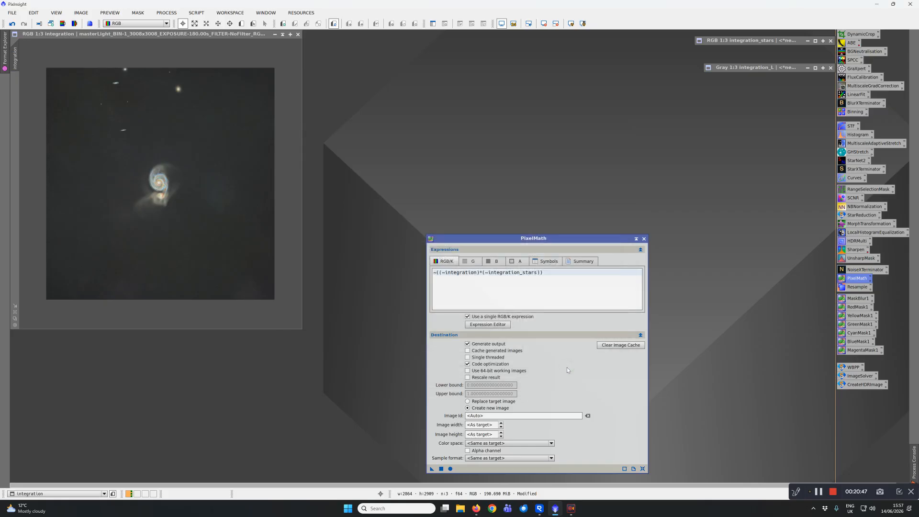
pyautogui.click(441, 468)
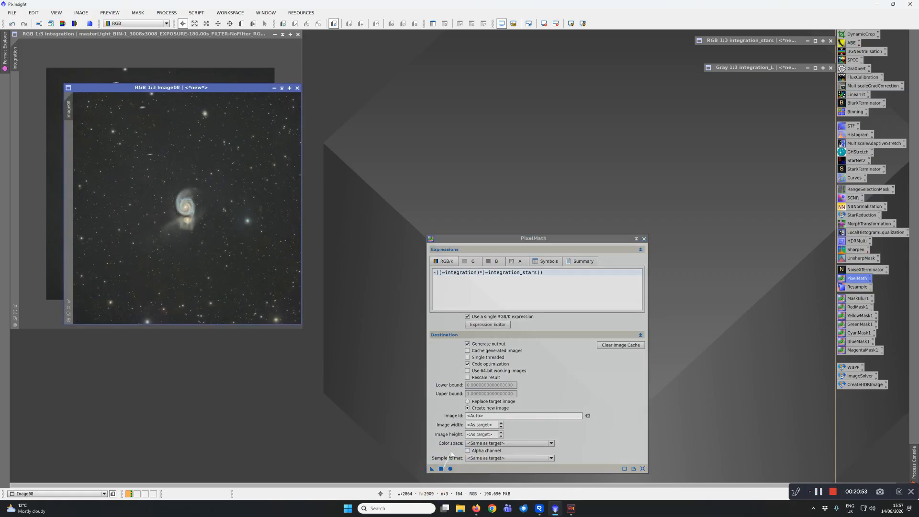
pyautogui.click(644, 238)
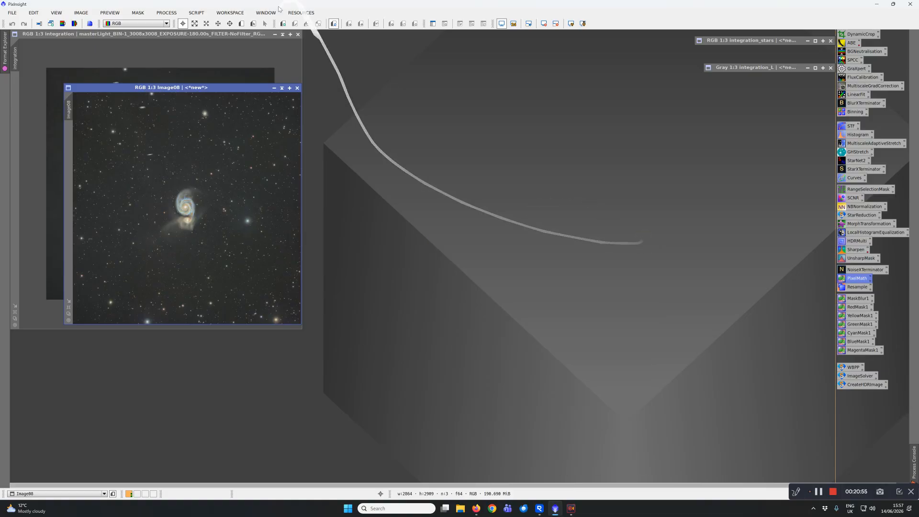
# Collapse the starless integration window and move it aside, and enlarge the recombined image's window to fill the free workspace.
pyautogui.moveTo(139, 87); pyautogui.dragTo(85, 34)
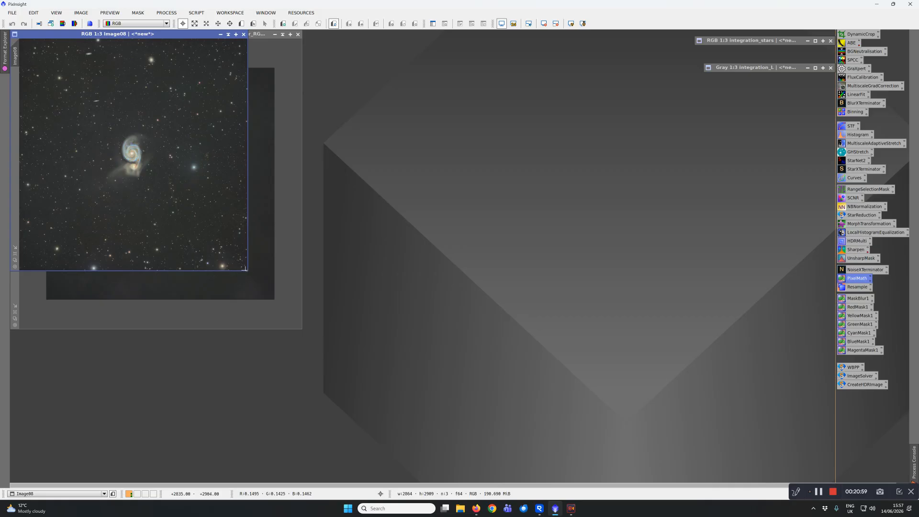
pyautogui.click(248, 272)
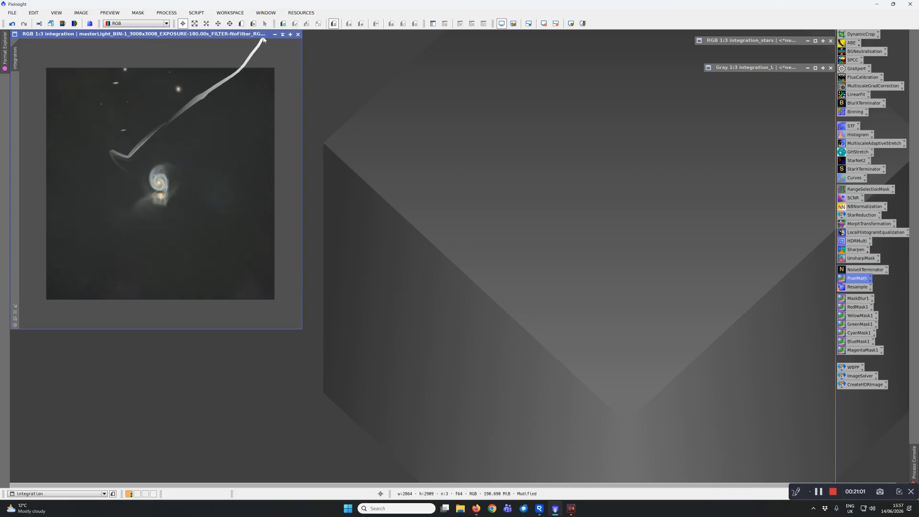
pyautogui.click(283, 35)
pyautogui.moveTo(127, 178); pyautogui.dragTo(645, 100)
pyautogui.click(194, 41)
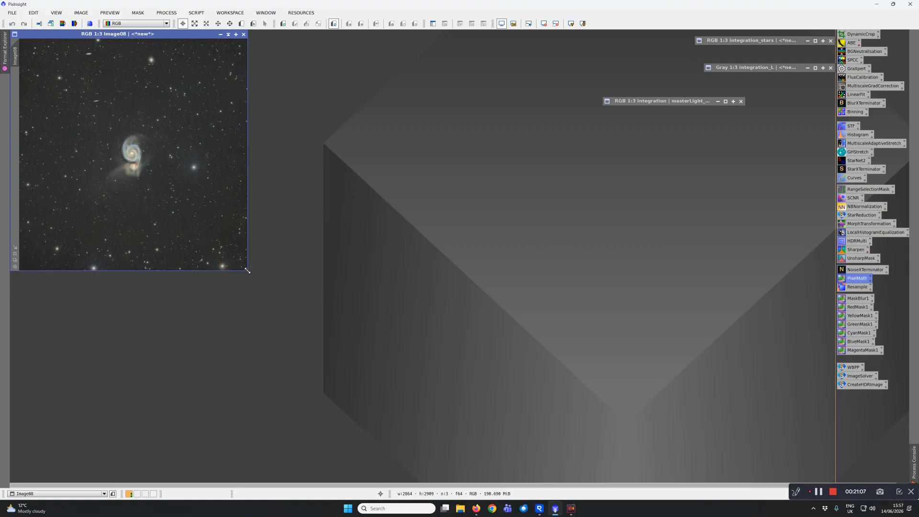
pyautogui.moveTo(246, 270); pyautogui.dragTo(488, 480)
# Examine the recombined M51 image at several magnifications, checking the galaxy's detail, the stars and the background.
pyautogui.scroll(-1, 458, 401)
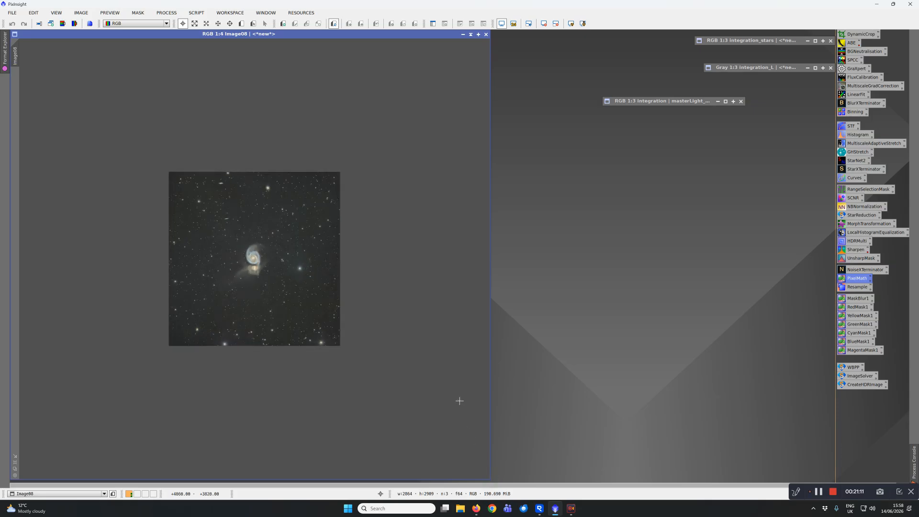
pyautogui.scroll(3, 462, 403)
pyautogui.scroll(-1, 465, 403)
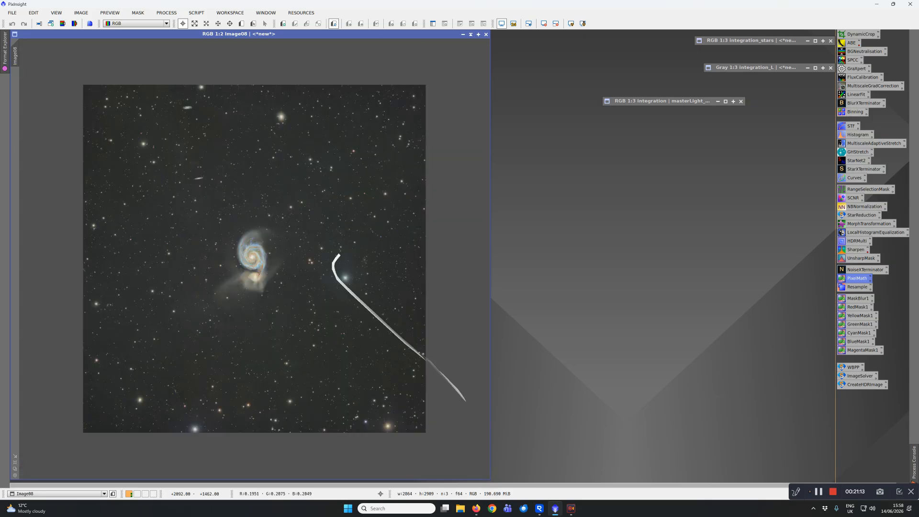
pyautogui.scroll(1, 276, 248)
pyautogui.scroll(1, 267, 248)
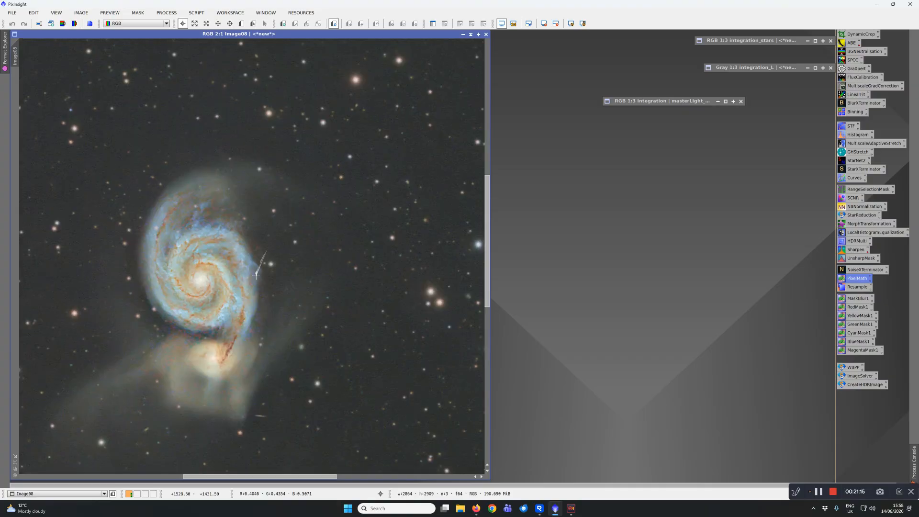
pyautogui.scroll(1, 254, 285)
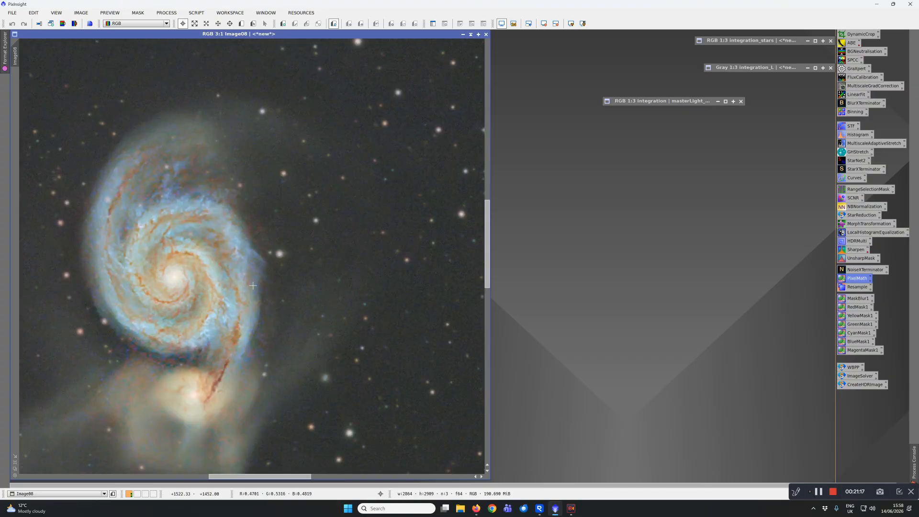
pyautogui.scroll(-1, 253, 286)
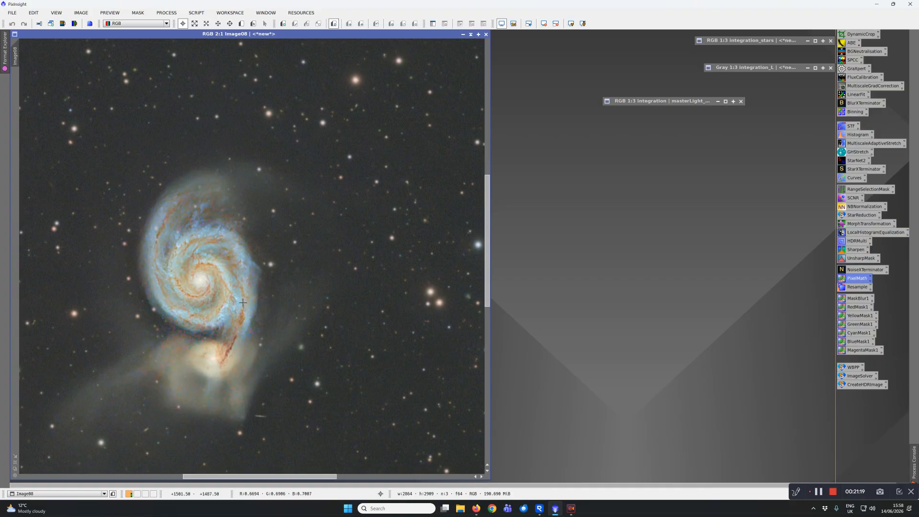
pyautogui.scroll(-2, 243, 302)
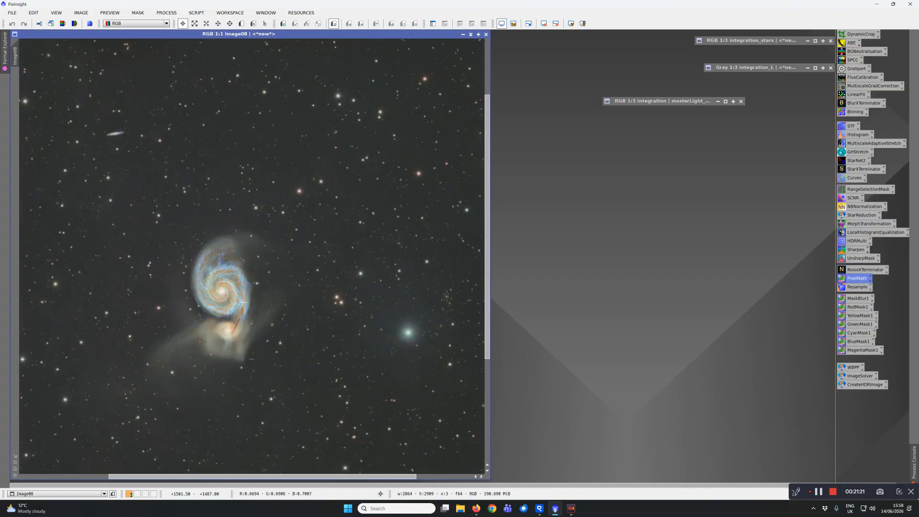
pyautogui.scroll(1, 243, 302)
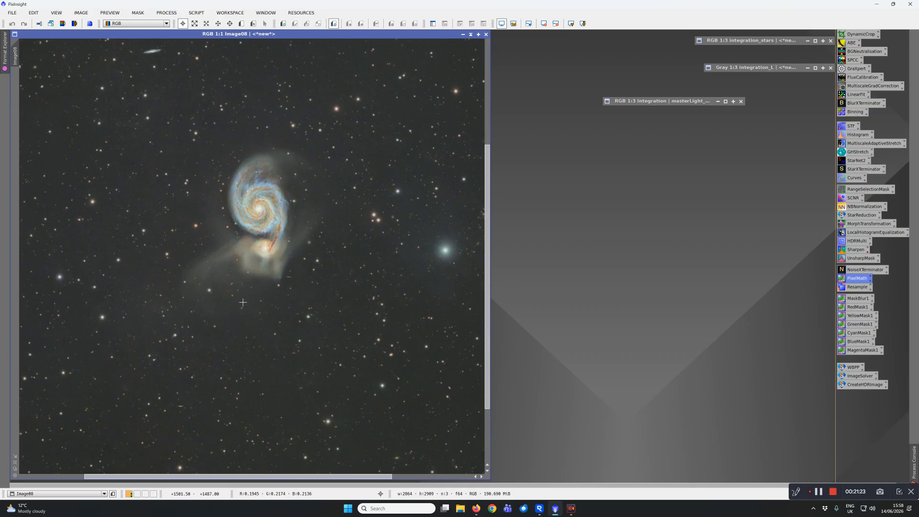
pyautogui.scroll(-1, 243, 303)
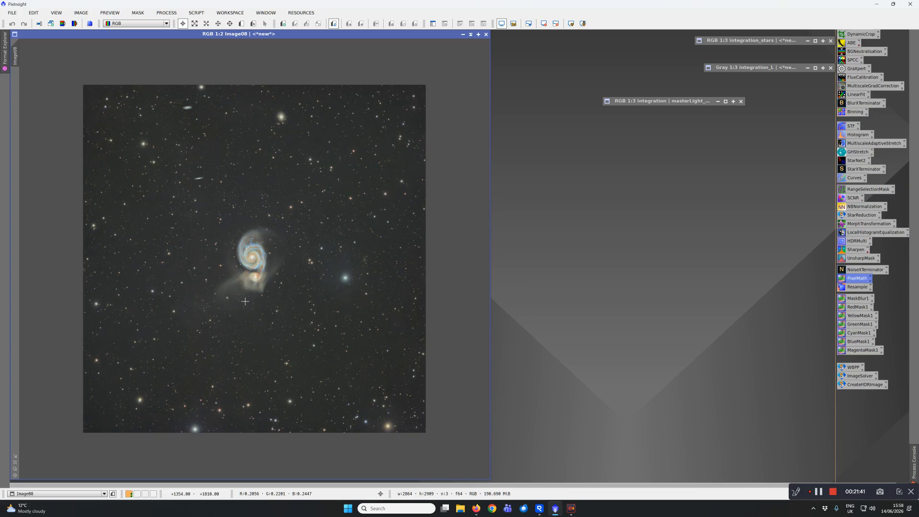
pyautogui.scroll(1, 246, 301)
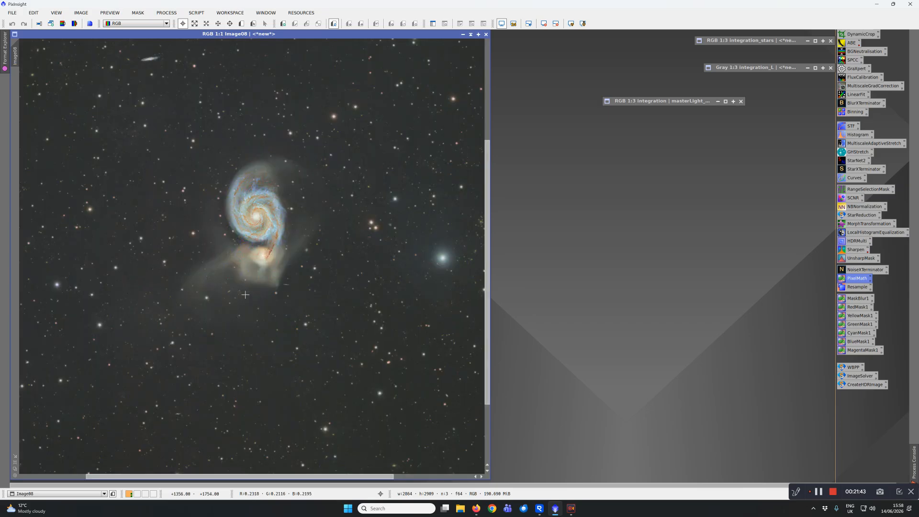
pyautogui.scroll(1, 245, 295)
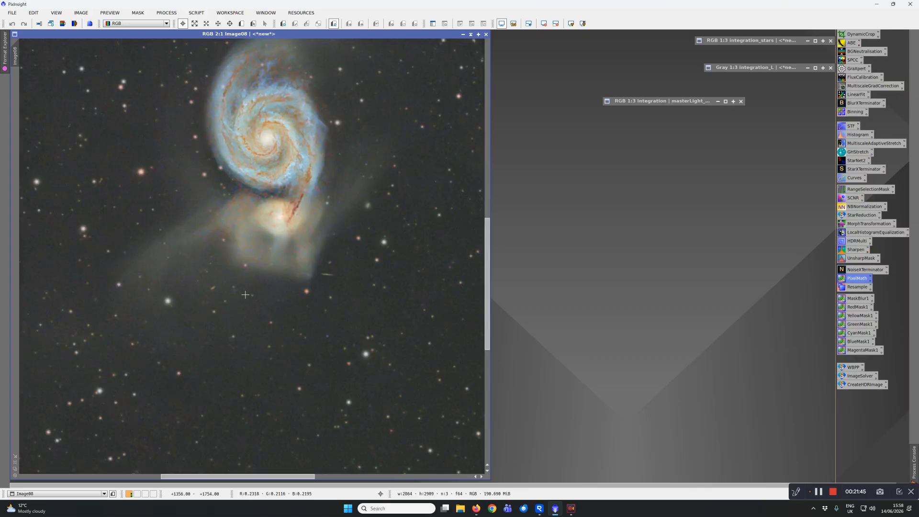
pyautogui.scroll(-1, 245, 295)
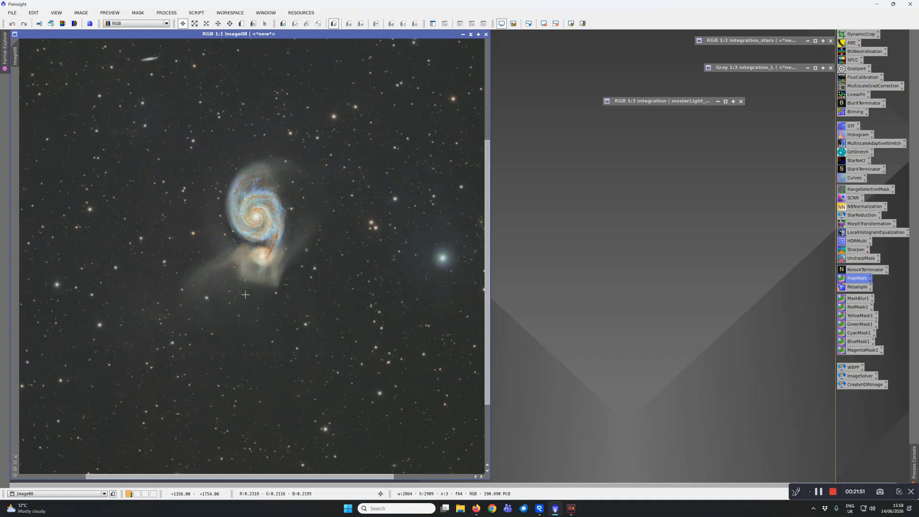
pyautogui.scroll(-1, 245, 294)
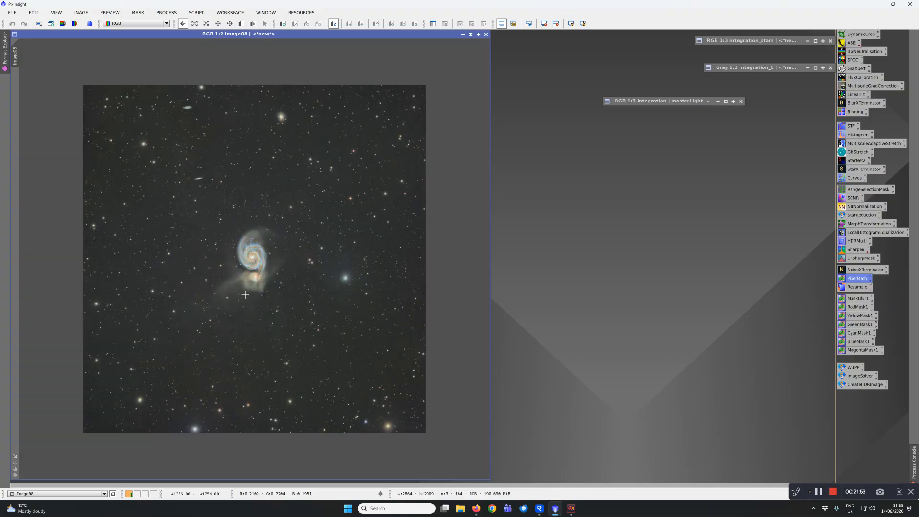
pyautogui.moveTo(245, 295)
pyautogui.mouseDown()
pyautogui.moveTo(301, 330)
pyautogui.moveTo(308, 251)
pyautogui.moveTo(180, 278)
pyautogui.moveTo(333, 252)
pyautogui.moveTo(216, 326)
pyautogui.moveTo(286, 257)
pyautogui.moveTo(299, 358)
pyautogui.moveTo(499, 340)
pyautogui.moveTo(528, 355)
pyautogui.mouseUp()
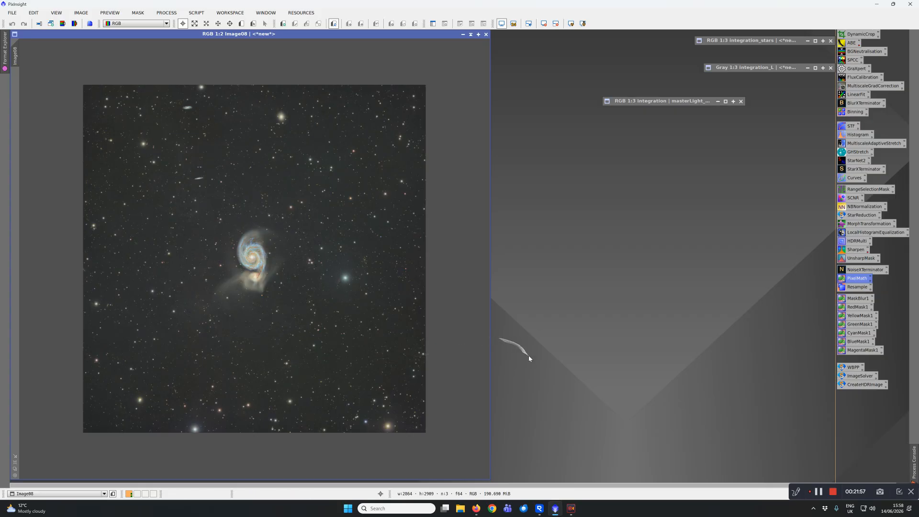